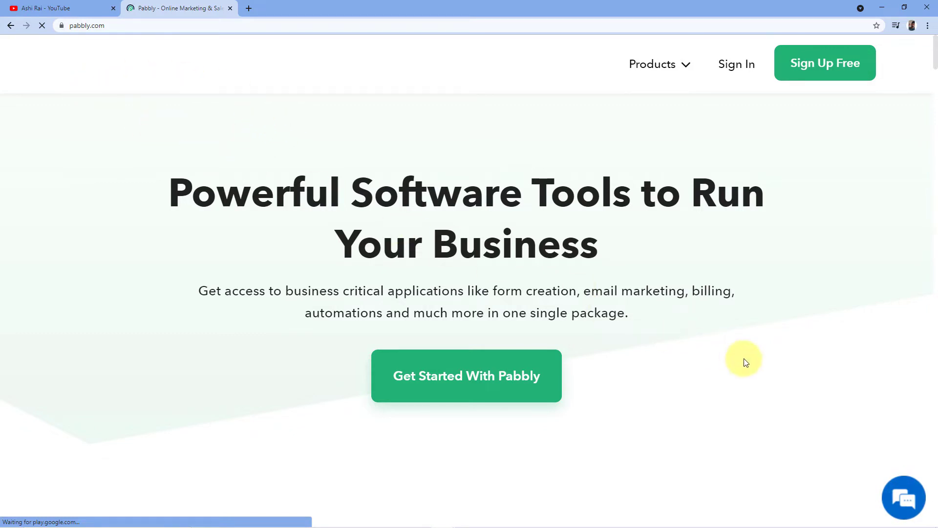
Go to the Pabbly Connect product page, sign in, and access the Pabbly Connect dashboard from the account's apps
mouse_move(658, 58)
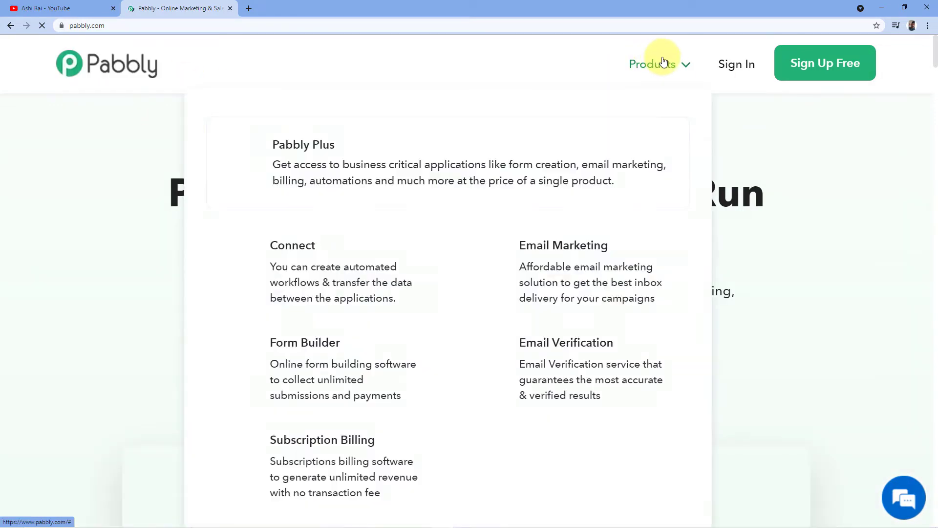
click(339, 271)
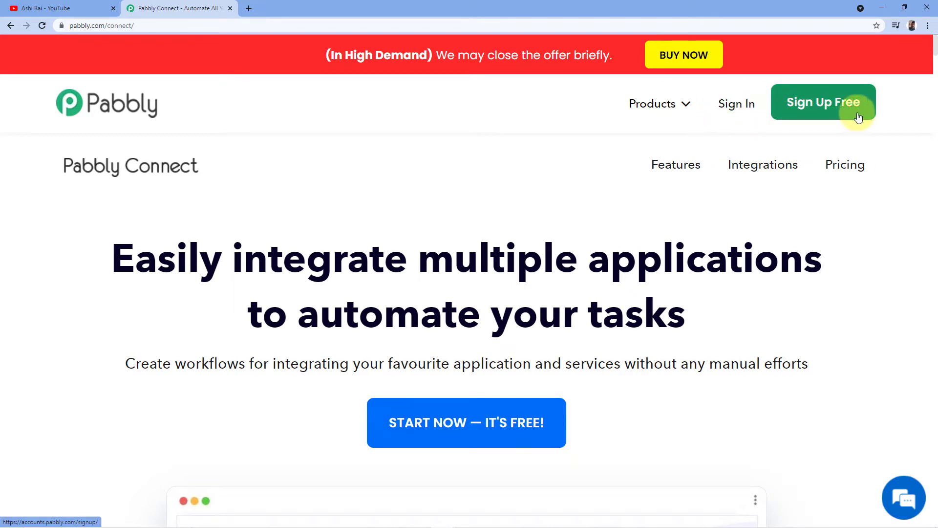
click(736, 114)
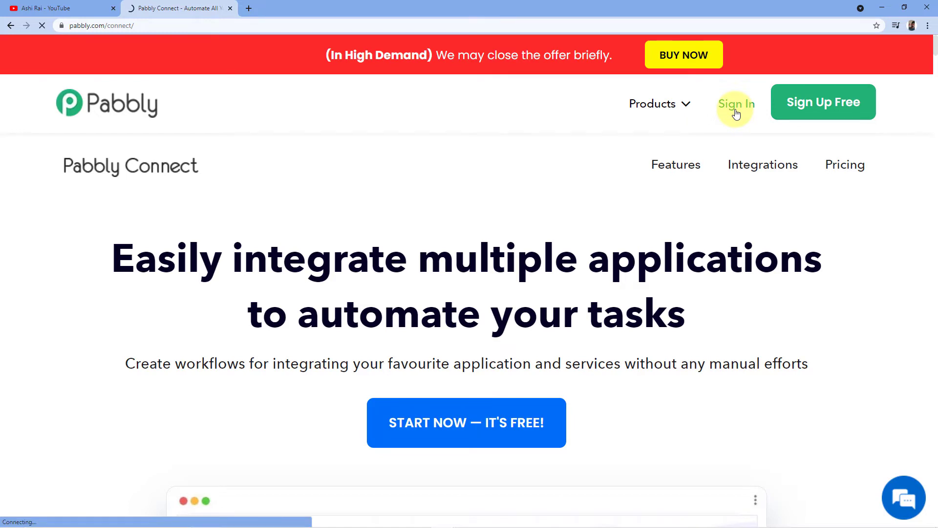
scroll(439, 129, down, 3)
scroll(439, 129, down, 2)
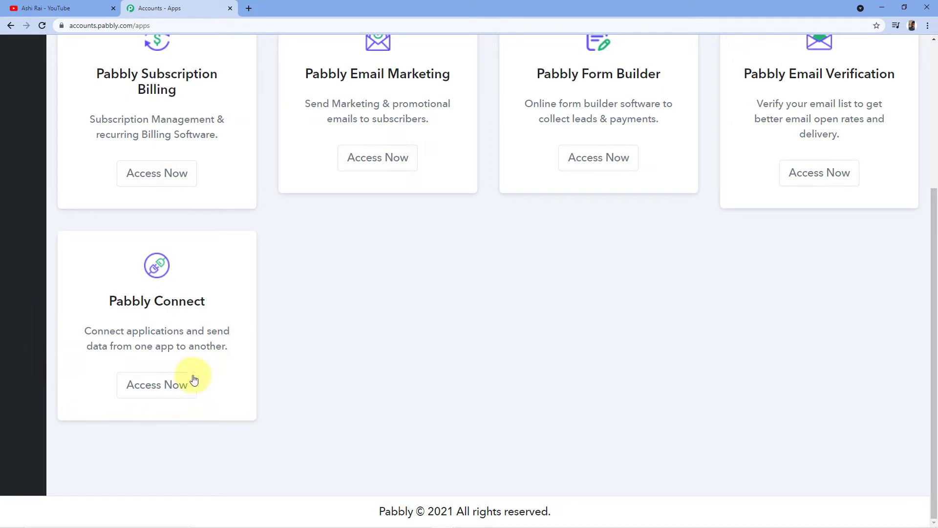
click(149, 384)
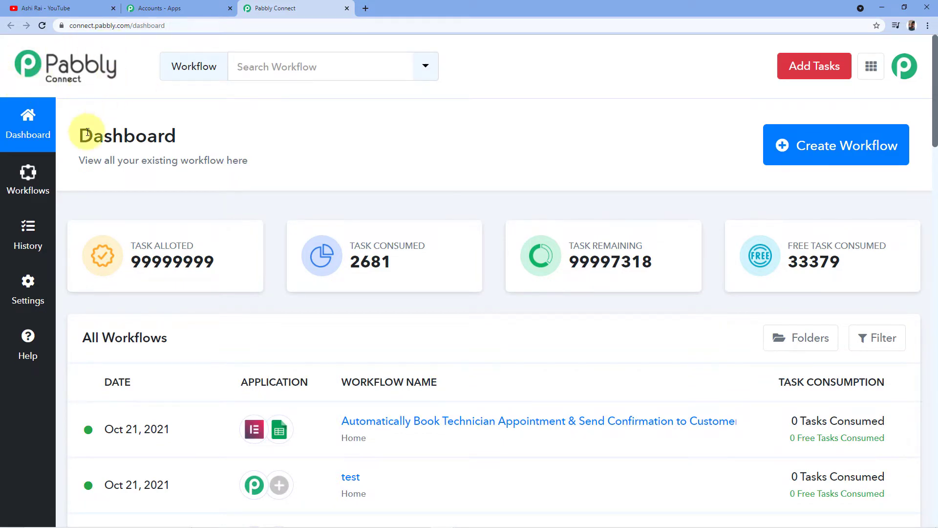
Create a new workflow named "YouTube Comments Auto Reply"
click(821, 145)
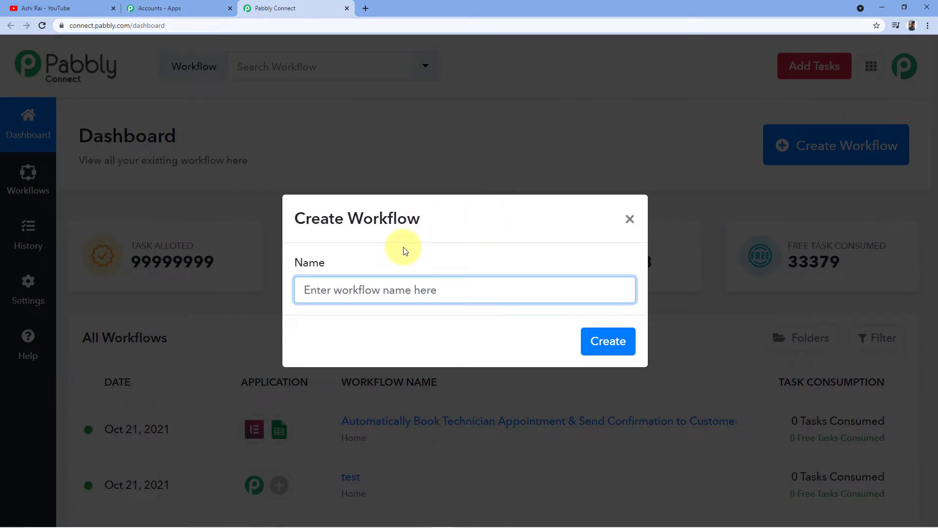
text(YouTube Comments Auto Reply)
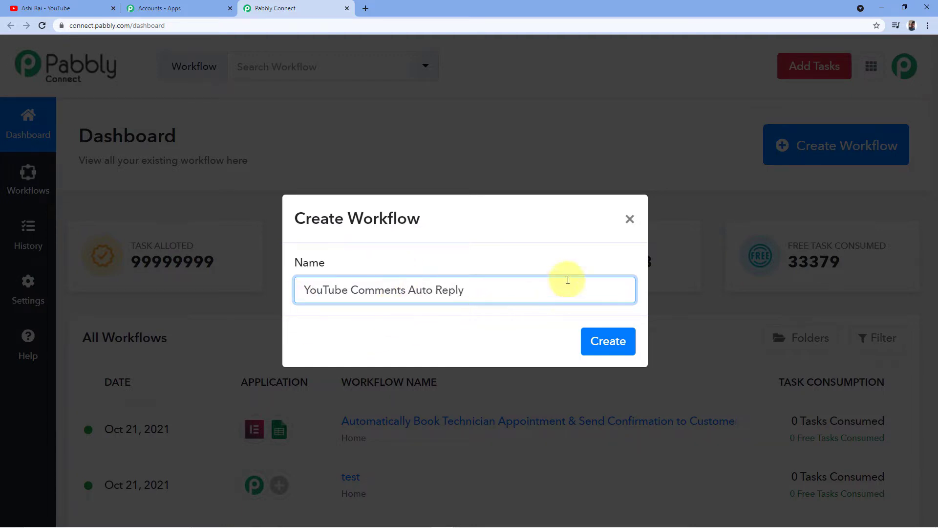
click(616, 345)
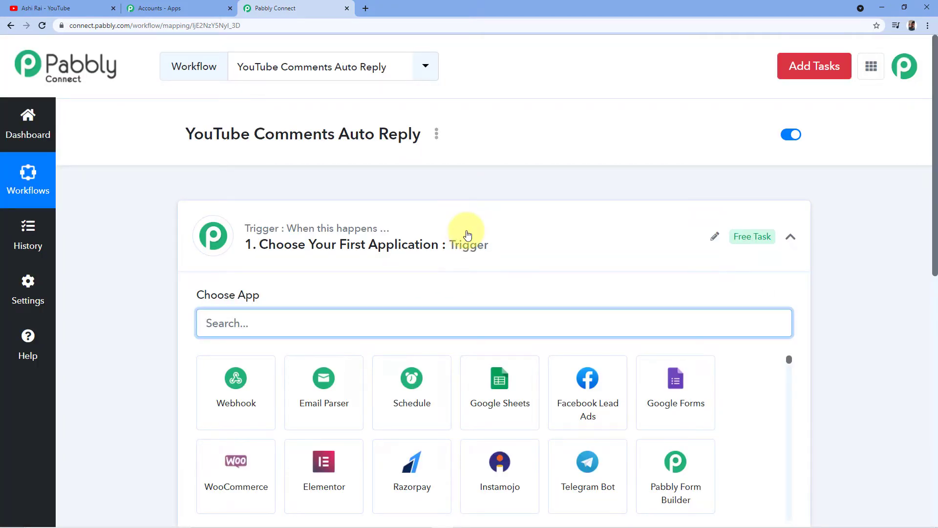
Set the workflow's trigger application to YouTube with the trigger event New Comment on a Channel
click(468, 235)
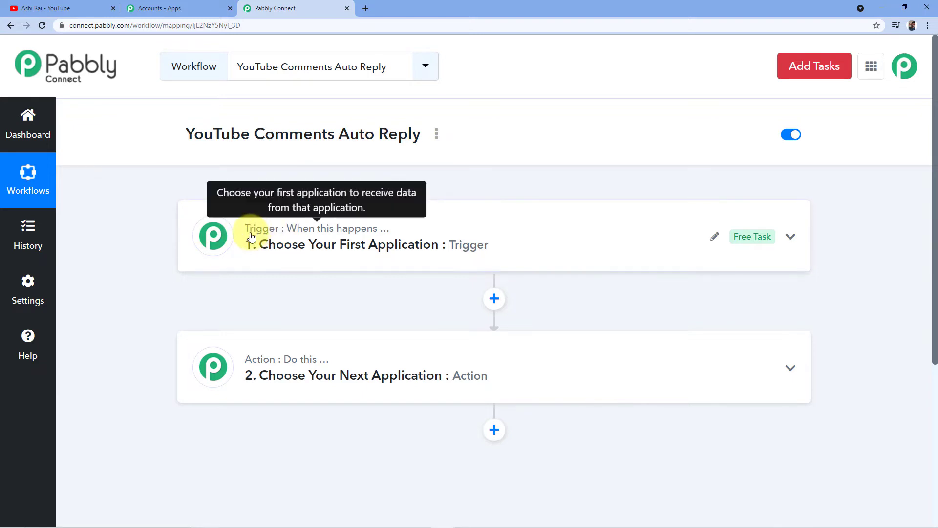
mouse_move(256, 369)
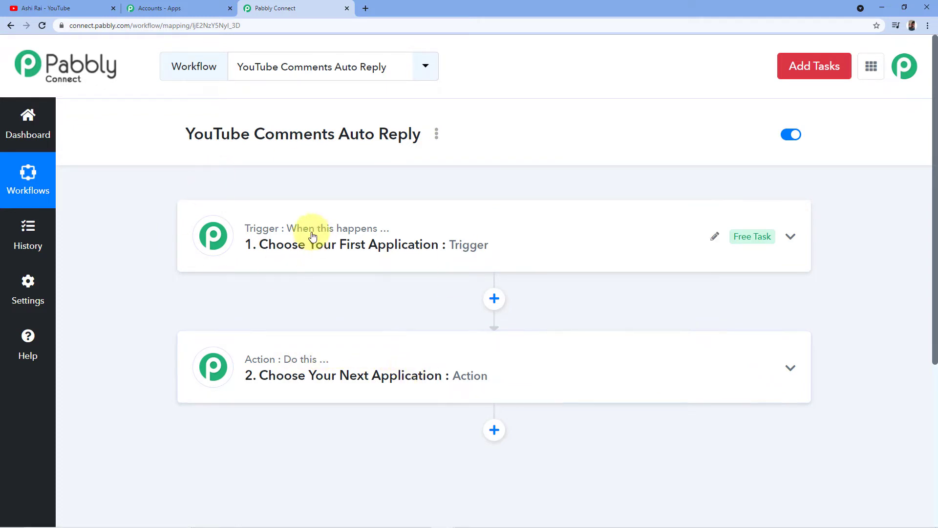
click(291, 234)
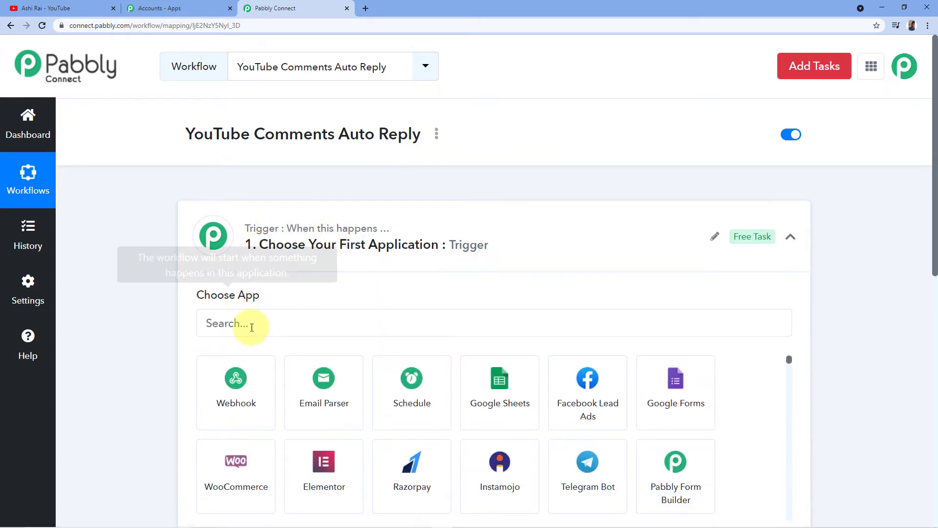
click(245, 325)
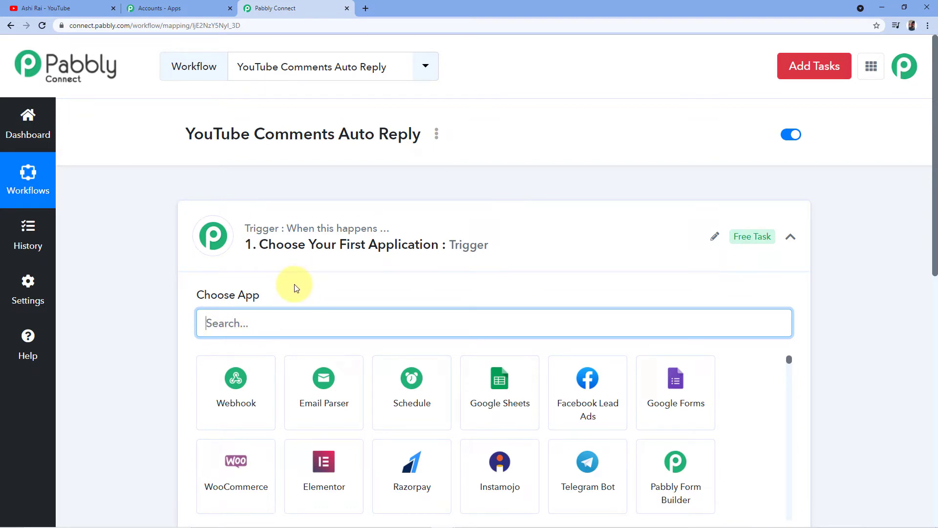
text(You)
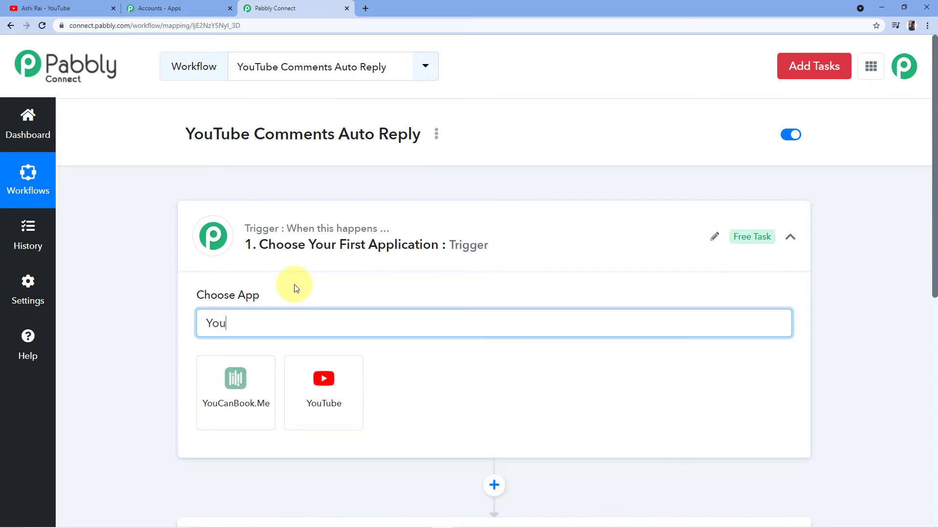
text(Tube)
click(218, 413)
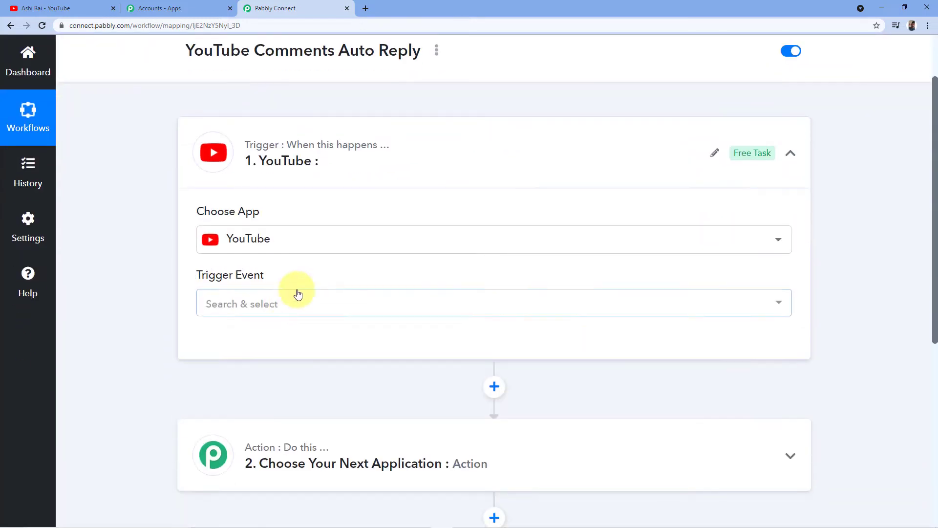
click(269, 286)
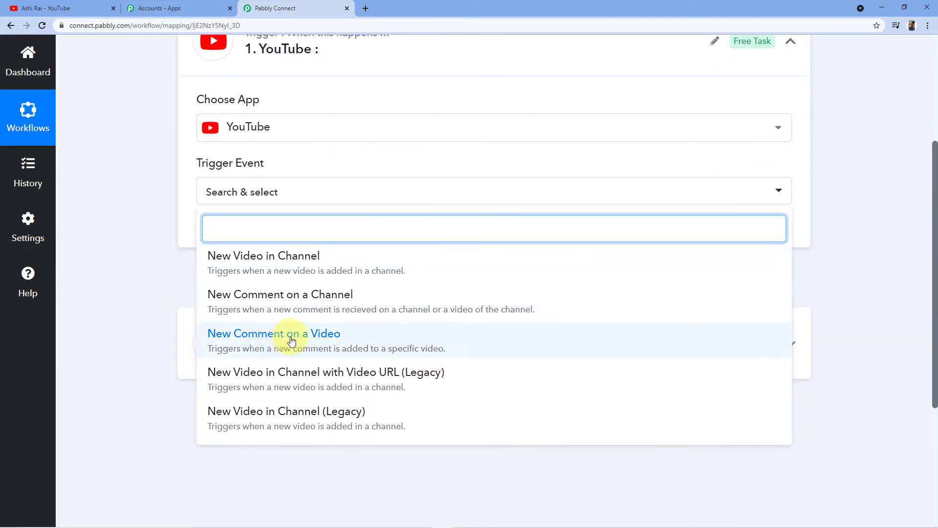
click(275, 308)
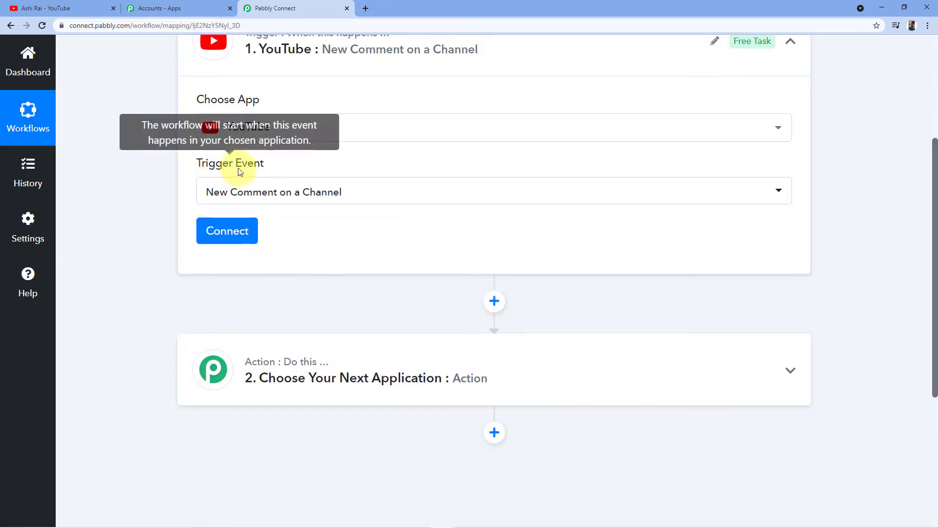
Add a new YouTube connection for the trigger and authorize Pabbly's access with the channel owner's Google account
click(219, 238)
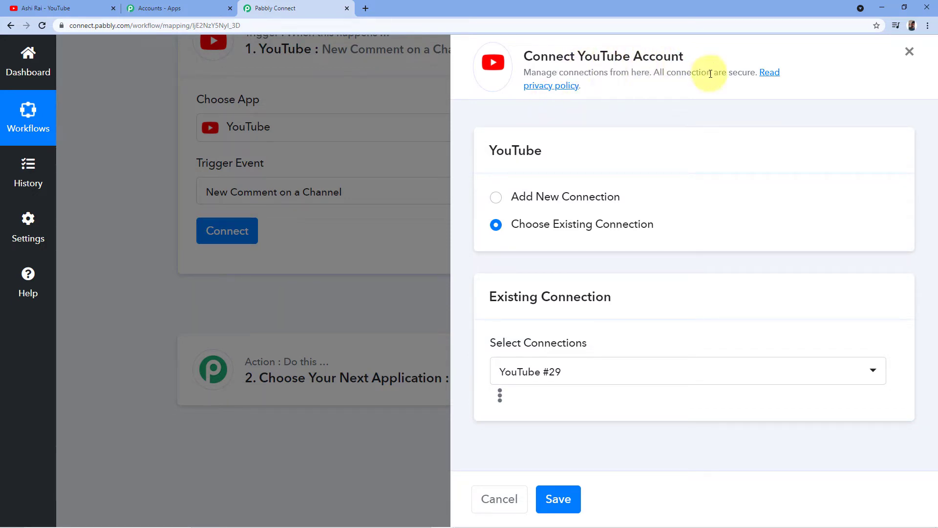
click(497, 199)
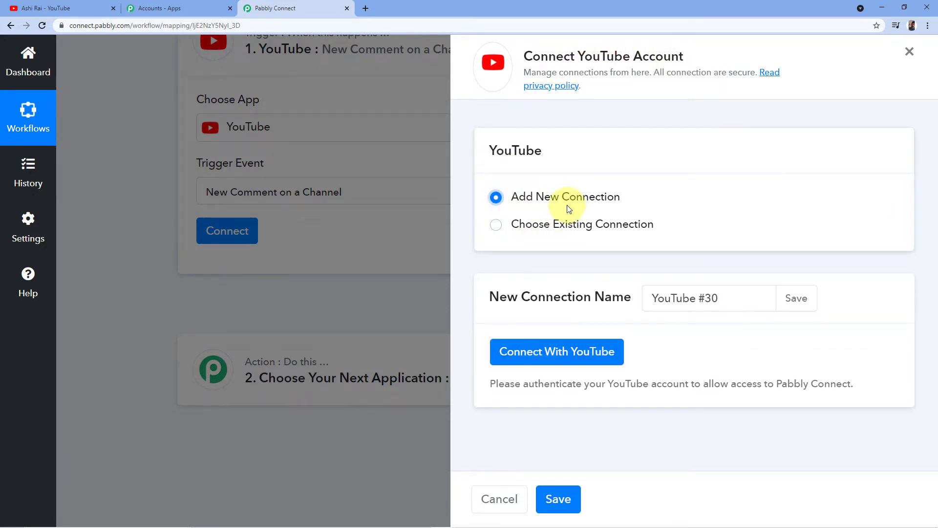
click(556, 351)
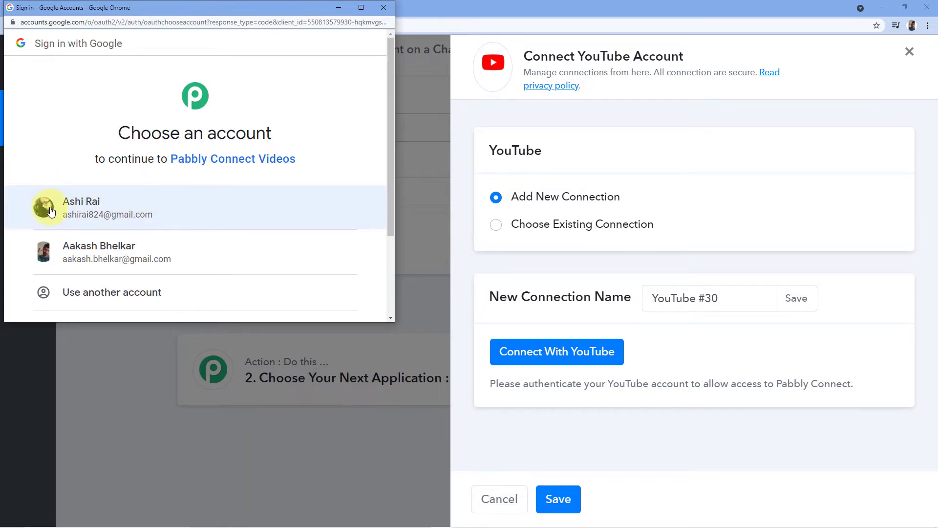
click(138, 209)
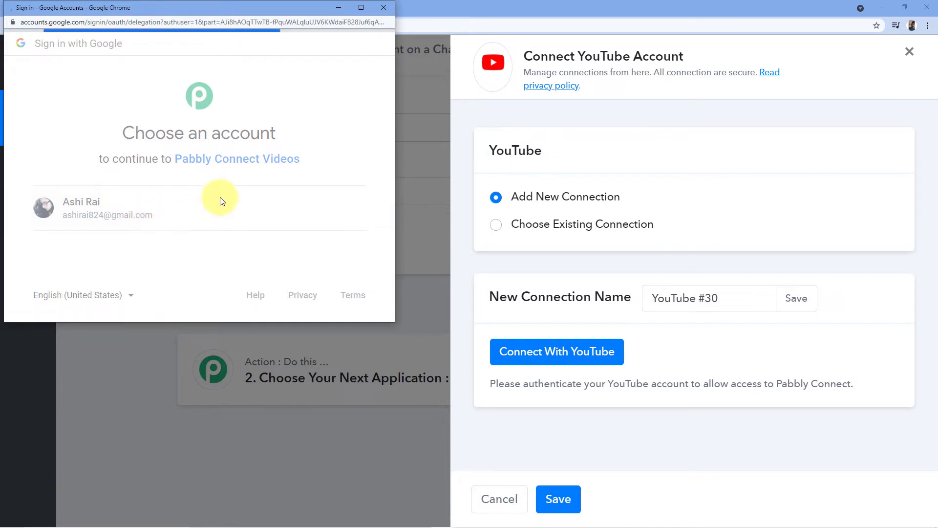
scroll(164, 203, down, 5)
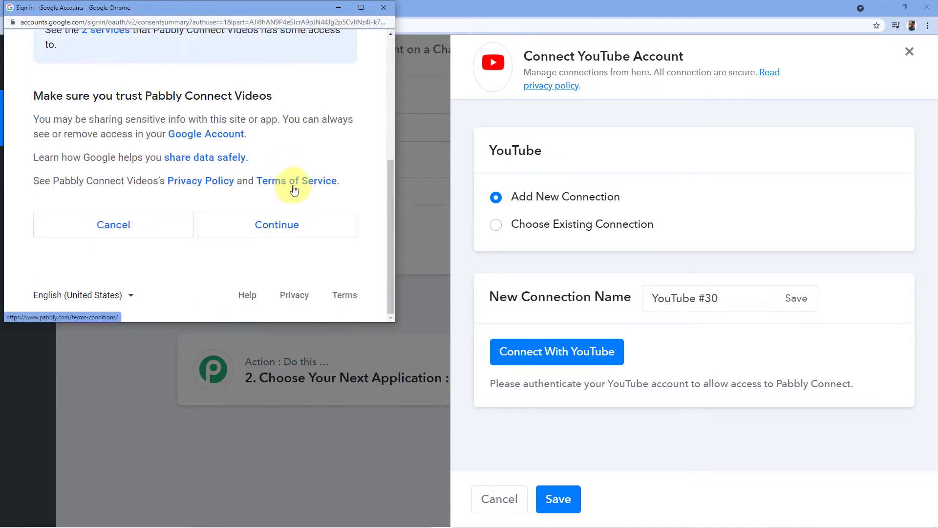
click(266, 226)
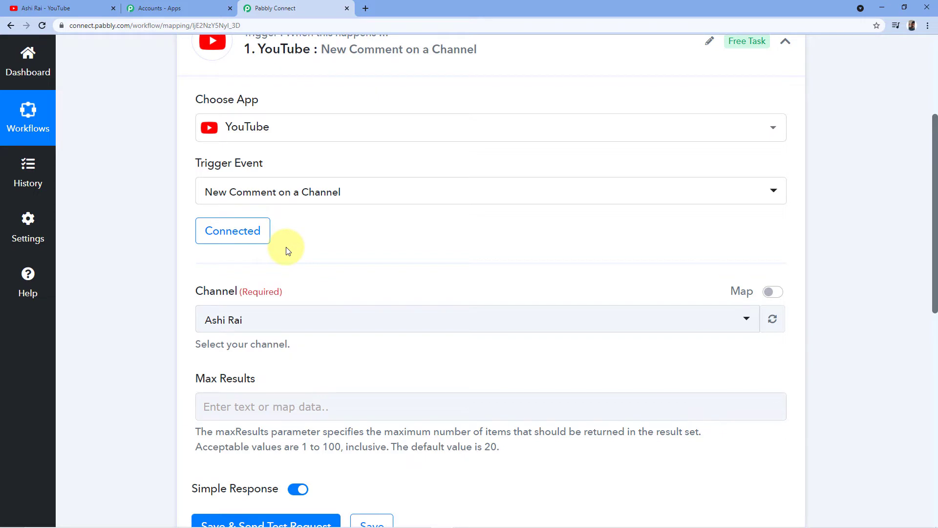
Select the connected account's channel for the trigger and check it against the channel page open in YouTube
scroll(287, 250, down, 2)
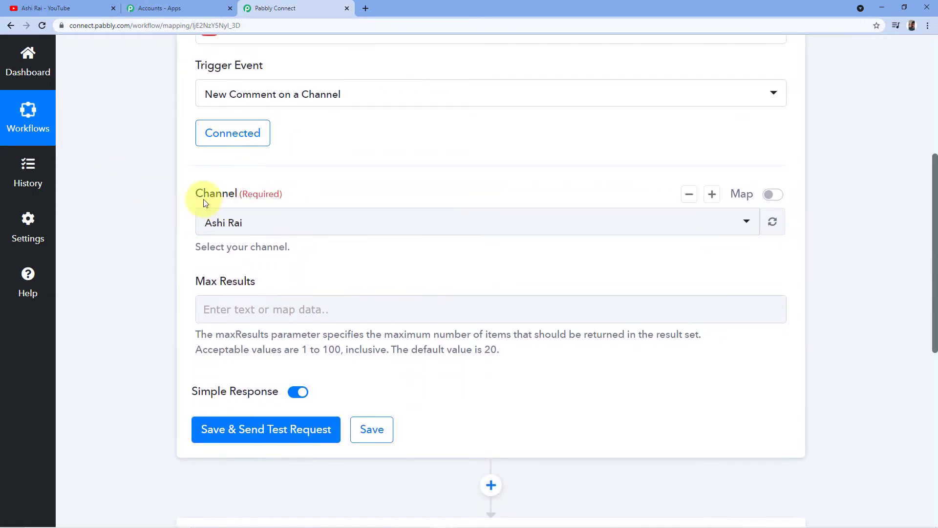
click(426, 224)
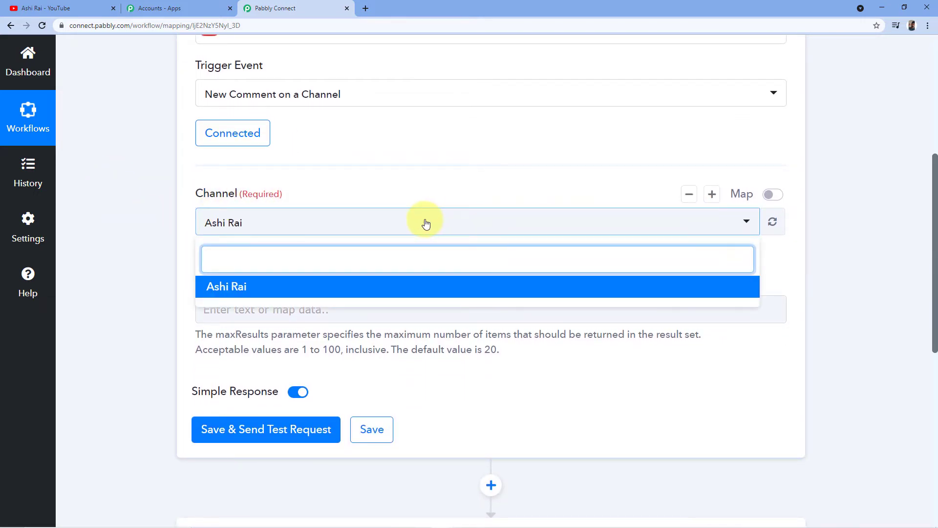
click(269, 289)
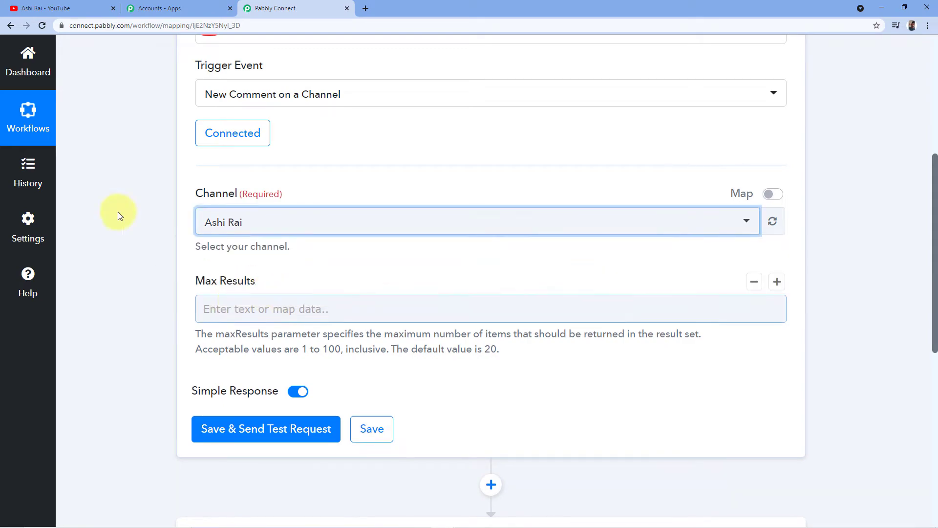
click(63, 8)
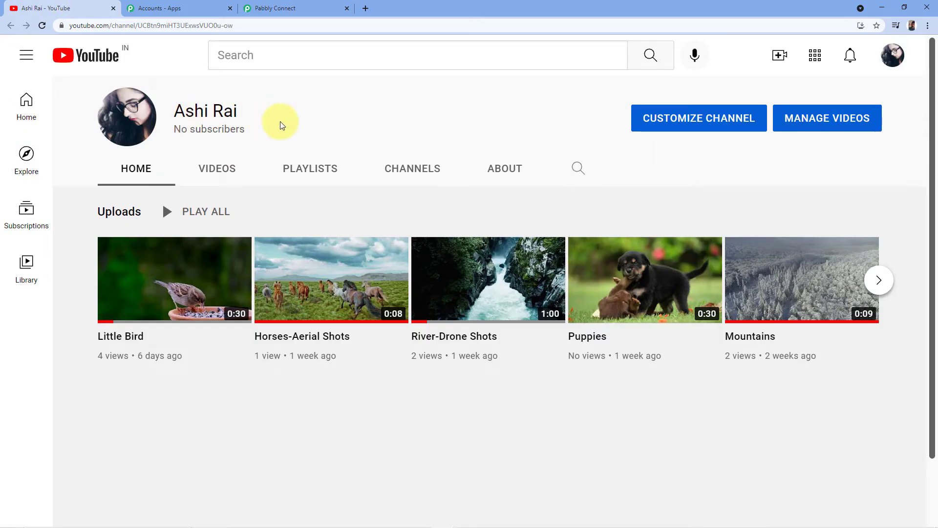
click(306, 6)
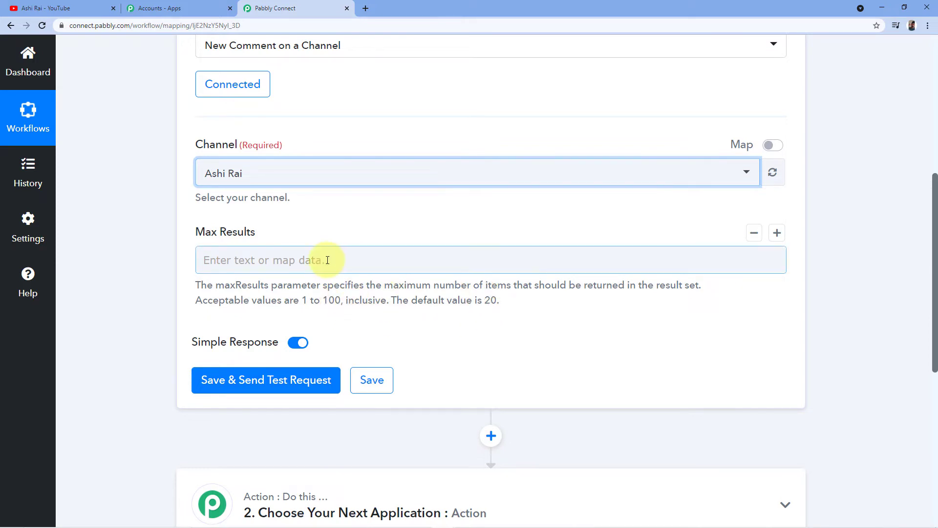
Set the trigger's Max Results to 20, then save it and send a test request
click(245, 261)
text(20)
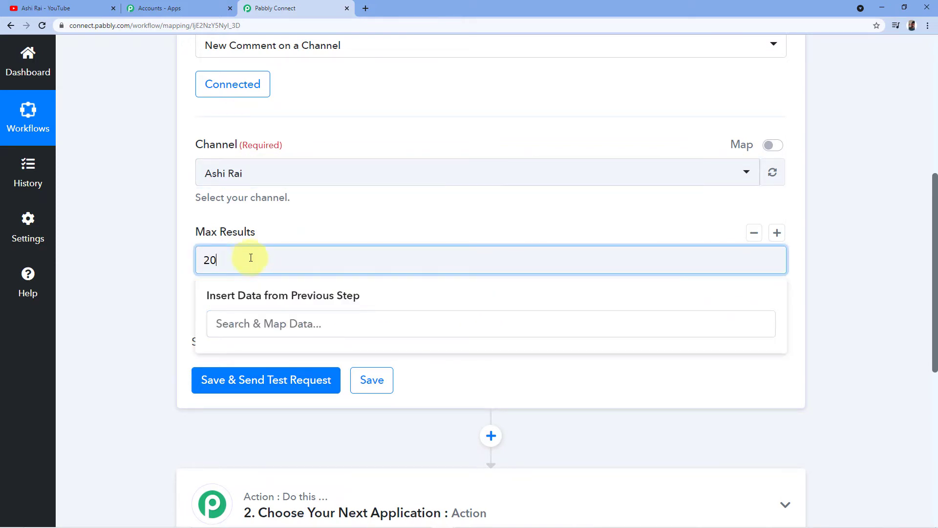
click(288, 235)
click(251, 387)
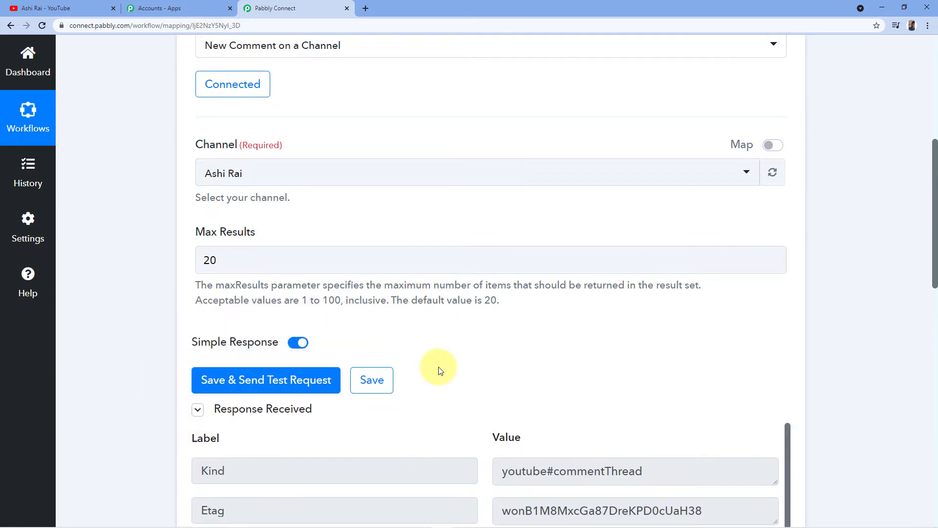
Examine the received test response for the comment author's display name and the original comment text
scroll(435, 329, down, 4)
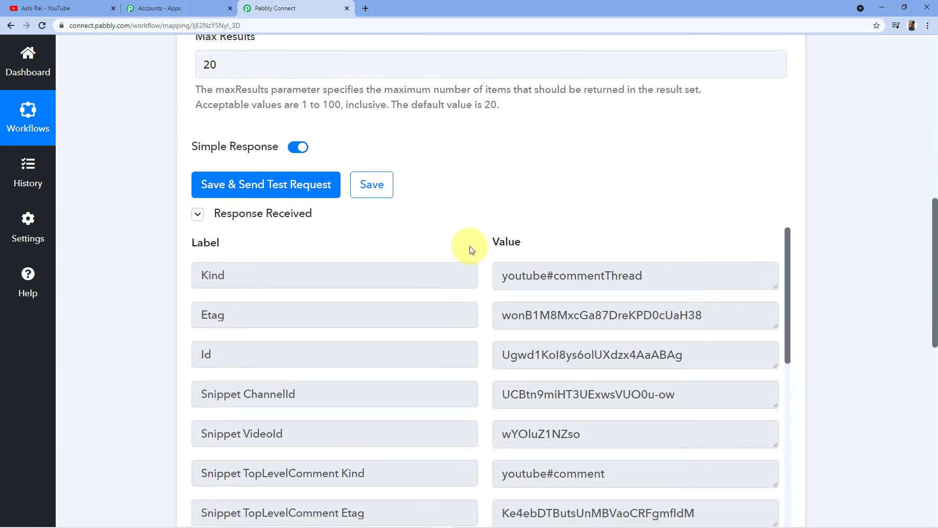
scroll(472, 250, down, 1)
scroll(493, 199, down, 2)
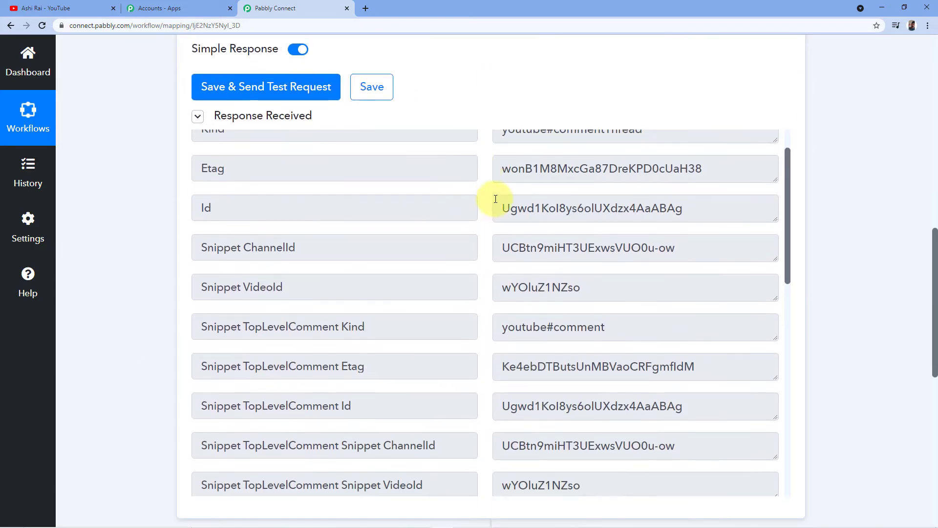
scroll(495, 199, down, 6)
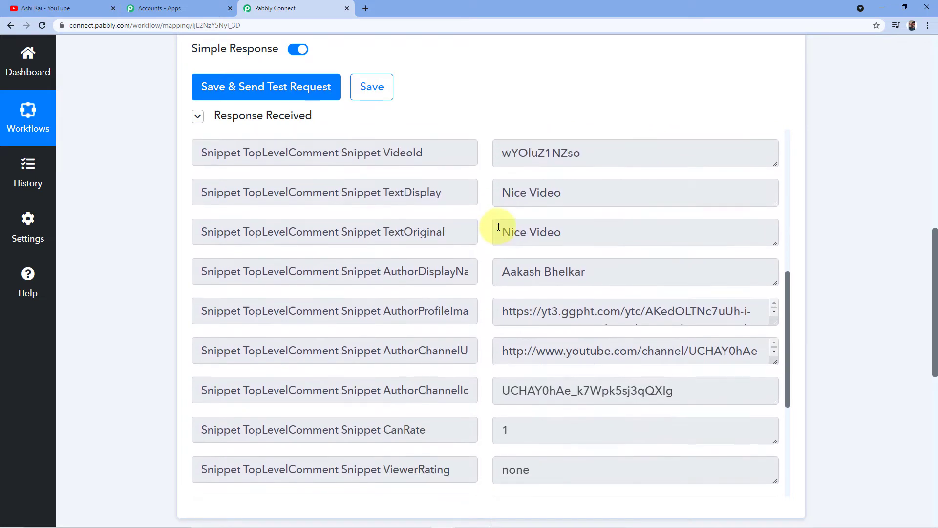
scroll(500, 229, down, 1)
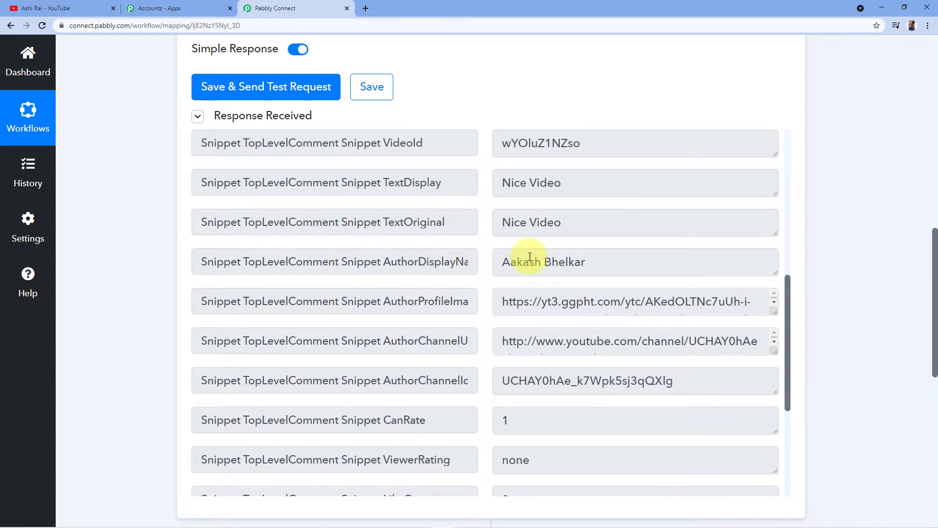
drag(500, 262, 603, 264)
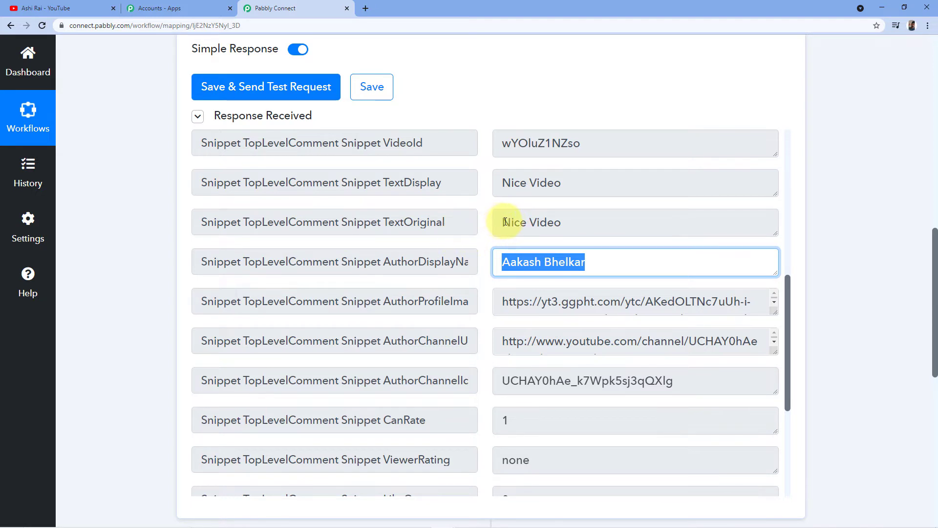
drag(497, 221, 561, 222)
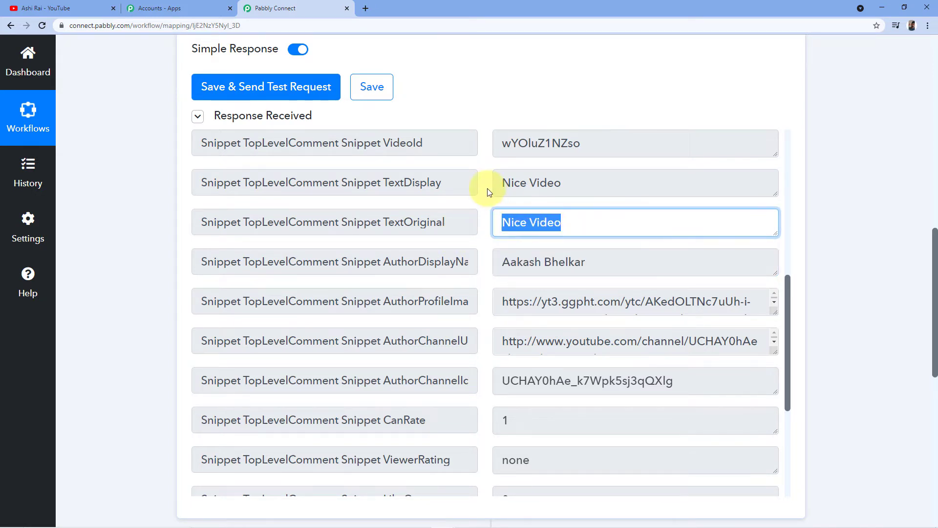
Open the Little Bird video on YouTube and compare its comment with the comment text in the trigger's test response
drag(497, 185, 580, 186)
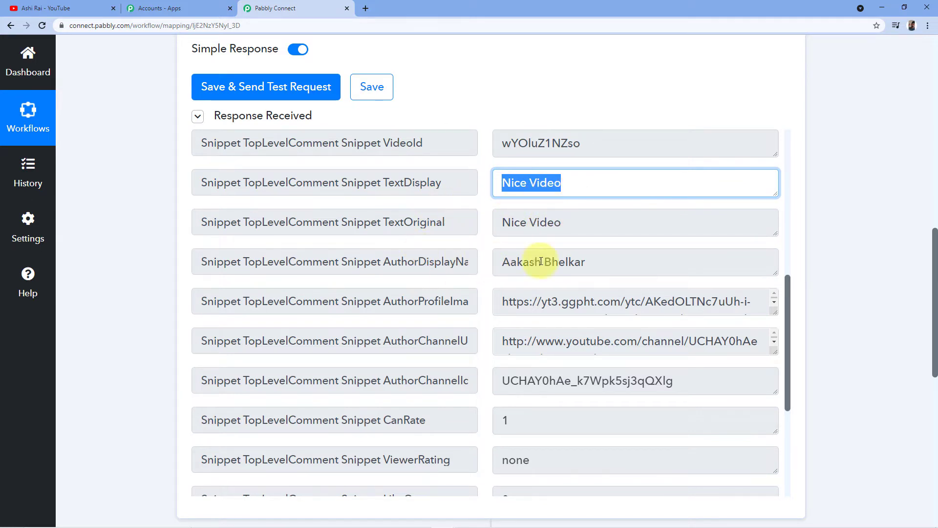
click(73, 6)
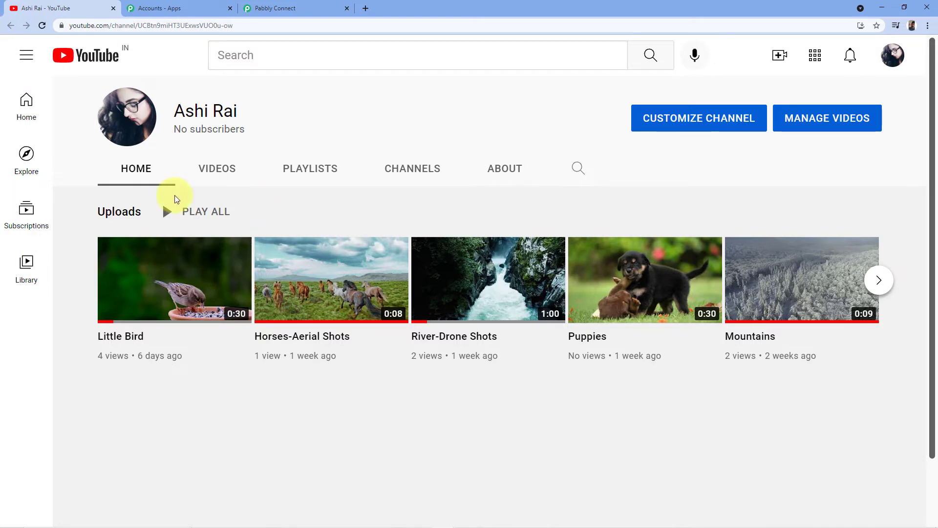
click(120, 332)
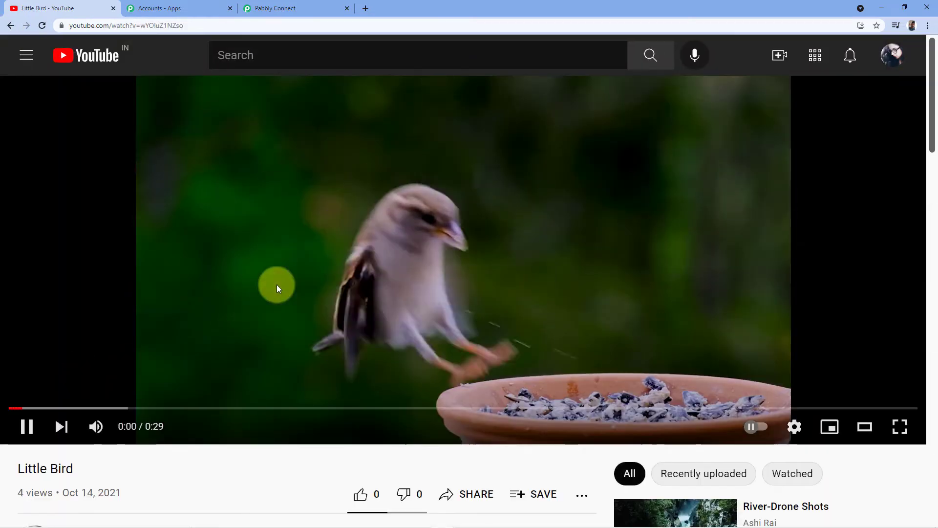
click(277, 285)
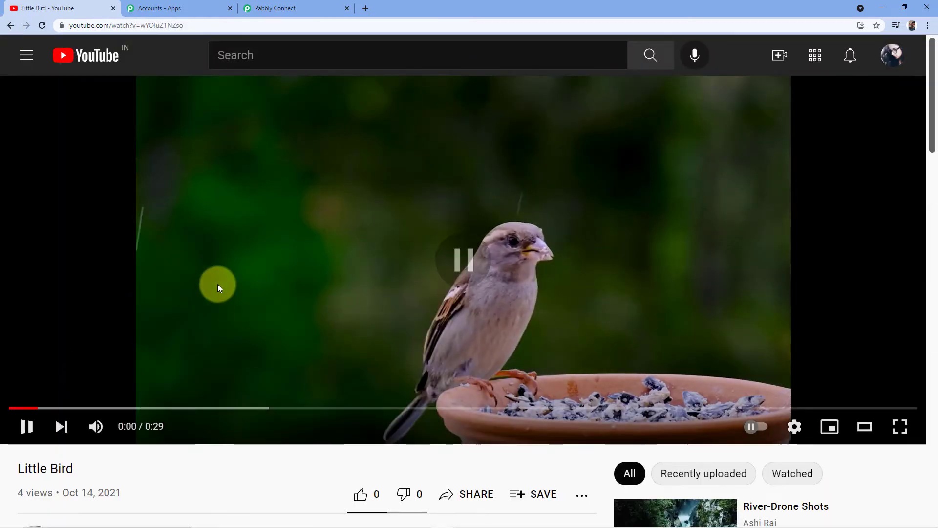
scroll(240, 245, down, 6)
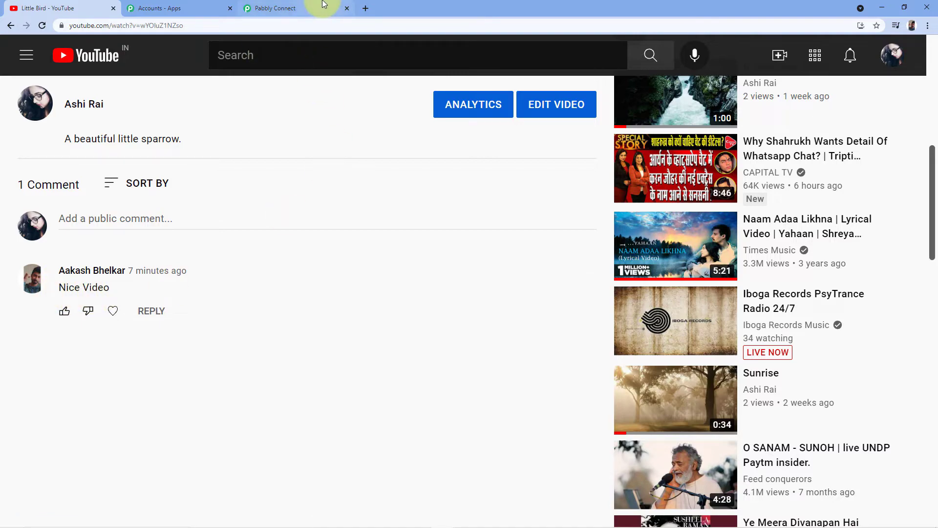
click(293, 8)
scroll(127, 203, up, 2)
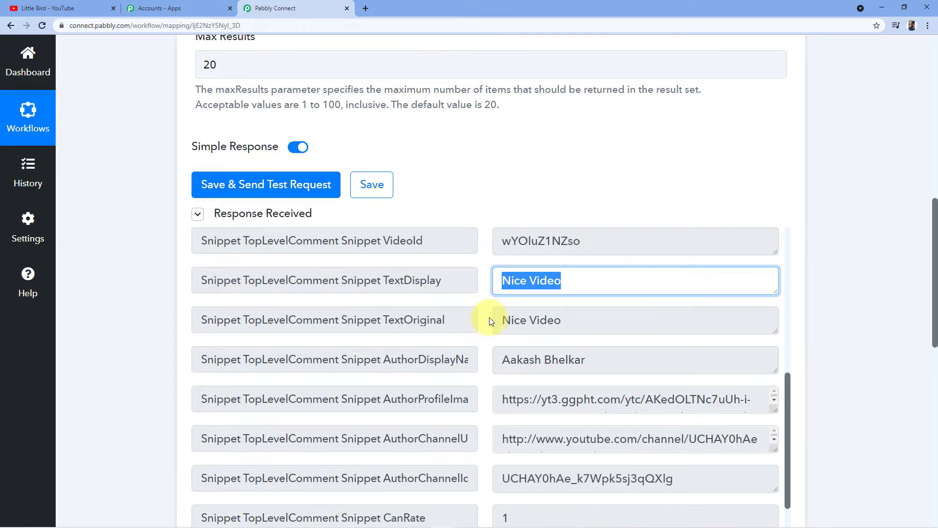
scroll(488, 310, down, 2)
scroll(466, 314, up, 2)
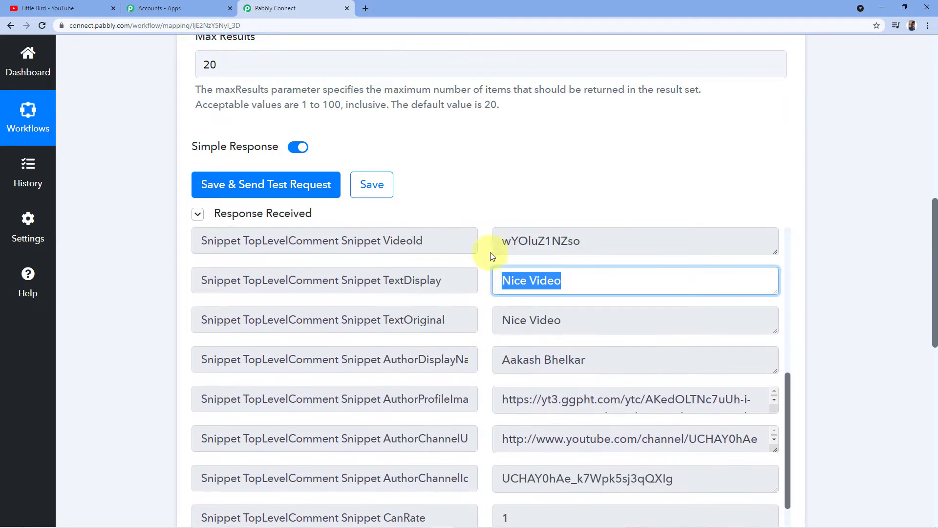
click(483, 211)
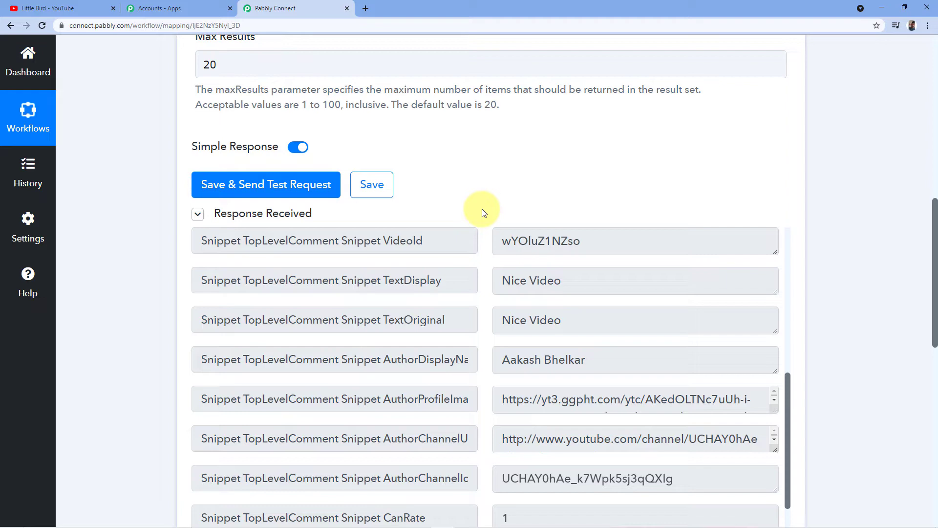
click(48, 8)
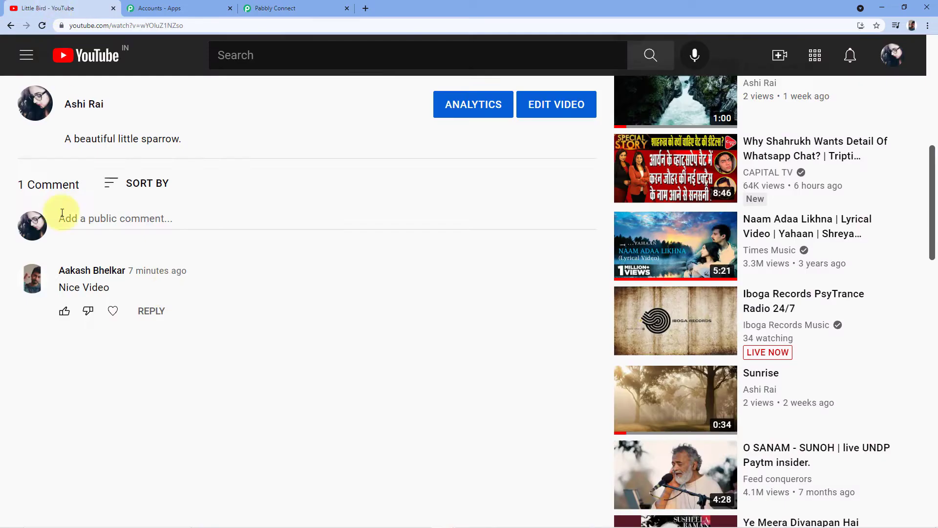
click(254, 8)
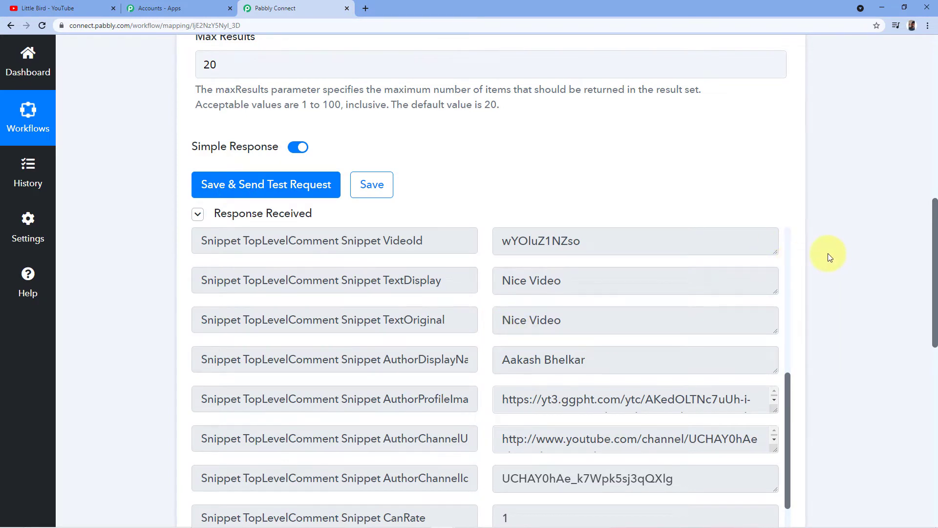
Examine the TextOriginal and author display name fields in the trigger's received response
scroll(828, 259, down, 2)
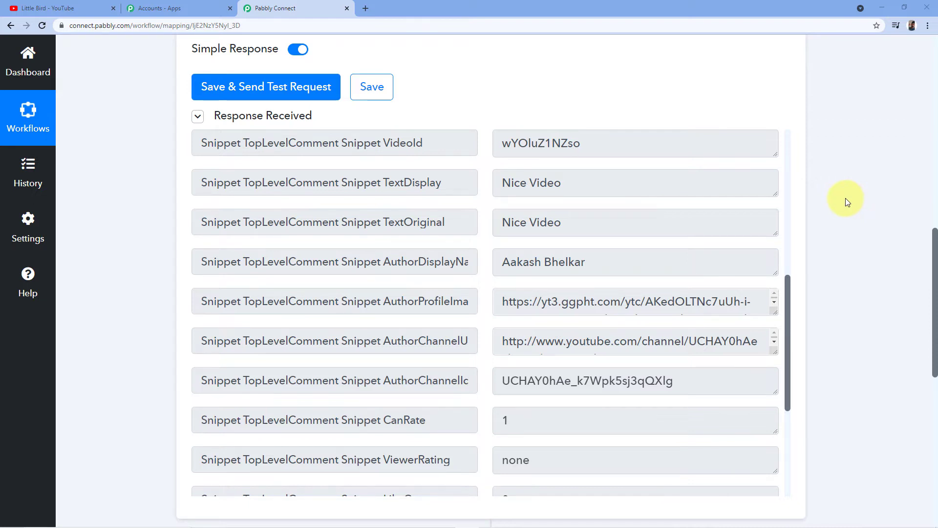
click(562, 223)
drag(563, 222, 498, 216)
drag(501, 262, 597, 251)
drag(570, 222, 495, 227)
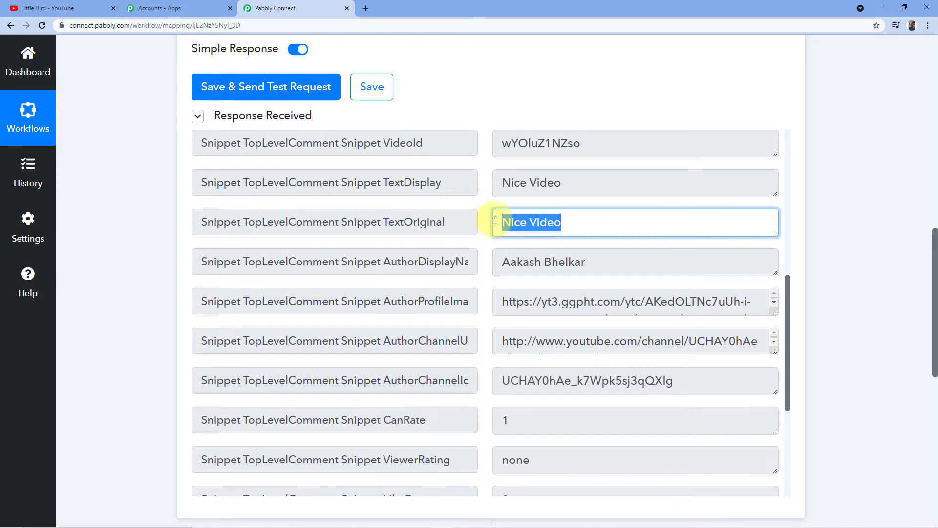
click(486, 200)
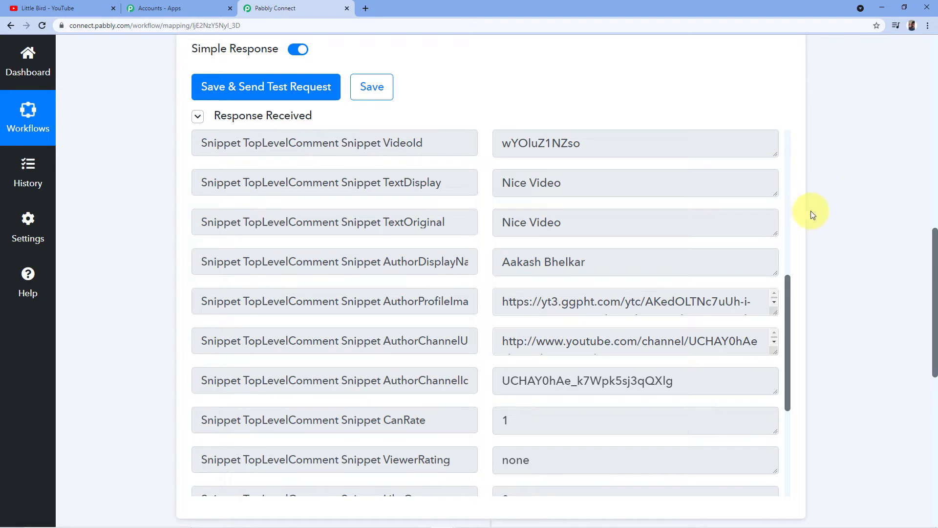
Search for Router and choose Router by Pabbly as the app for the workflow's action step
scroll(828, 201, down, 6)
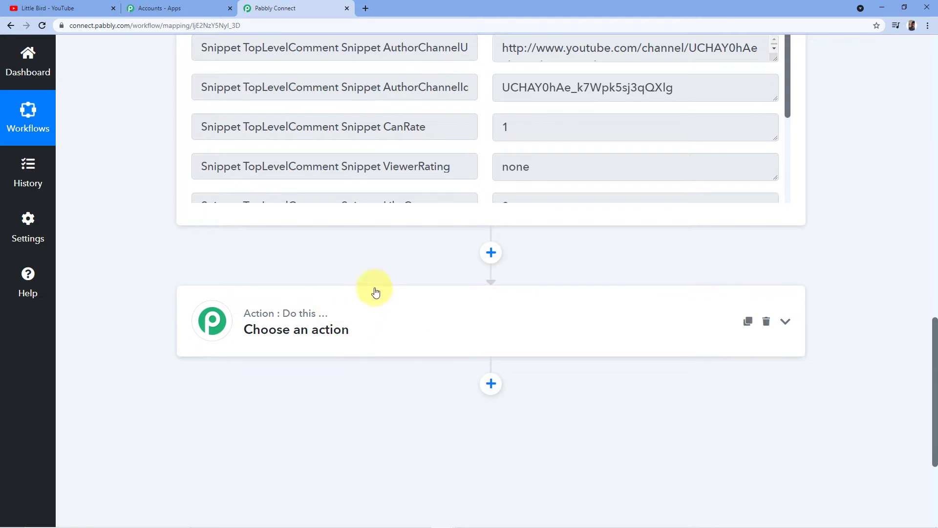
scroll(369, 307, down, 2)
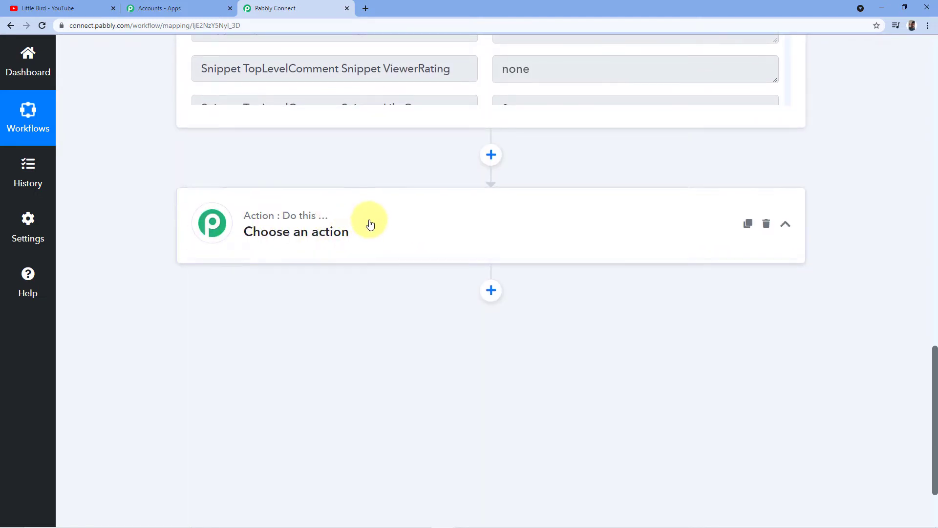
click(370, 225)
click(238, 315)
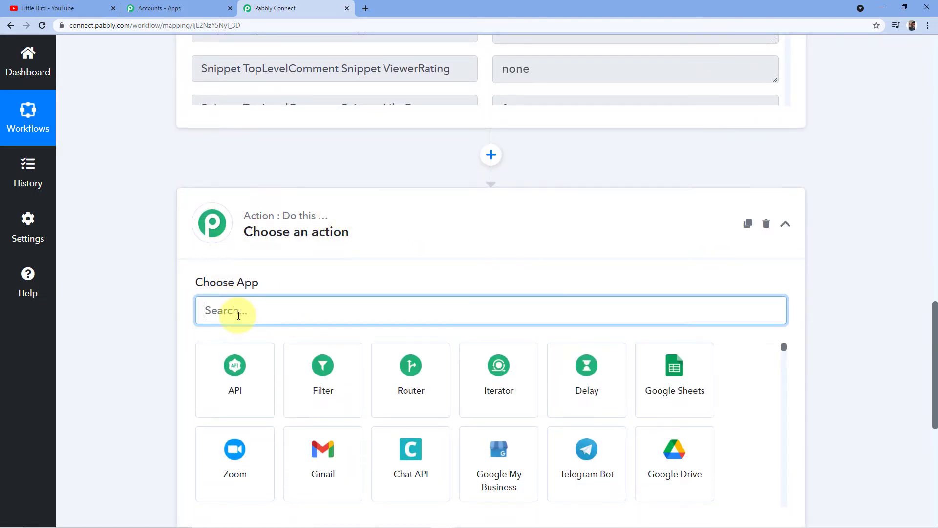
text(Router)
click(235, 366)
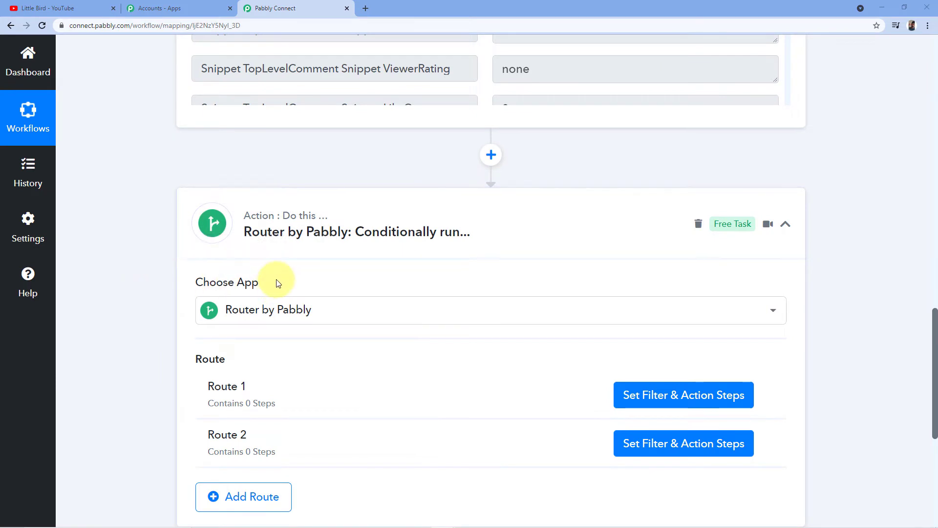
scroll(277, 283, down, 2)
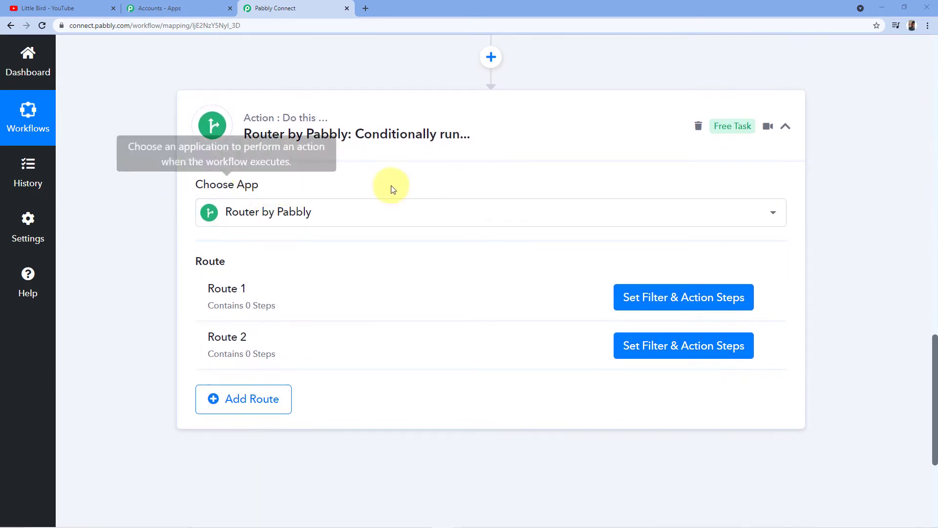
Rename Route 1 of the router as Thank You Message
scroll(337, 190, down, 1)
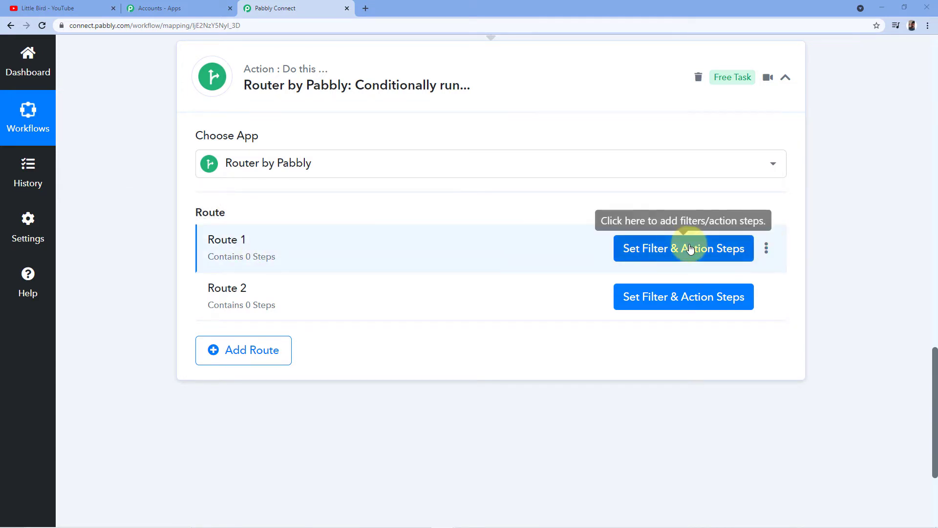
click(764, 247)
click(725, 270)
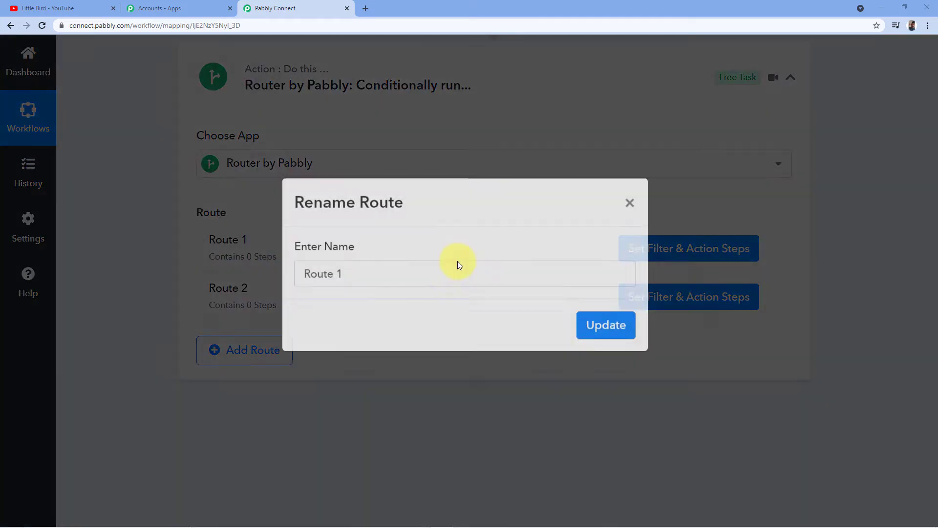
key(ctrl+a)
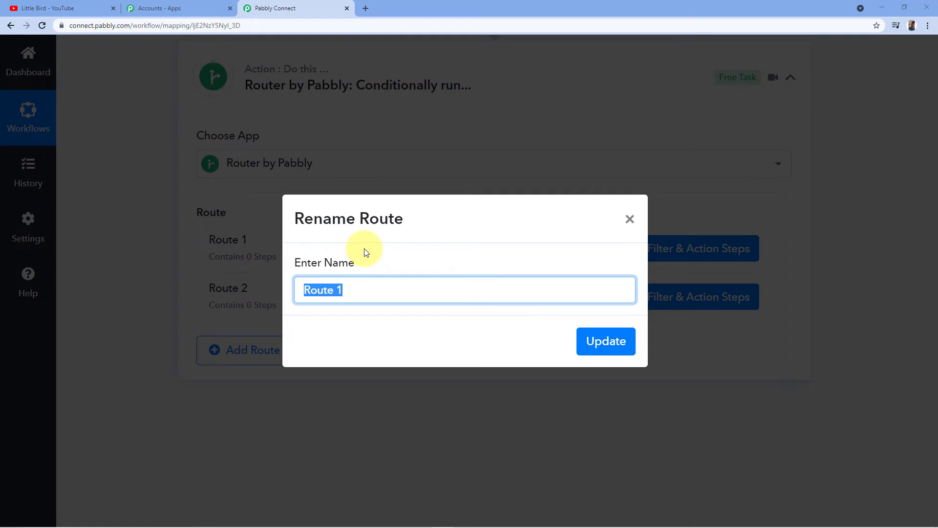
text(Thank You Message)
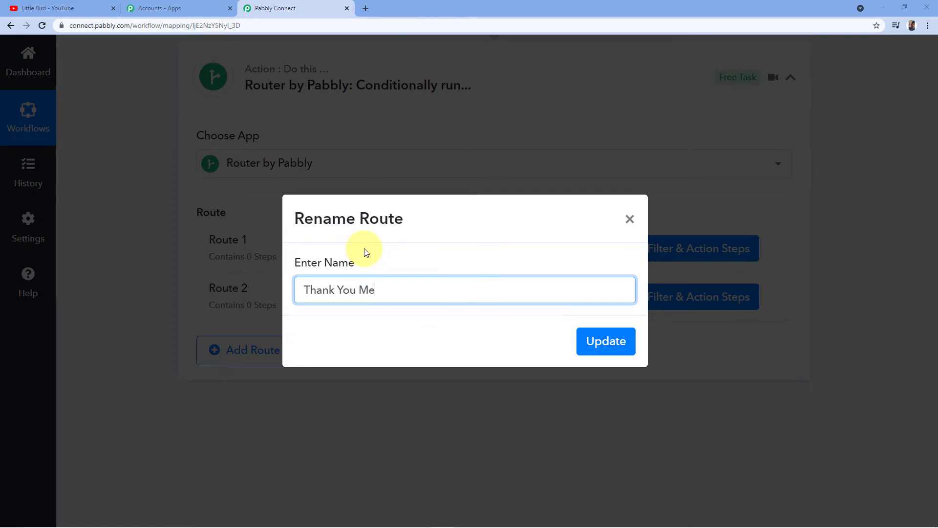
click(605, 339)
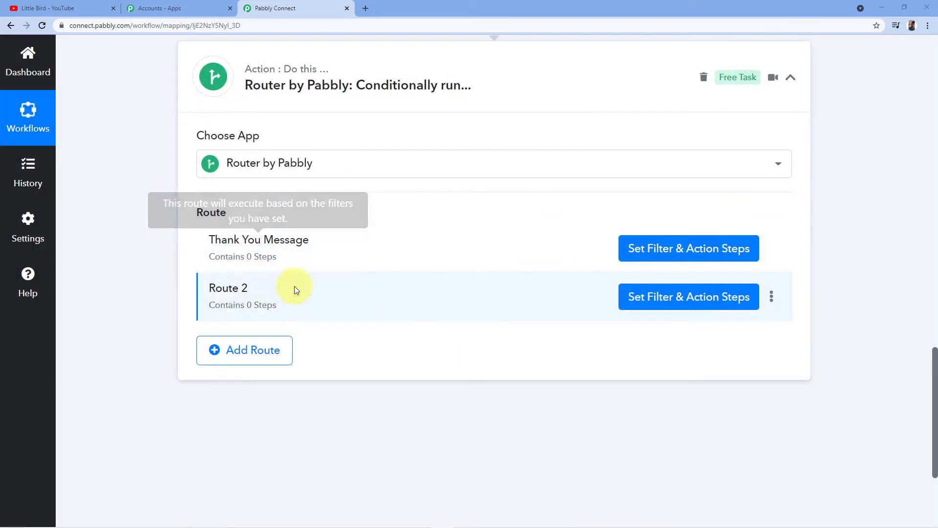
Rename Route 2 of the router as Pricing Details
click(771, 295)
click(691, 323)
key(ctrl+a)
text(Pric)
text(g Details)
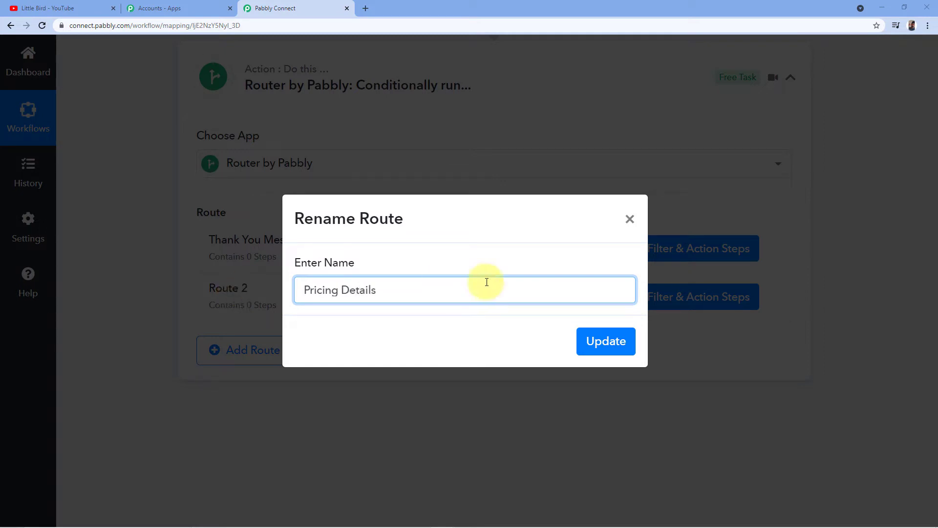
click(602, 345)
Add a third route to the router and name it Technical Issues
click(228, 358)
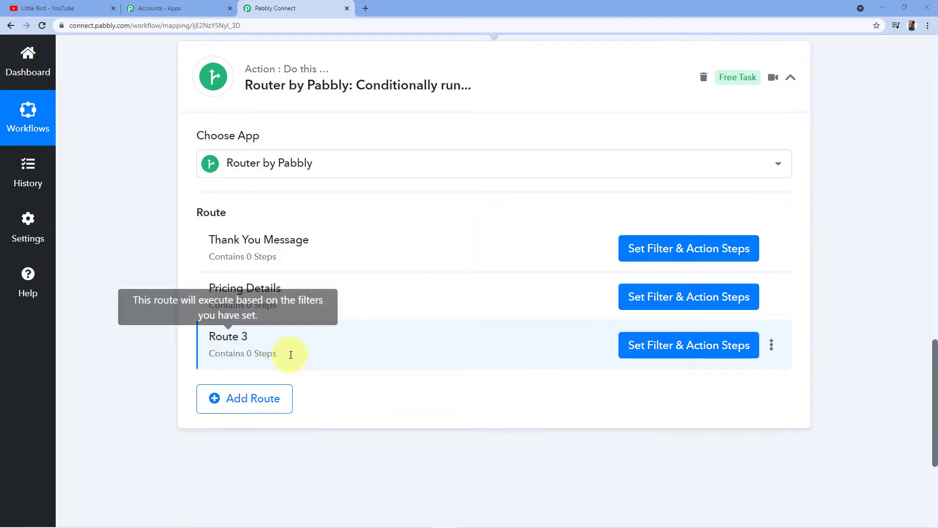
click(772, 344)
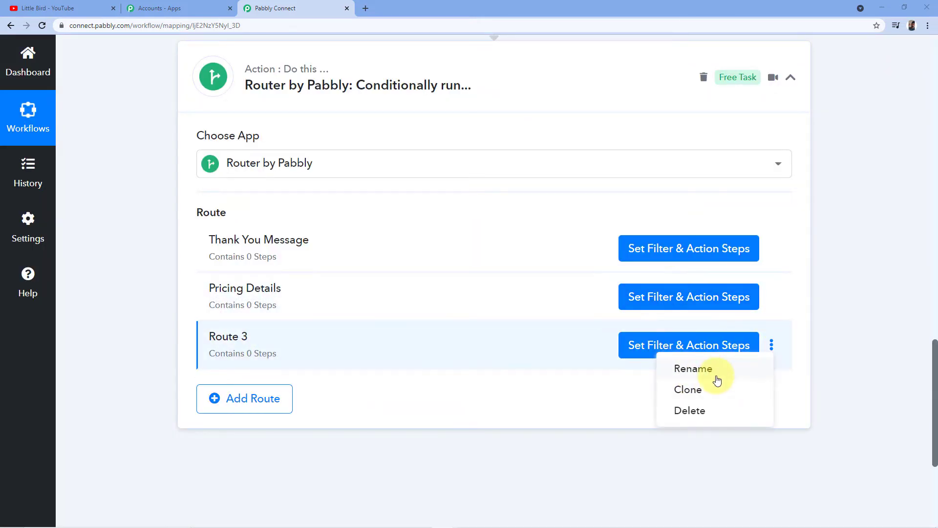
click(716, 379)
click(370, 289)
text(Technical )
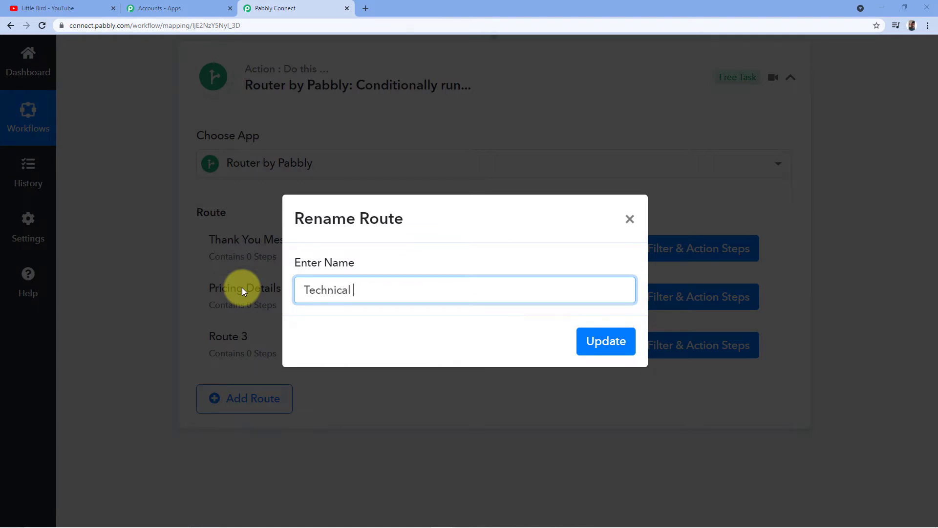
text(issues)
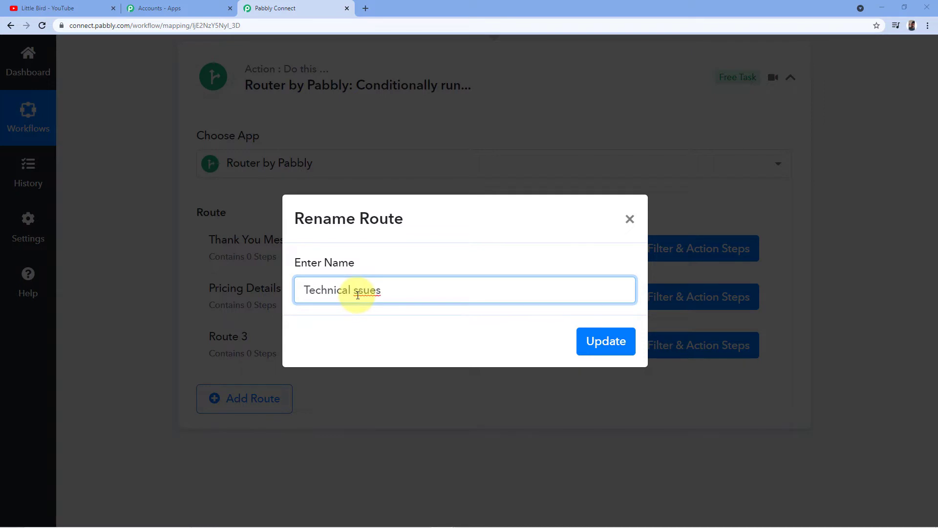
text(I)
click(604, 342)
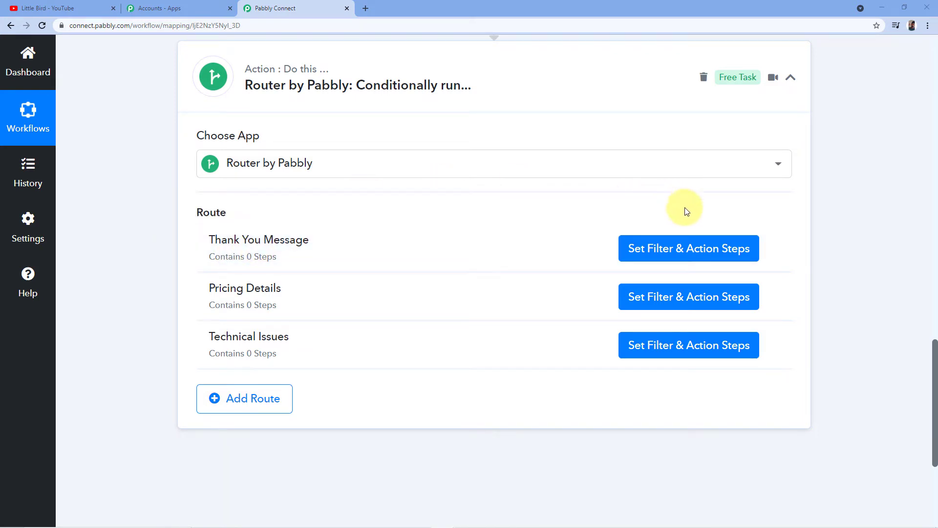
Set the Thank You Message route's filter to require that the top-level comment's display text contains "Thank You"
click(655, 247)
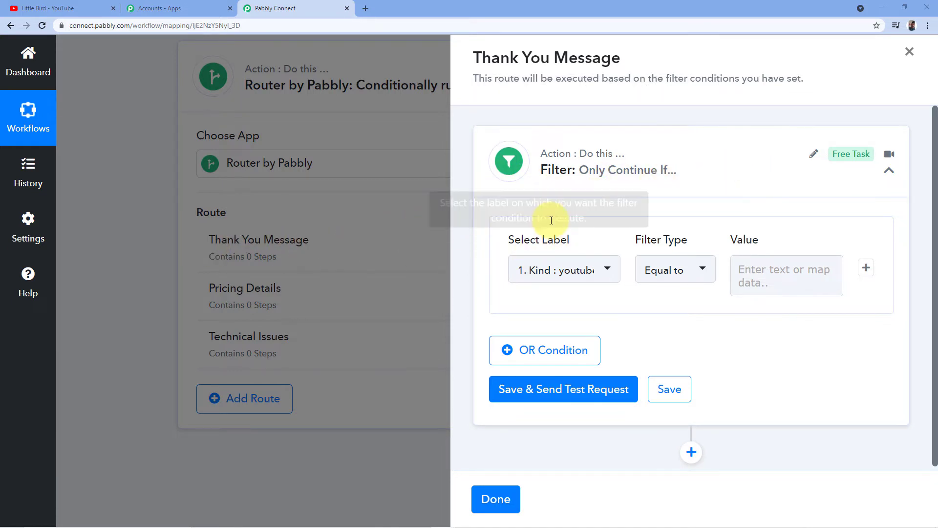
click(609, 273)
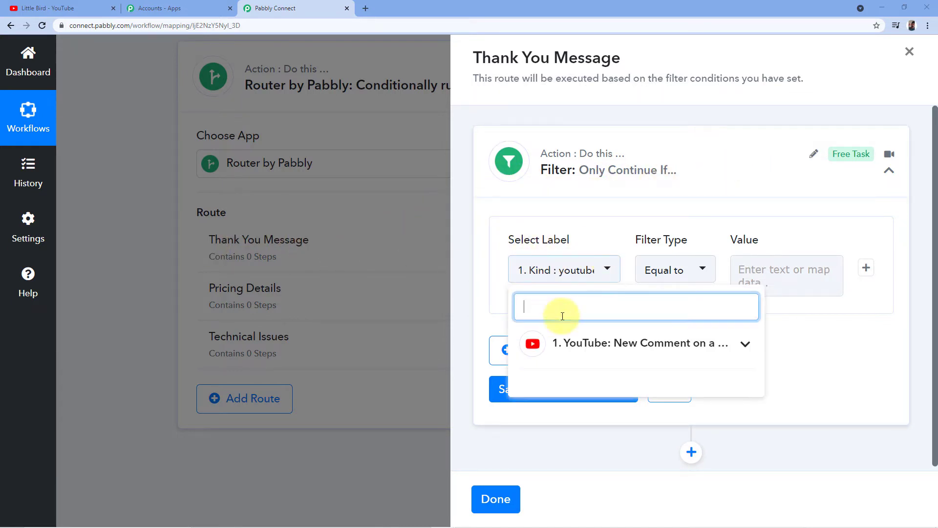
click(596, 343)
scroll(617, 366, down, 3)
scroll(617, 366, down, 5)
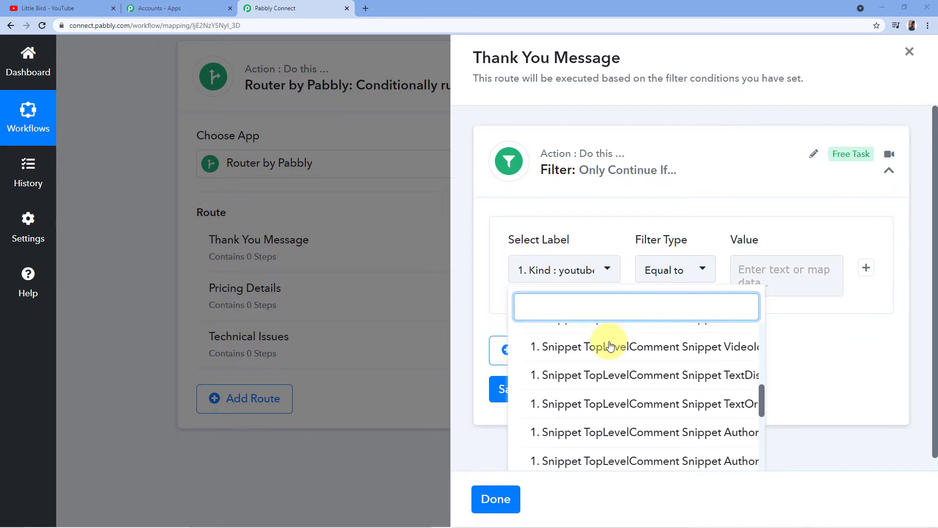
click(704, 378)
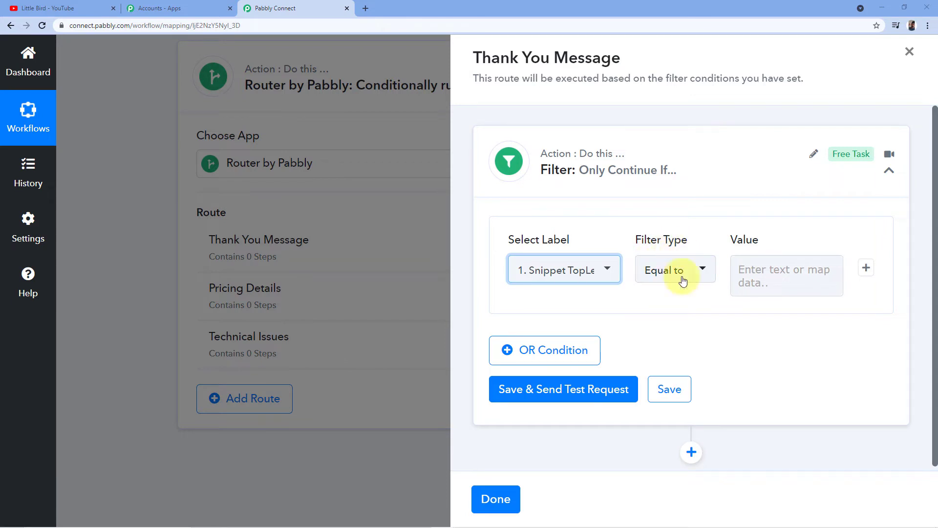
click(705, 270)
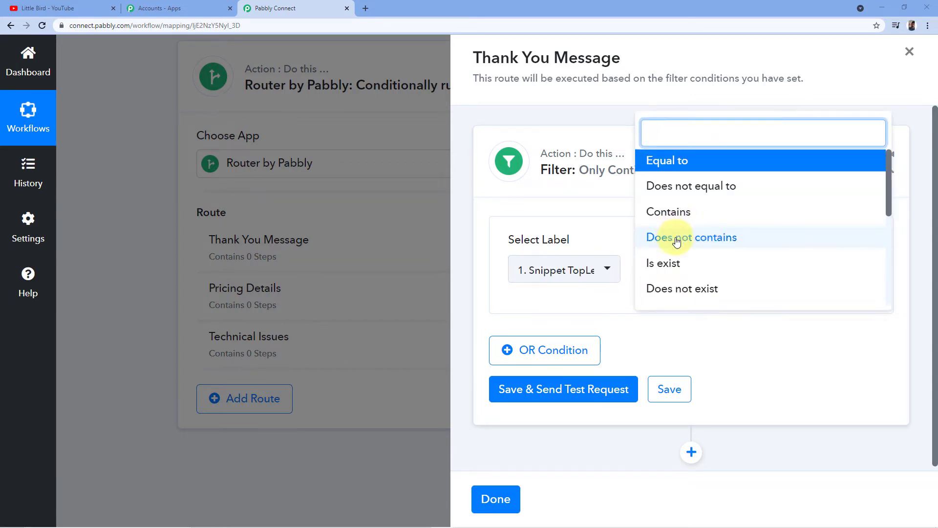
click(682, 216)
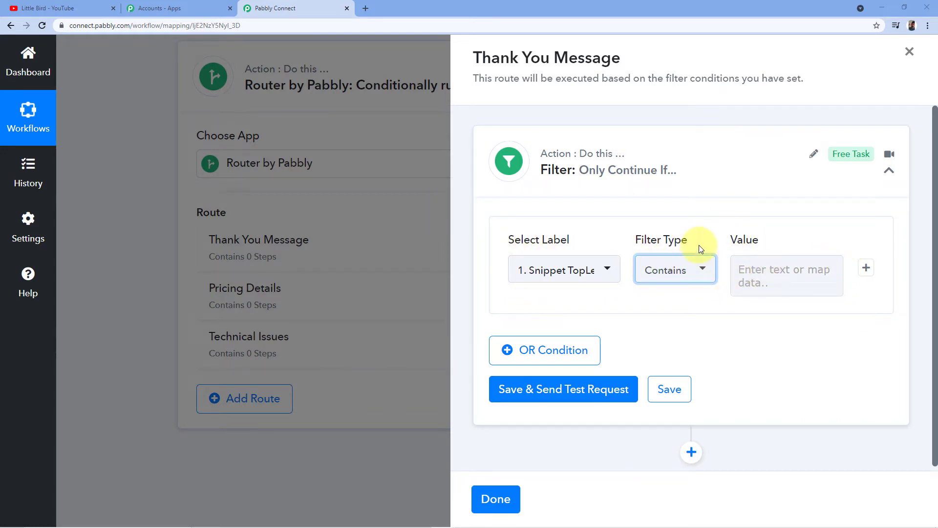
click(804, 274)
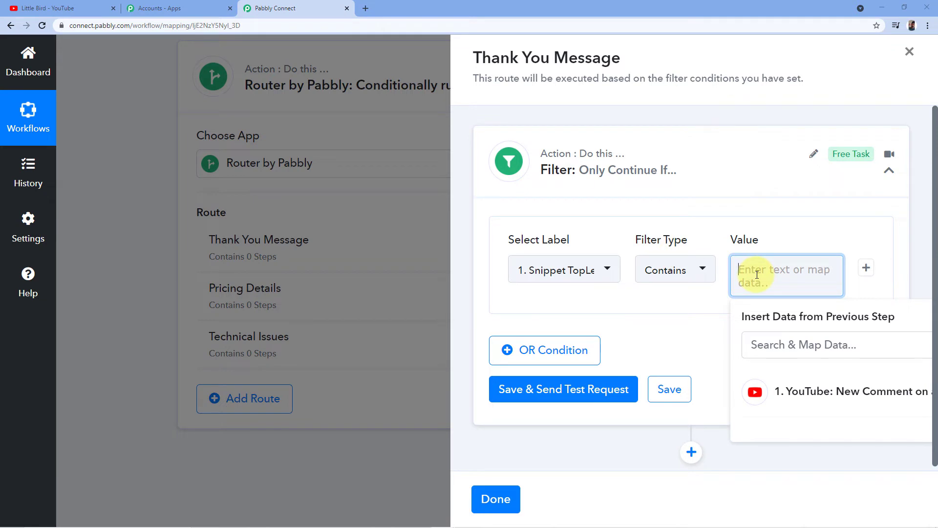
text(Thank You)
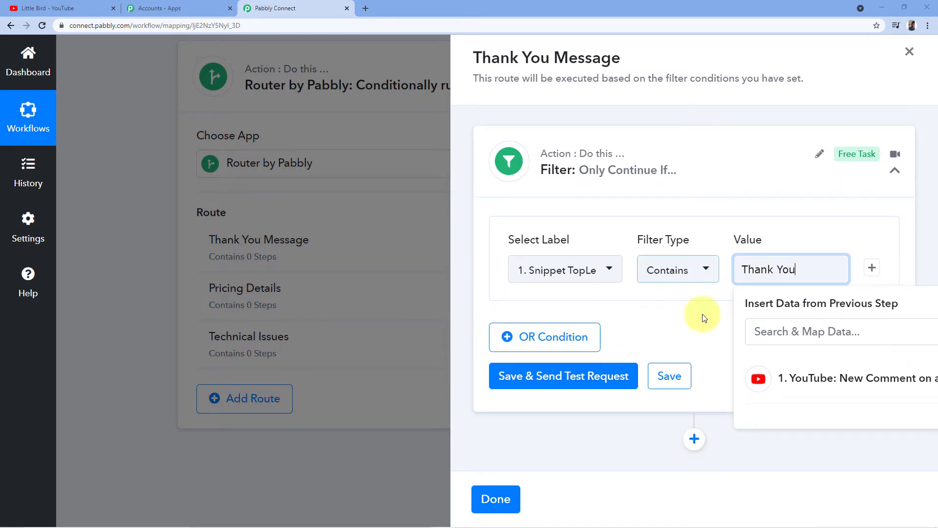
Add an OR condition to the filter for top-level comment display text that contains "nice video"
click(547, 342)
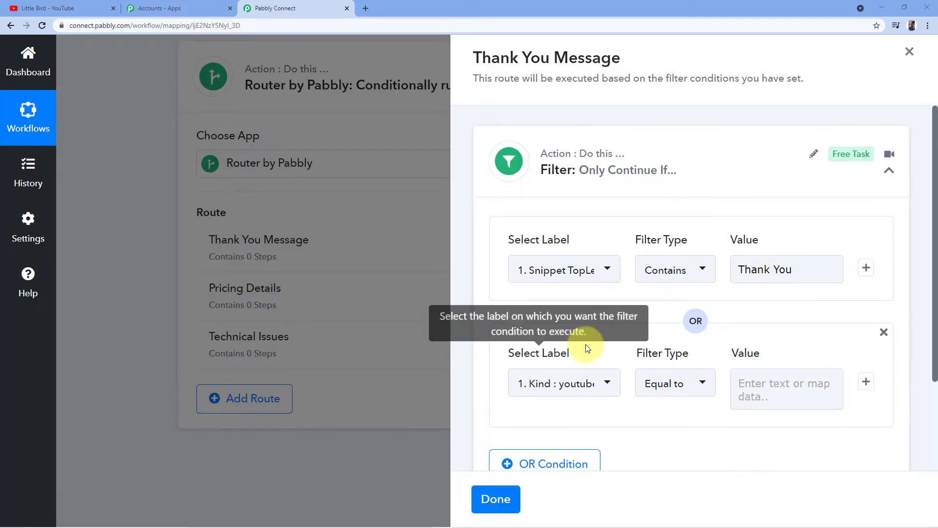
scroll(577, 342, down, 1)
click(615, 332)
click(634, 287)
scroll(634, 332, down, 3)
scroll(634, 337, down, 5)
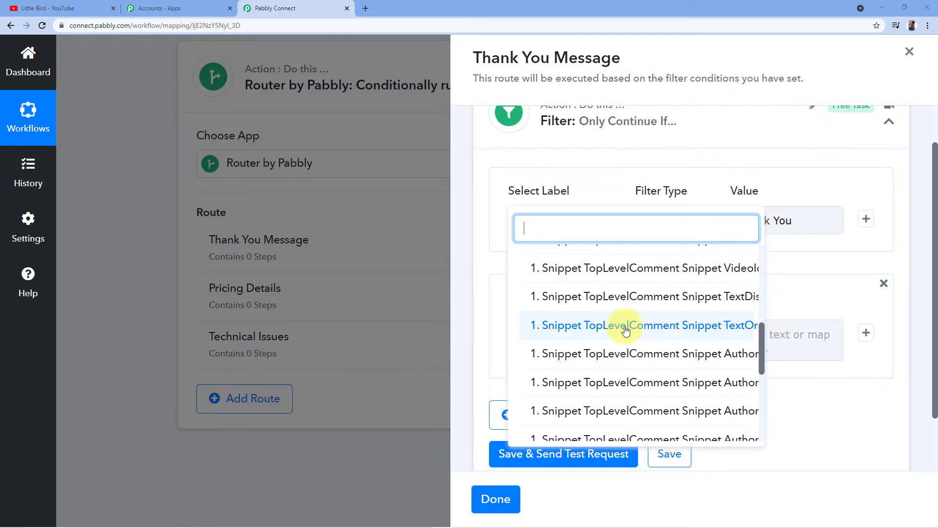
click(623, 296)
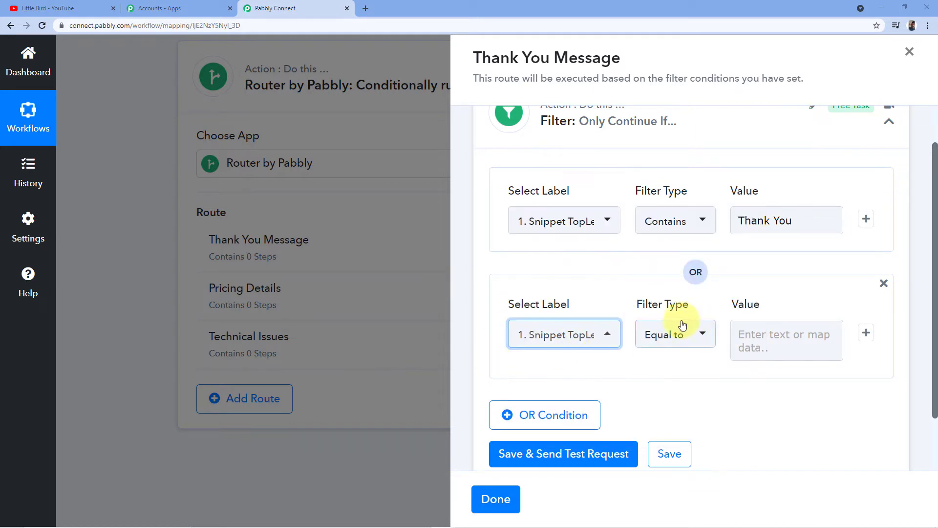
click(704, 335)
click(686, 328)
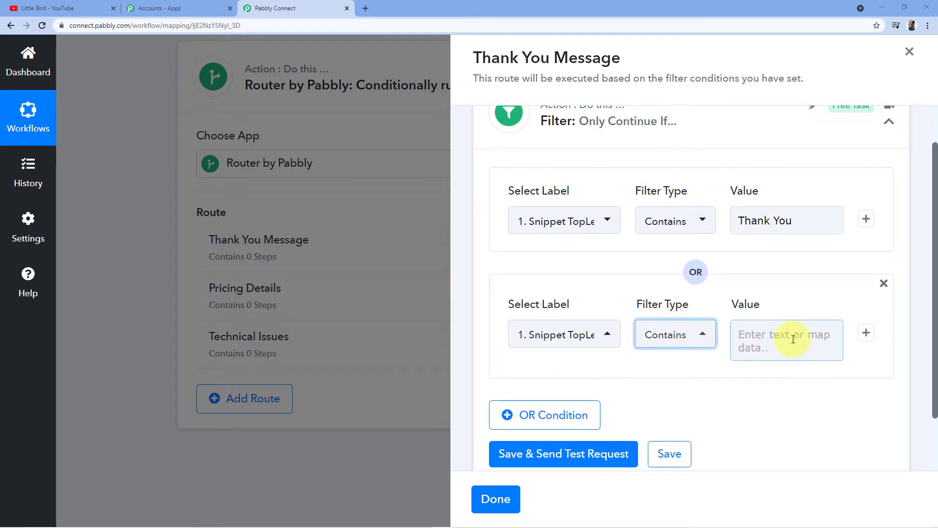
click(792, 339)
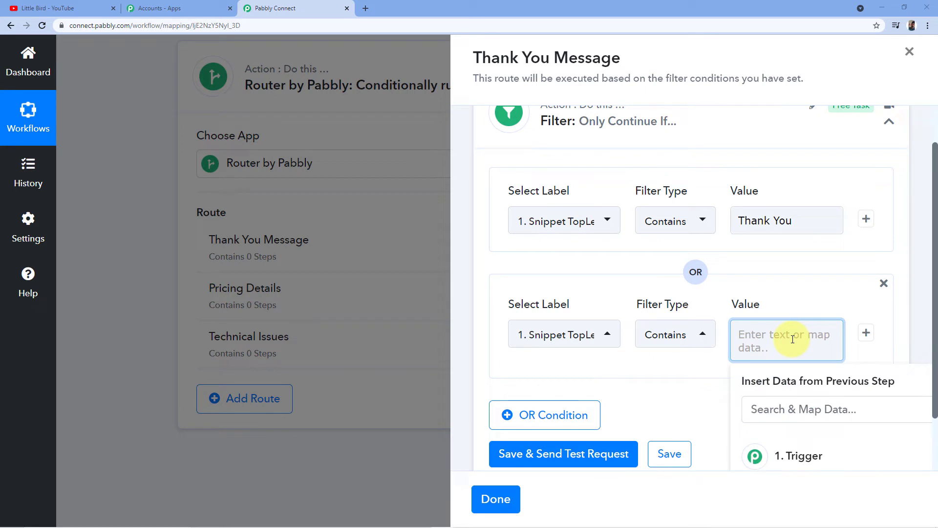
text(n)
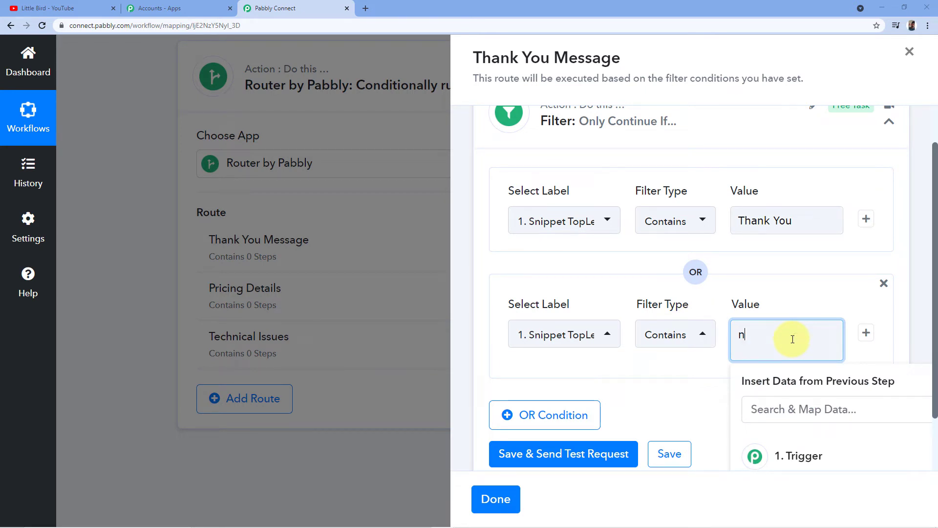
text(ice video)
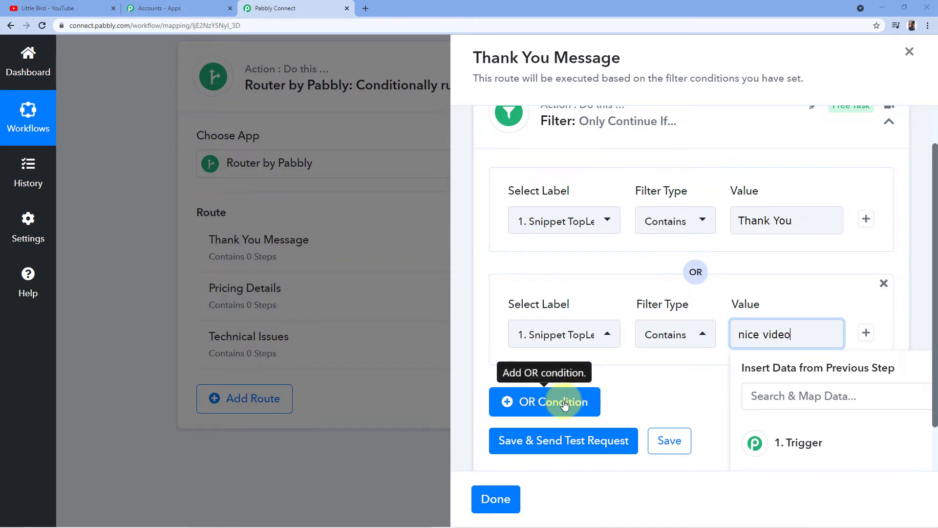
Add another OR condition for top-level comment display text that contains "helpful"
click(564, 403)
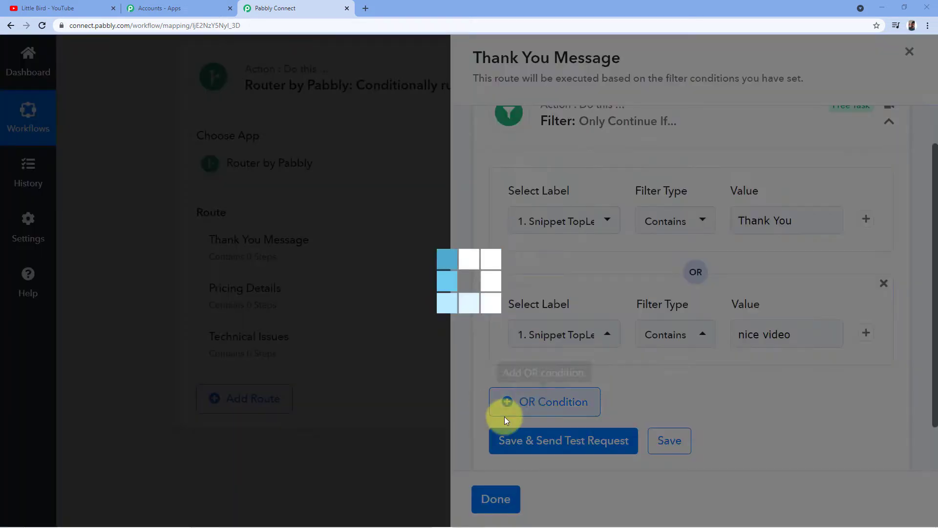
scroll(597, 365, down, 2)
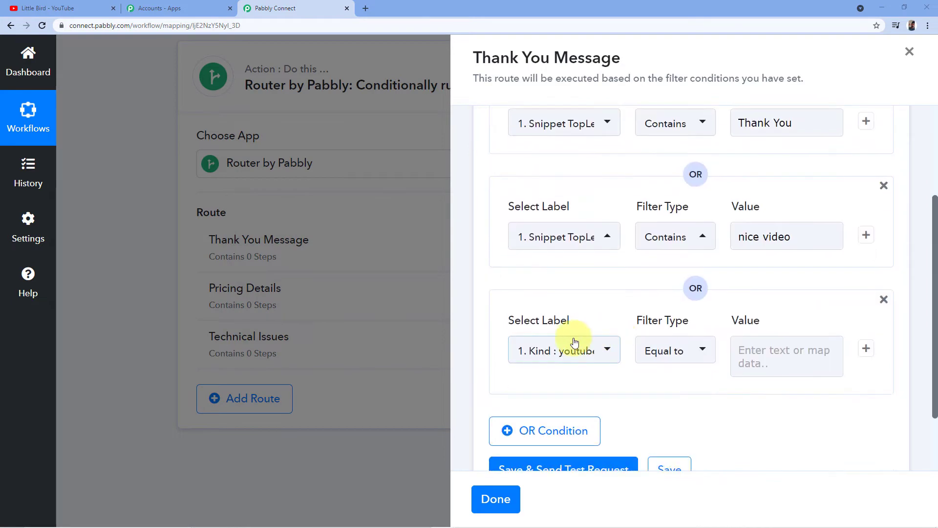
click(581, 359)
click(570, 278)
scroll(604, 344, down, 2)
scroll(613, 342, down, 3)
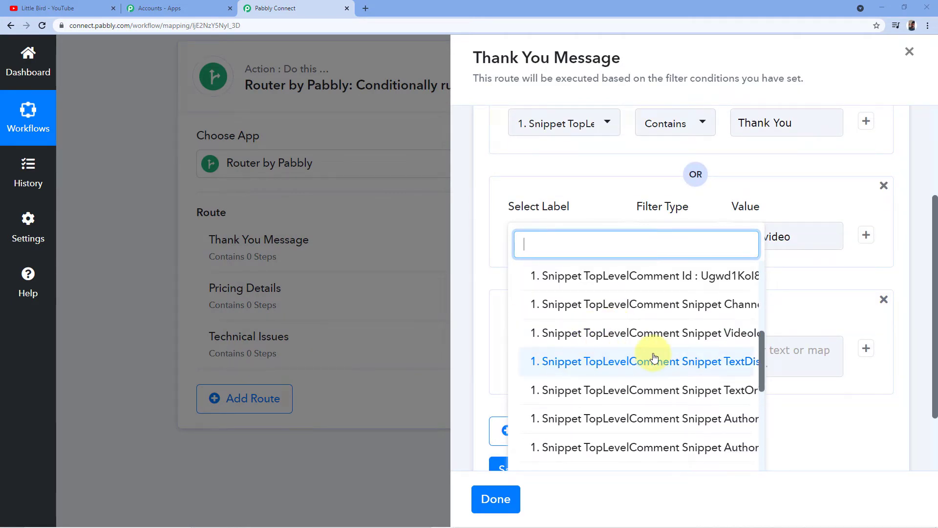
click(655, 361)
click(660, 351)
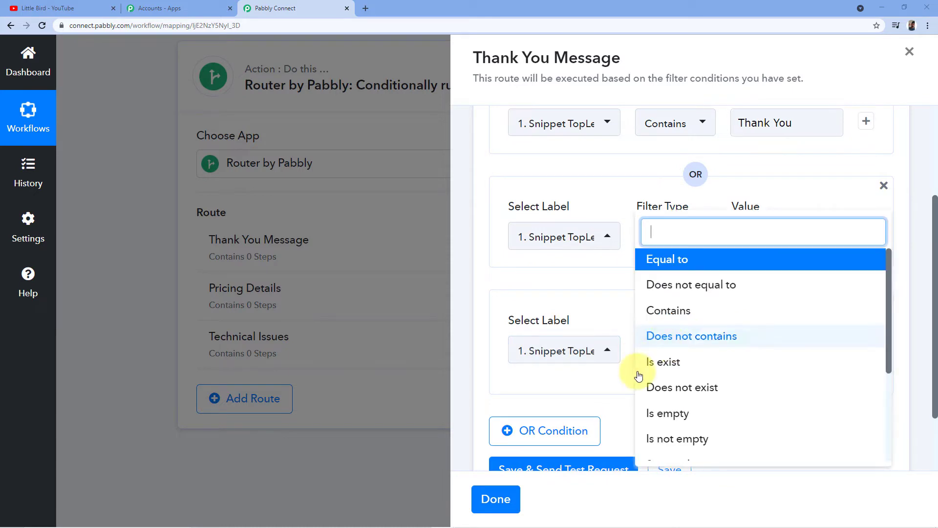
click(684, 323)
click(765, 348)
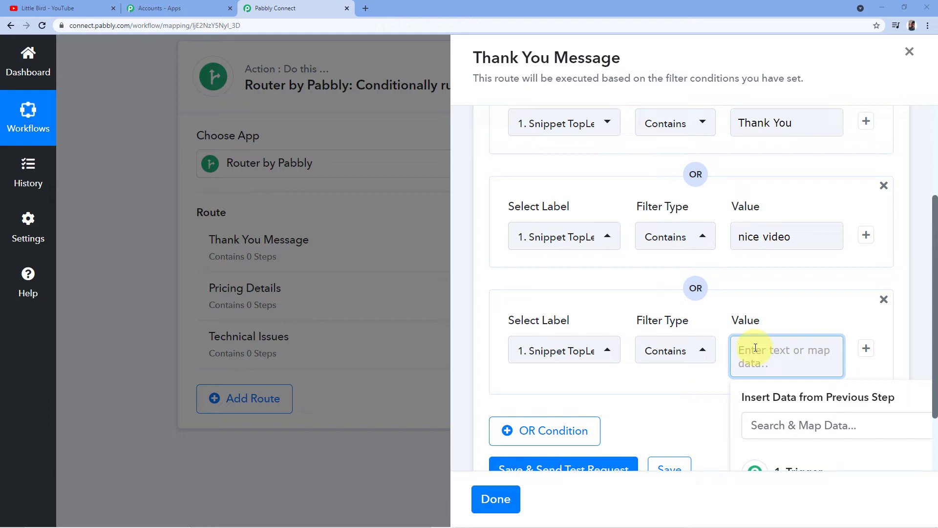
text(helpful)
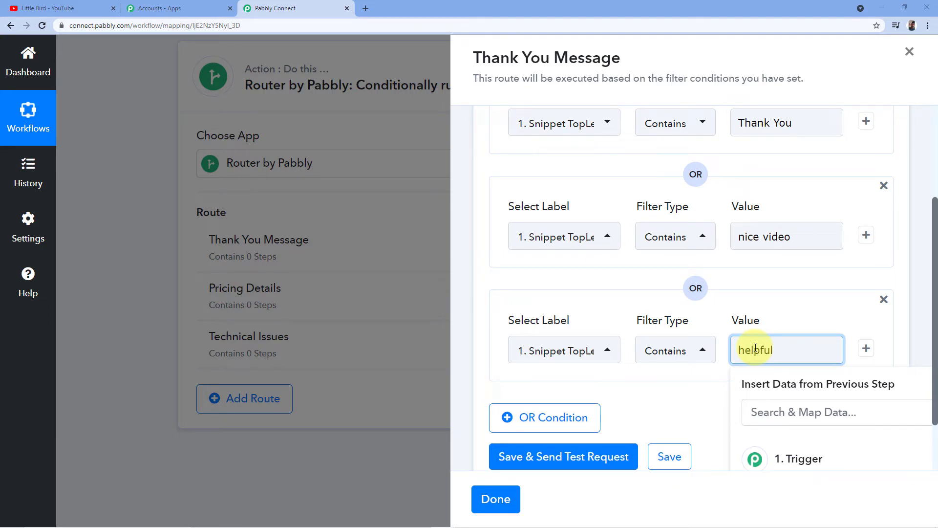
click(675, 410)
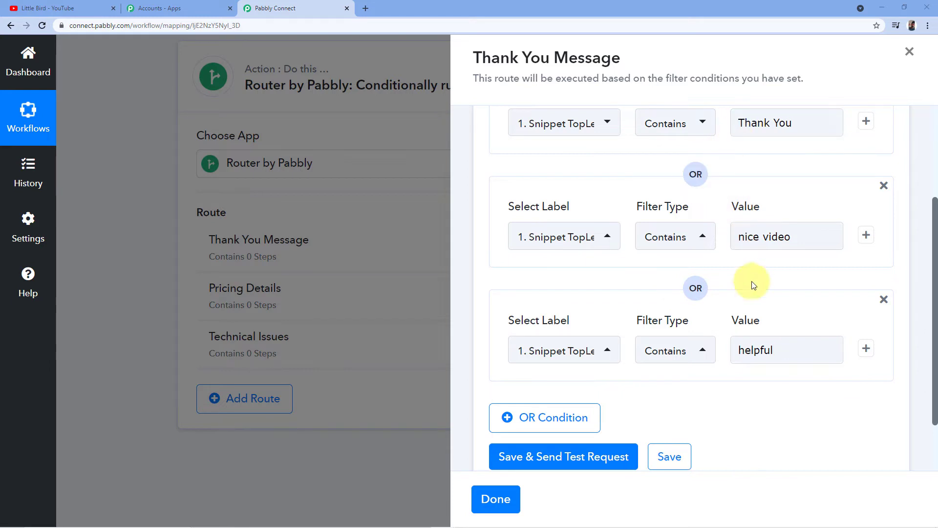
Review the labels, filter types and values of all OR conditions in the Thank You Message filter
scroll(762, 303, up, 3)
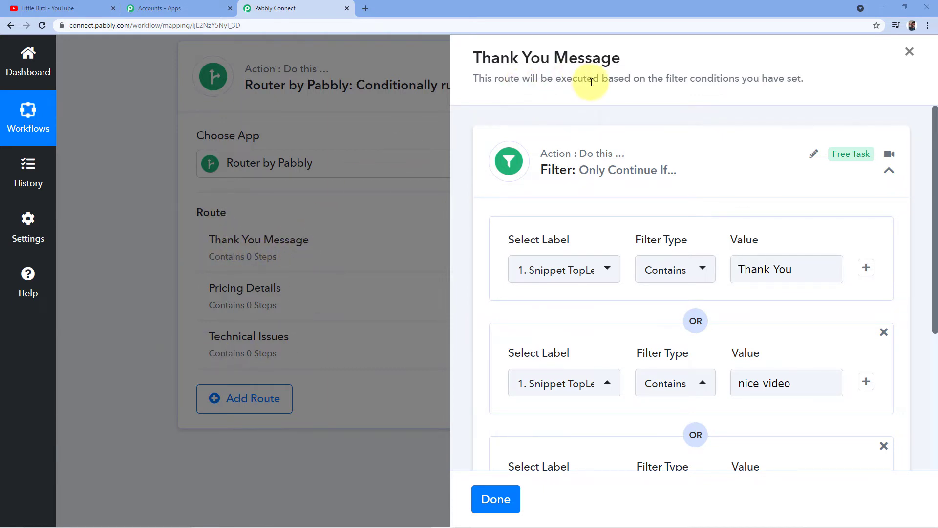
scroll(659, 153, down, 1)
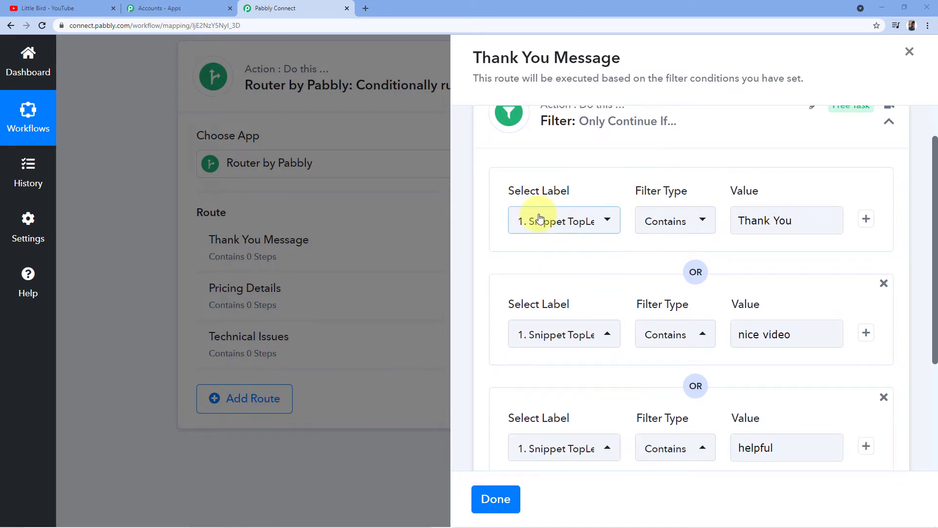
scroll(540, 220, down, 1)
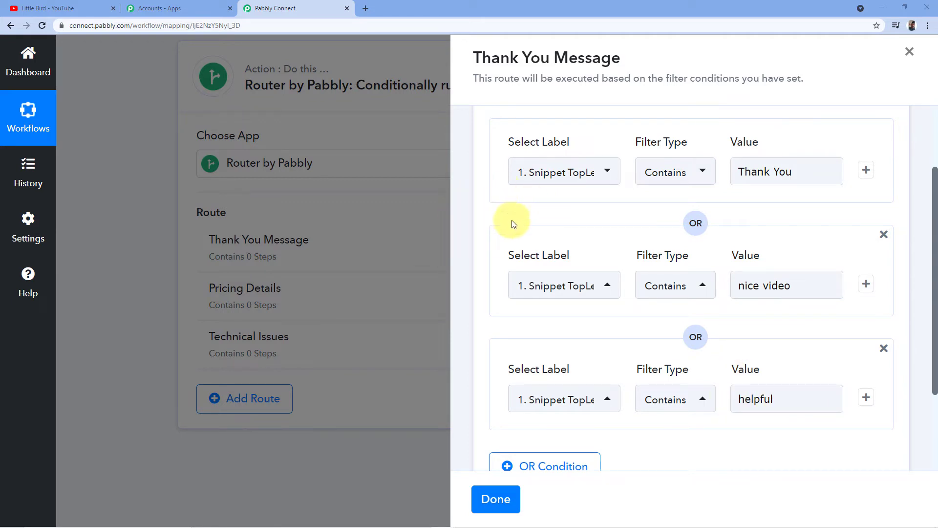
scroll(559, 130, down, 1)
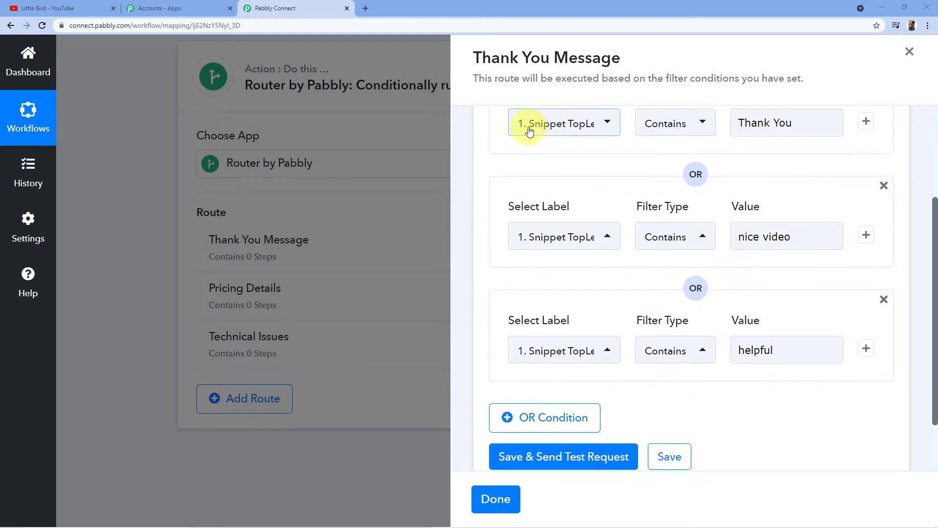
scroll(561, 256, up, 2)
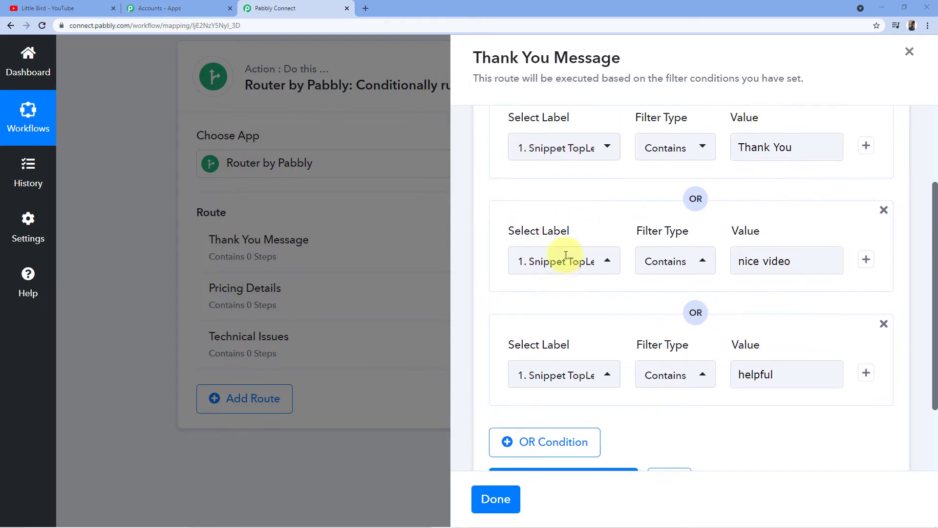
scroll(489, 237, down, 2)
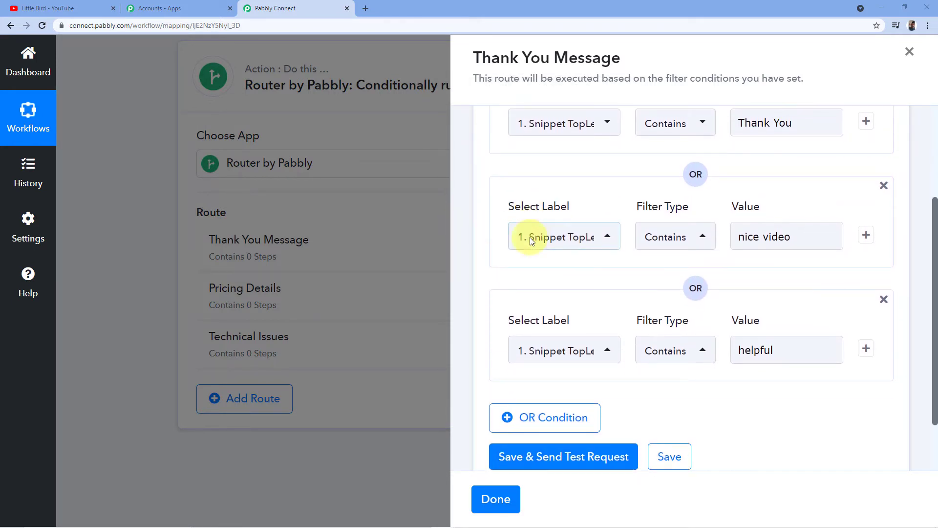
scroll(784, 257, down, 1)
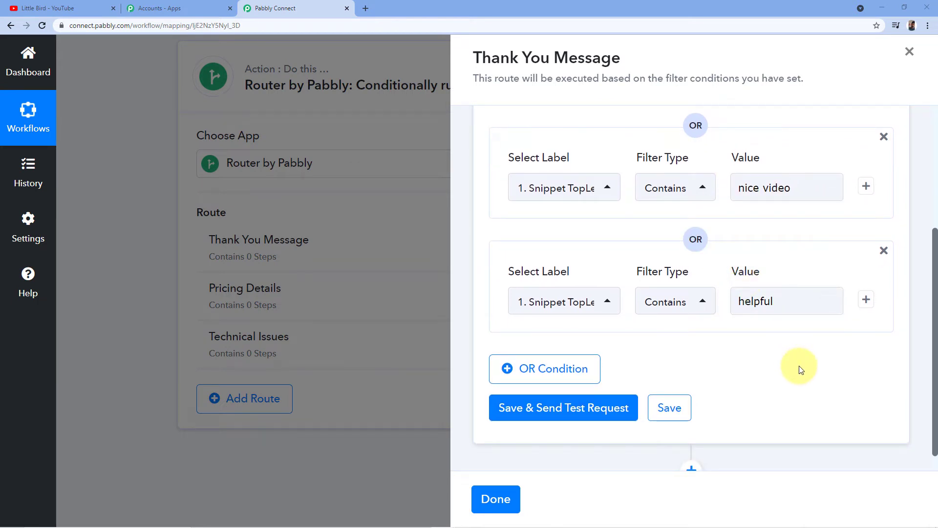
scroll(799, 366, down, 1)
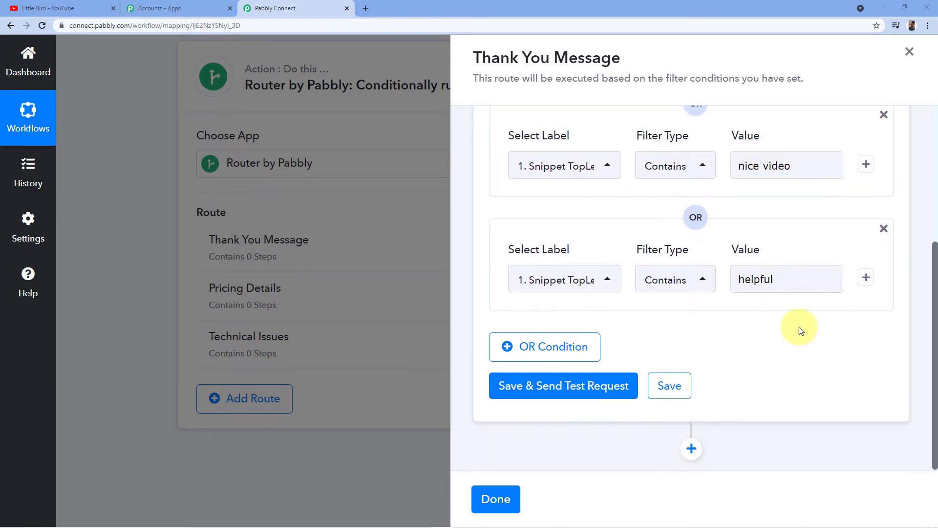
scroll(733, 366, up, 3)
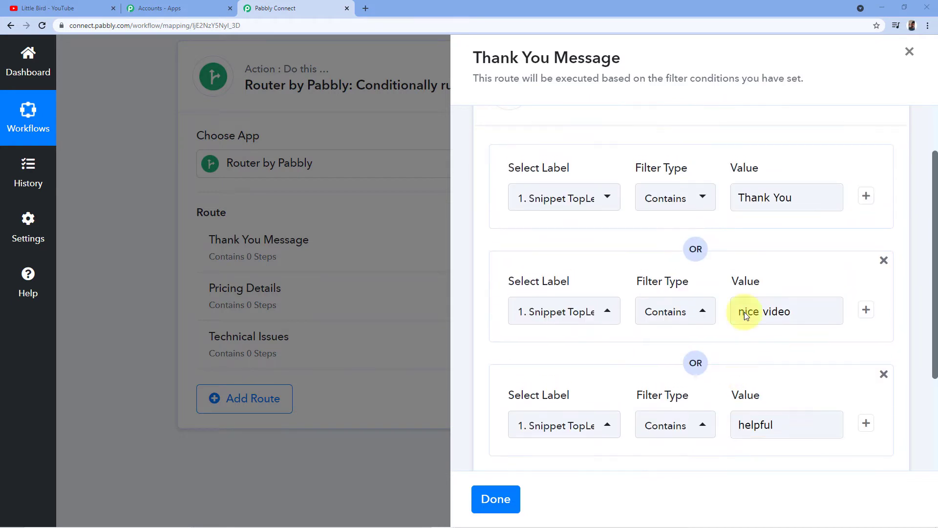
scroll(676, 348, down, 3)
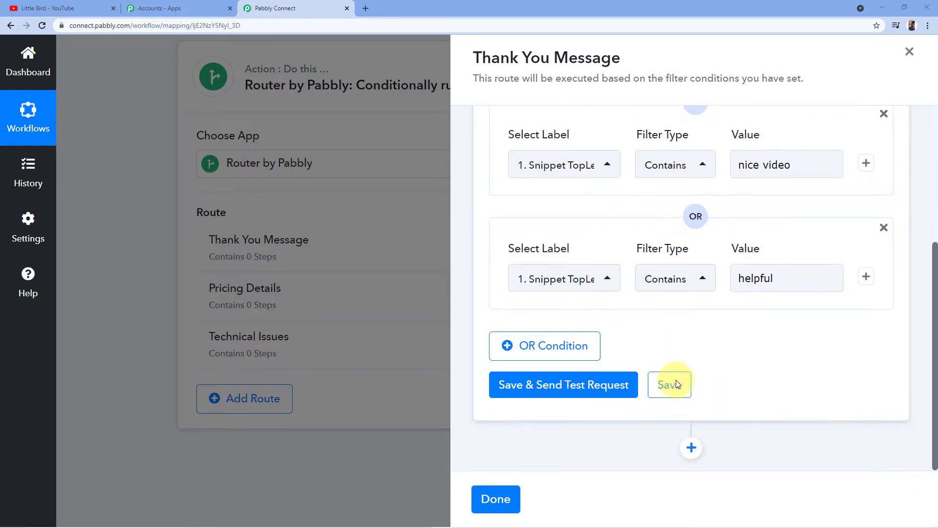
Save the Thank You Message filter conditions and send a test request to check the response
click(692, 448)
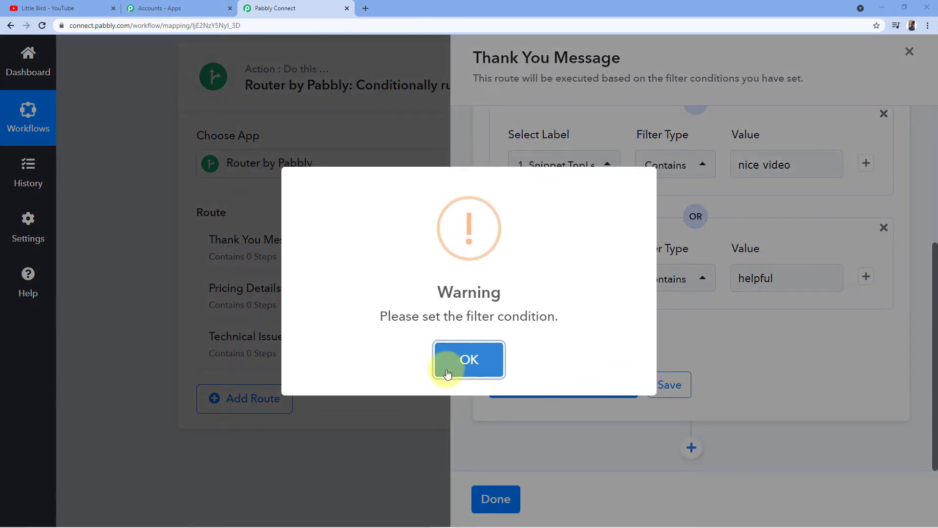
click(470, 362)
scroll(735, 264, up, 3)
scroll(733, 244, down, 3)
click(566, 387)
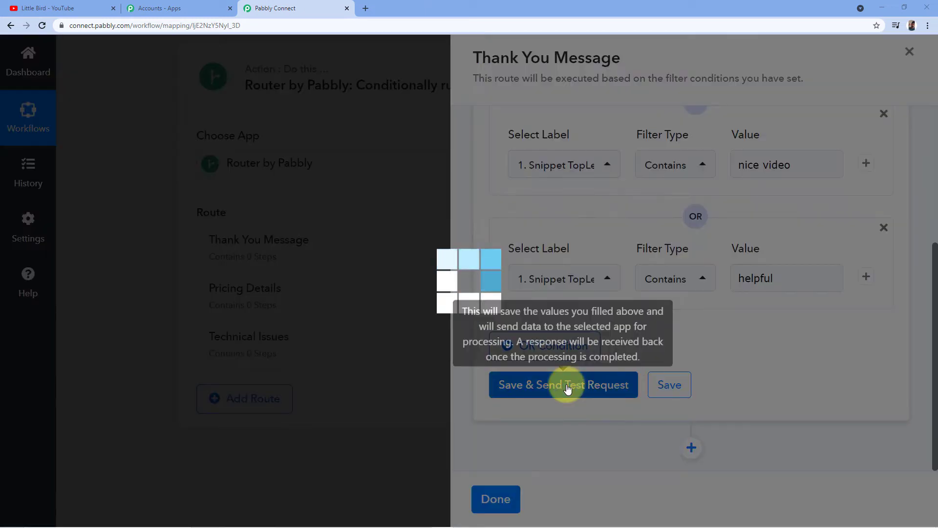
scroll(756, 357, down, 3)
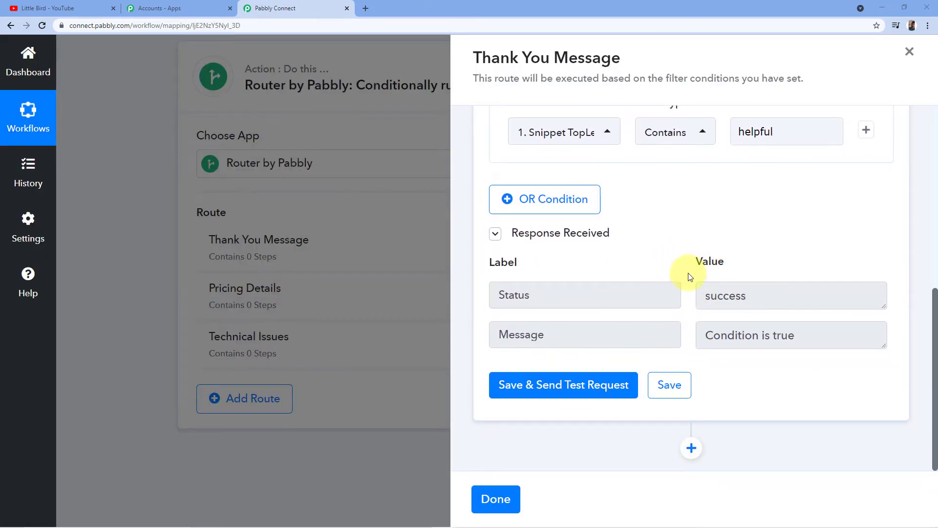
Compare the Thank You Message filter's test response and OR conditions with the comment posted on the YouTube video
drag(706, 337, 802, 336)
click(782, 272)
scroll(702, 259, up, 1)
scroll(702, 260, up, 2)
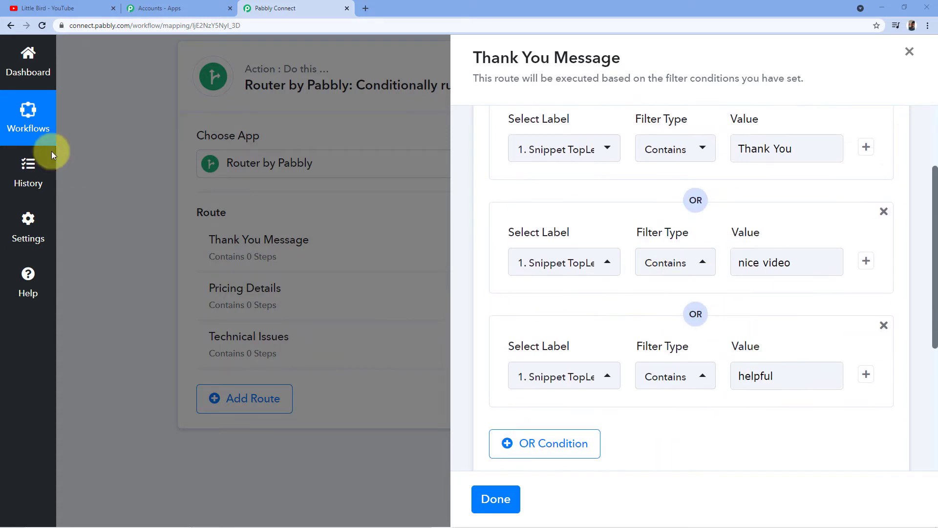
click(59, 9)
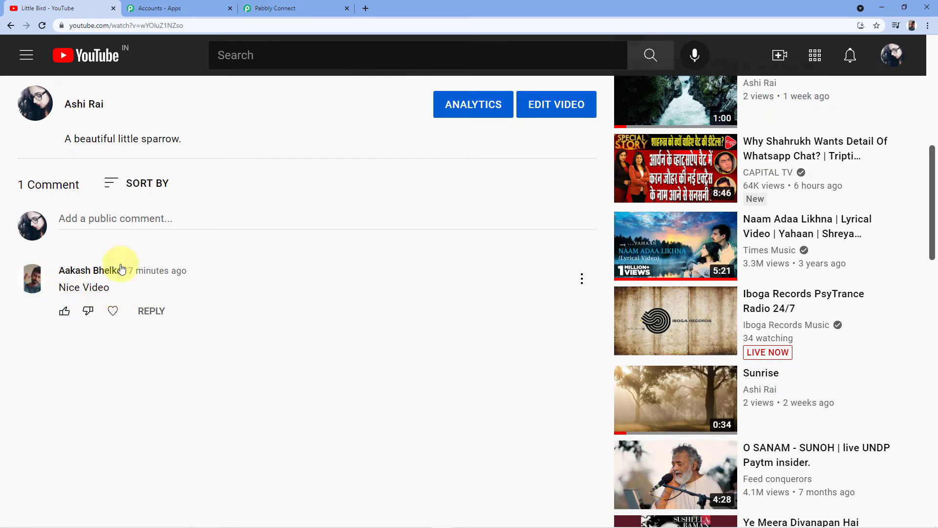
click(292, 8)
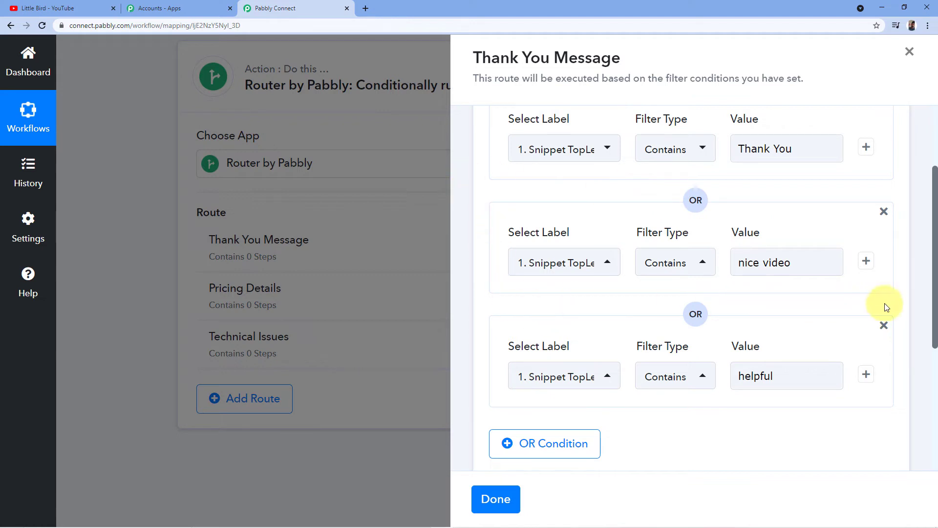
scroll(898, 301, down, 1)
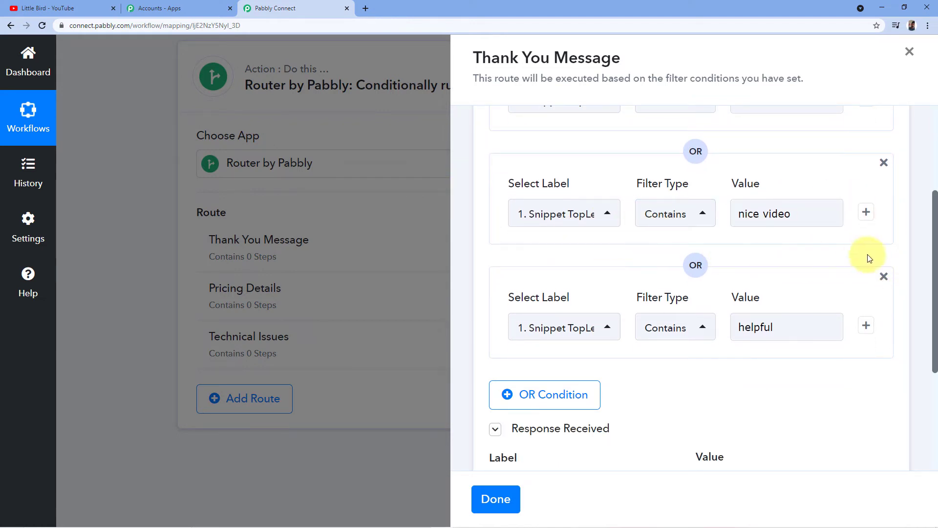
scroll(900, 262, down, 4)
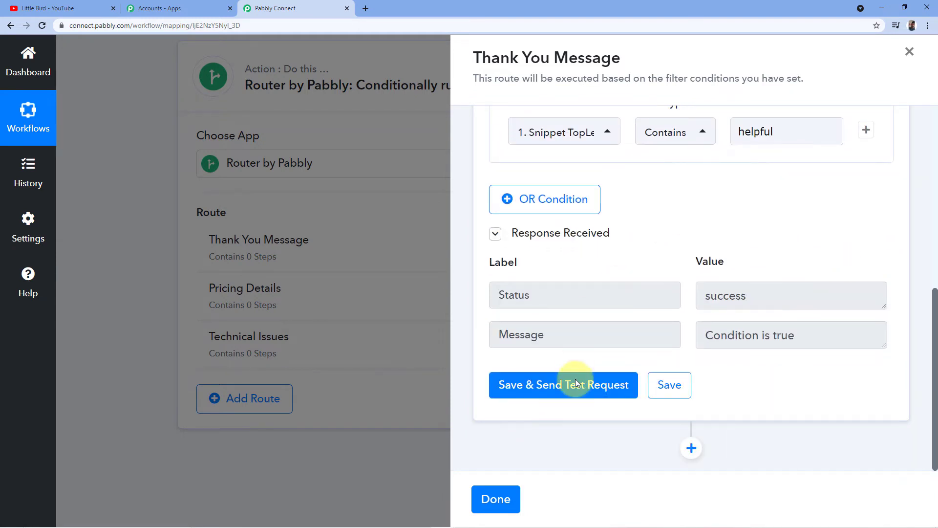
Add a YouTube action with the Reply to Comment event after the filter and connect it through the existing connection YouTube #30
click(695, 449)
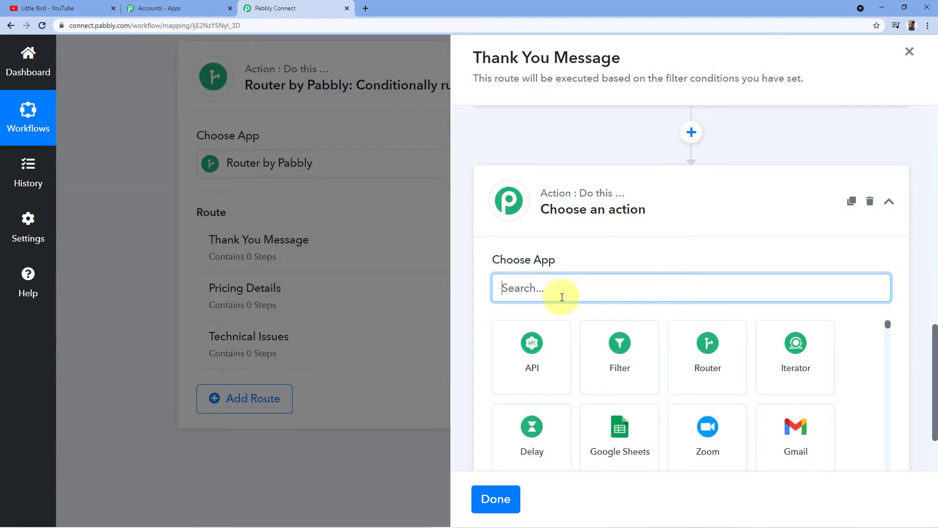
text(YouTube)
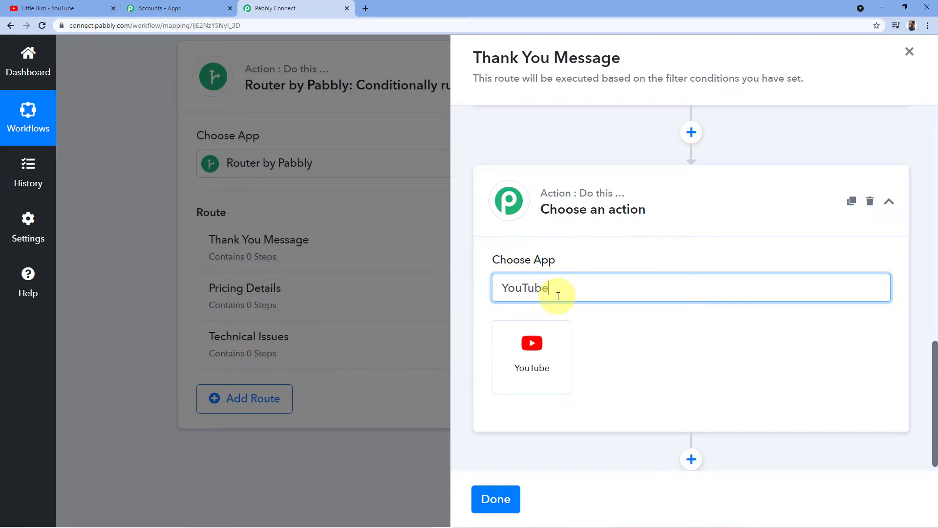
click(503, 357)
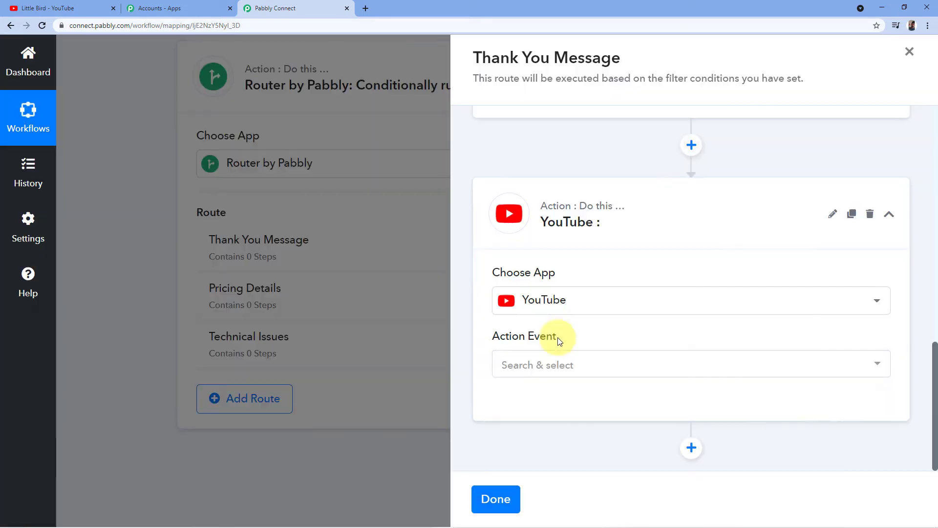
click(578, 371)
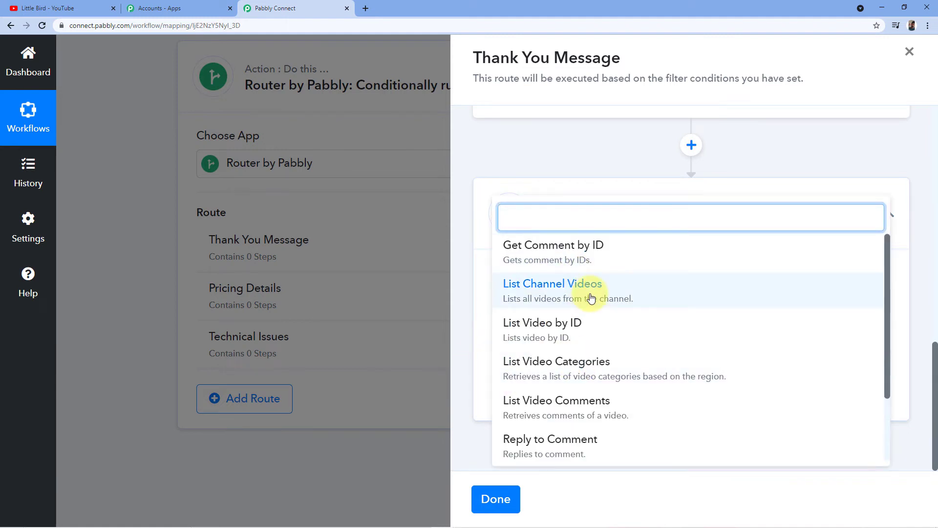
scroll(591, 298, down, 2)
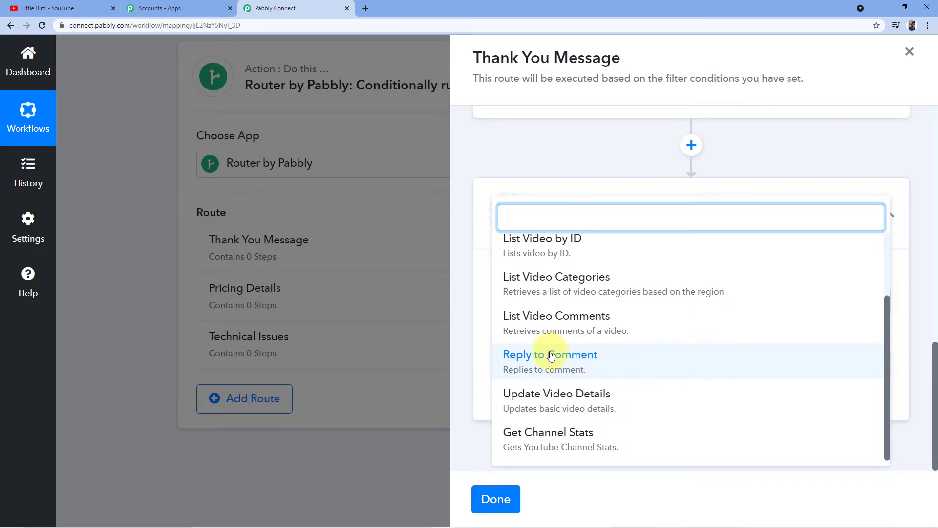
click(551, 366)
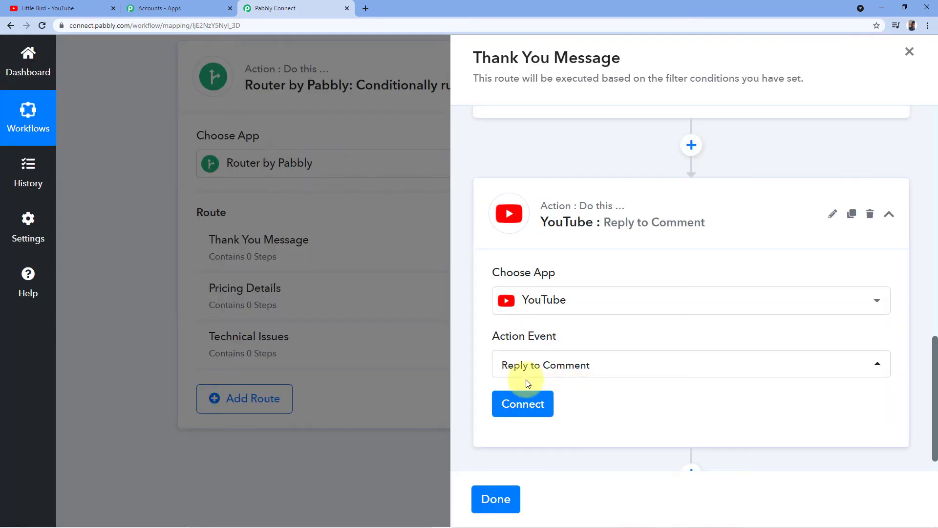
click(521, 409)
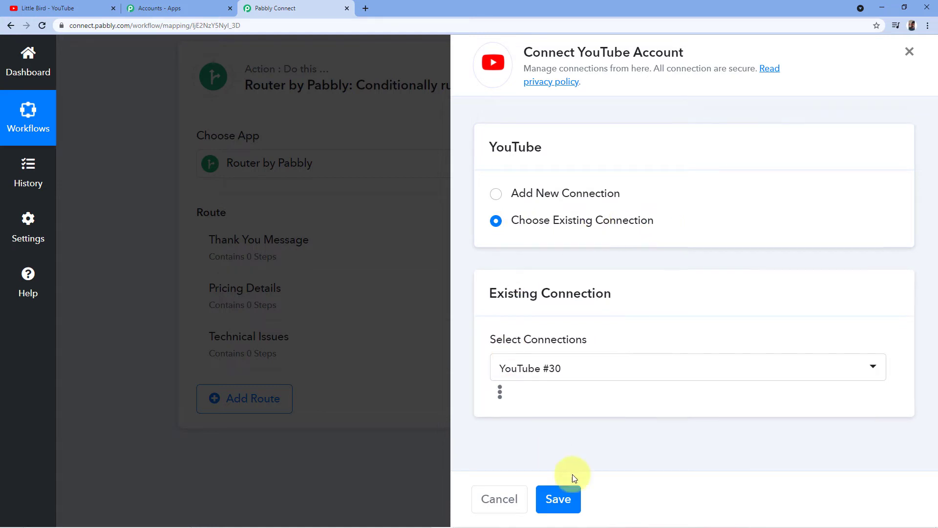
click(558, 500)
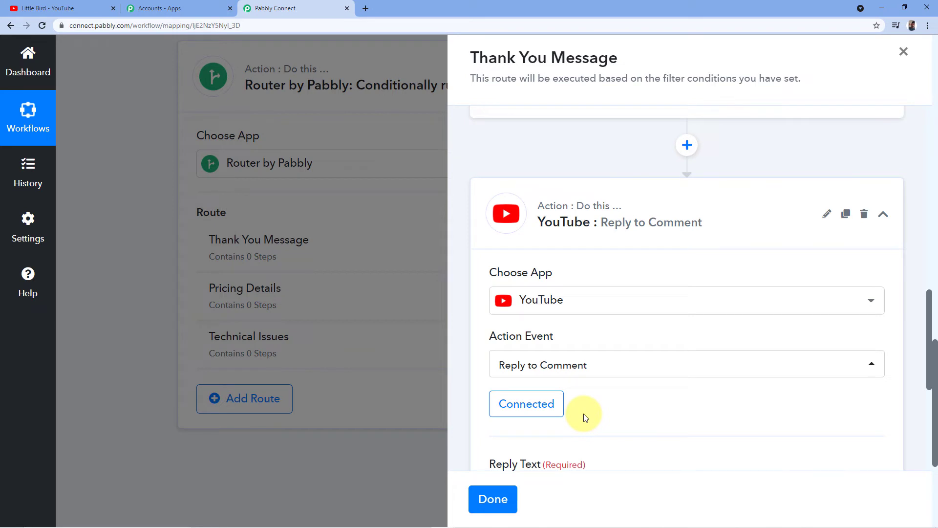
Review the Reply to Comment action's required fields and the filter conditions that precede it in the Thank You Message route
scroll(632, 283, down, 4)
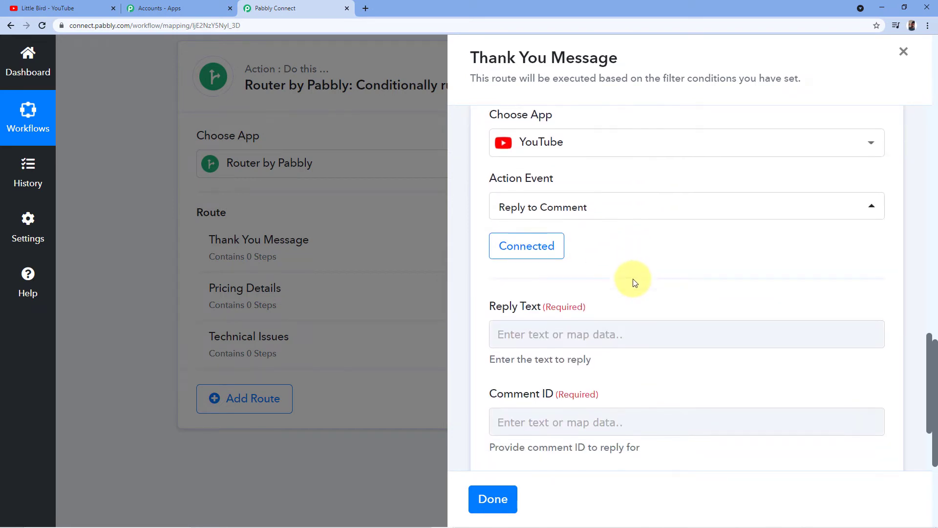
scroll(624, 248, down, 1)
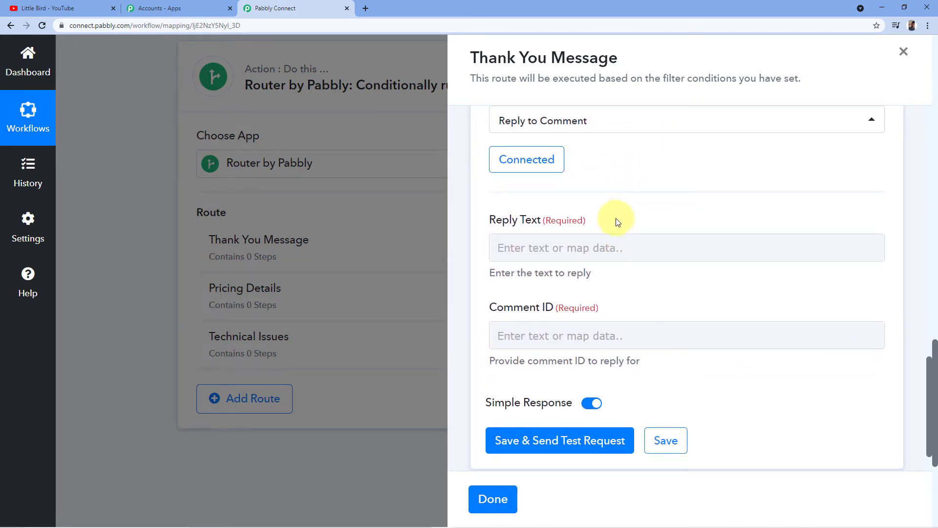
scroll(628, 210, up, 4)
scroll(600, 227, down, 3)
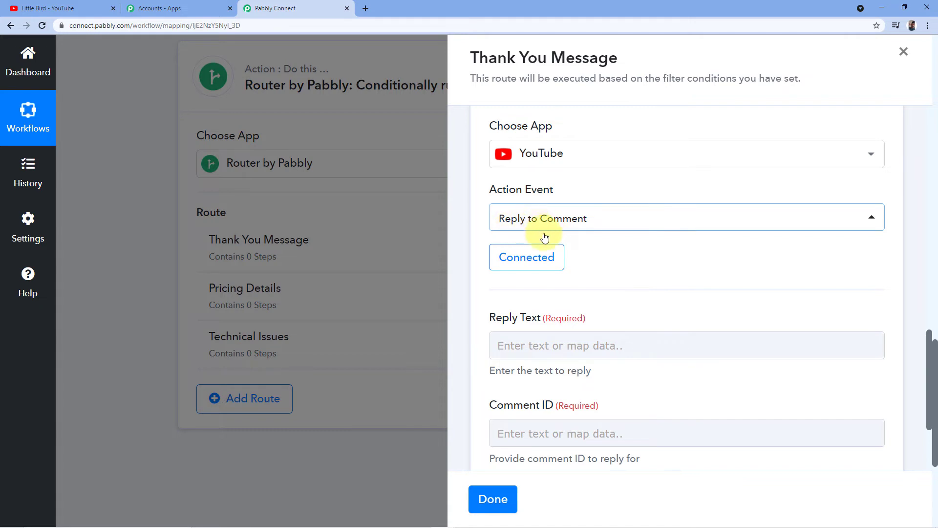
scroll(600, 256, down, 1)
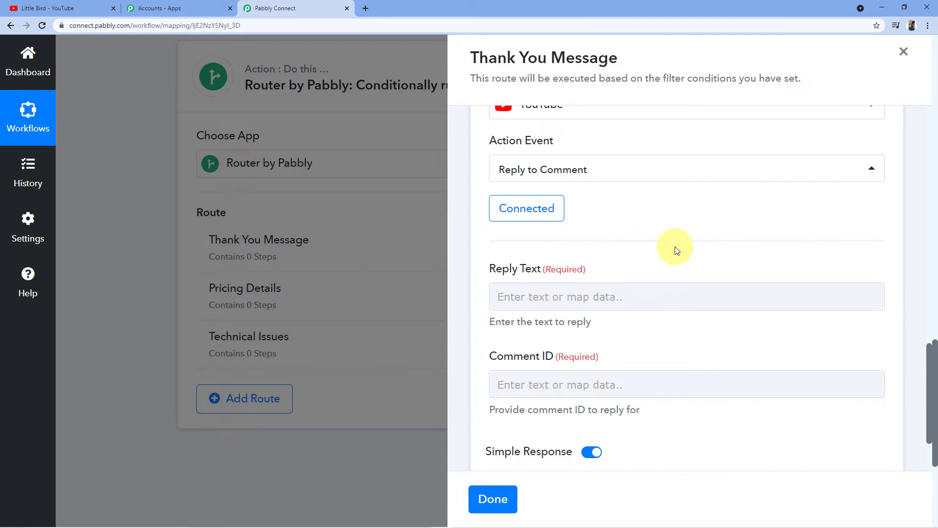
scroll(648, 247, up, 10)
scroll(684, 205, up, 2)
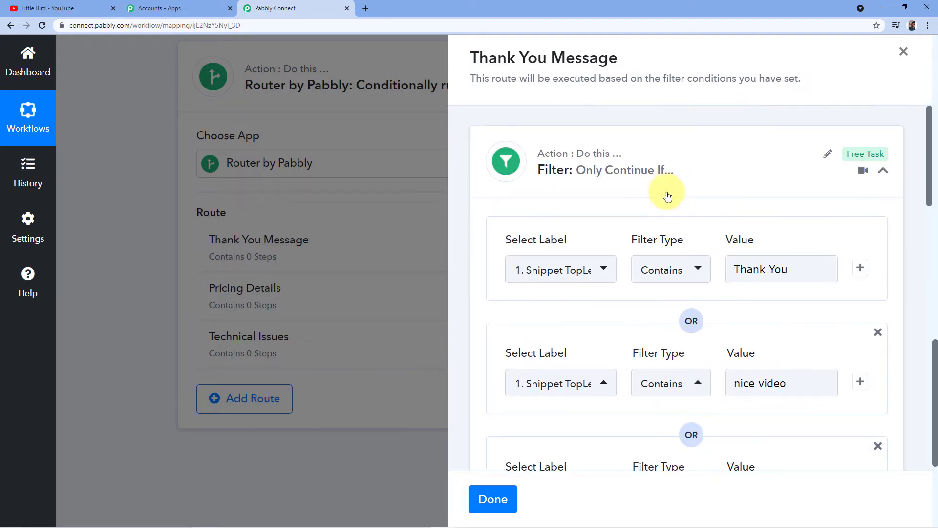
scroll(708, 193, down, 2)
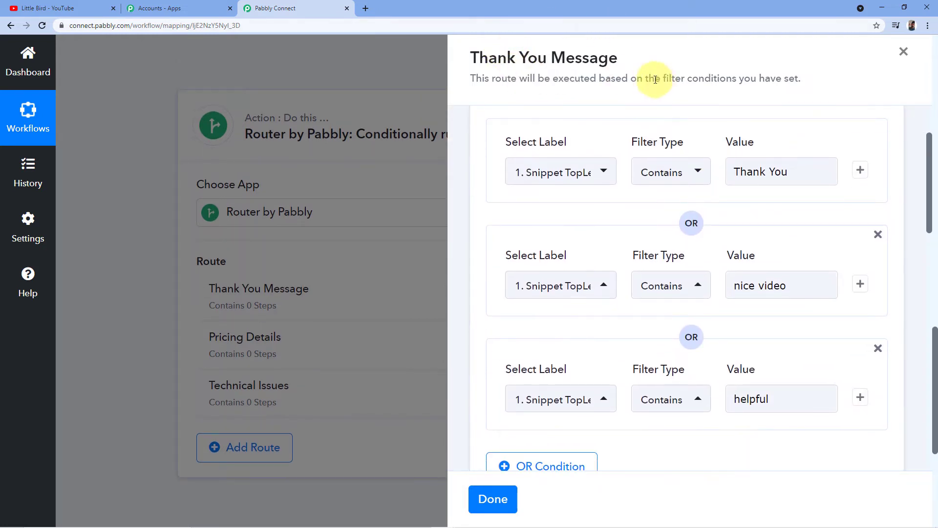
scroll(746, 150, down, 1)
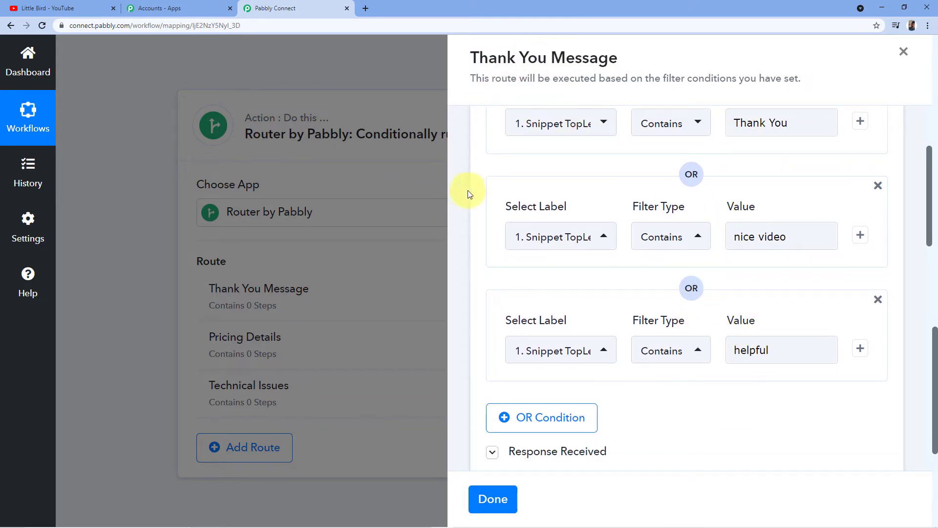
scroll(475, 198, down, 7)
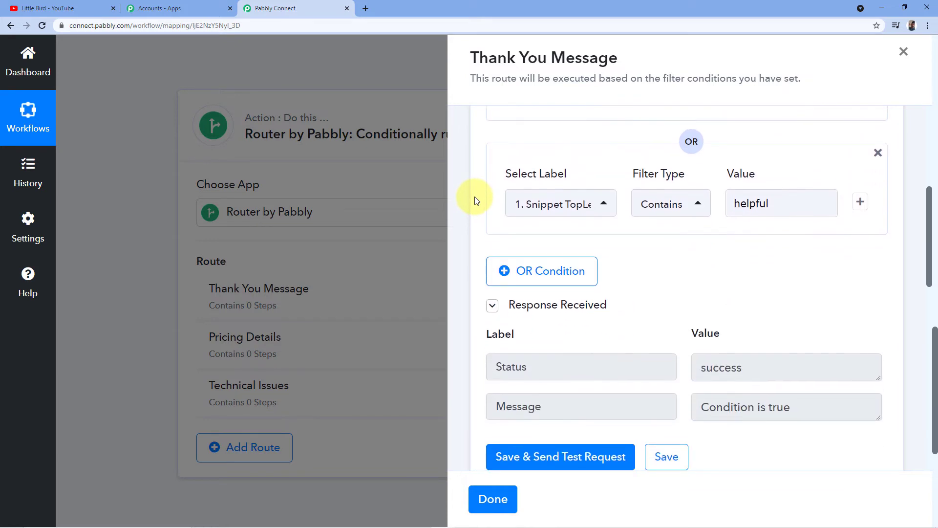
scroll(474, 198, down, 6)
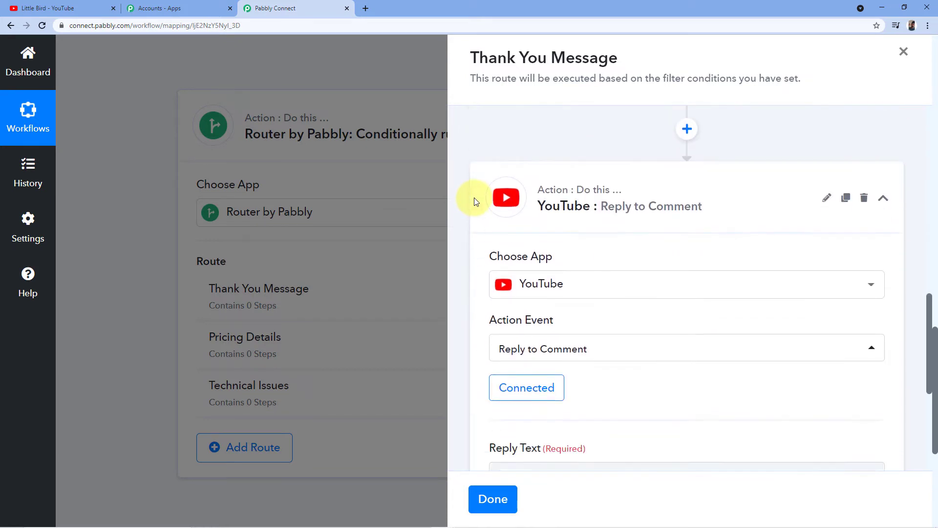
Start the reply text with "Hello" followed by the mapped top-level comment AuthorDisplayName from the new-comment trigger
click(532, 194)
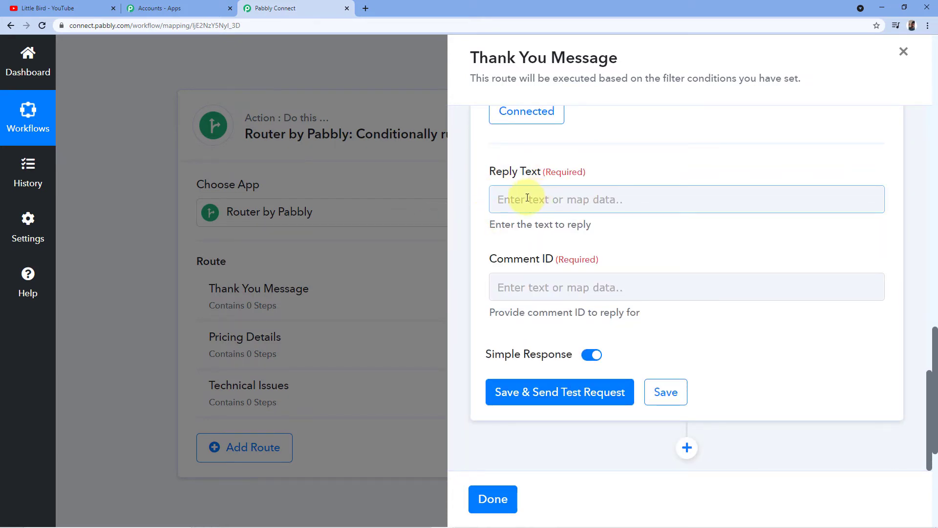
click(522, 201)
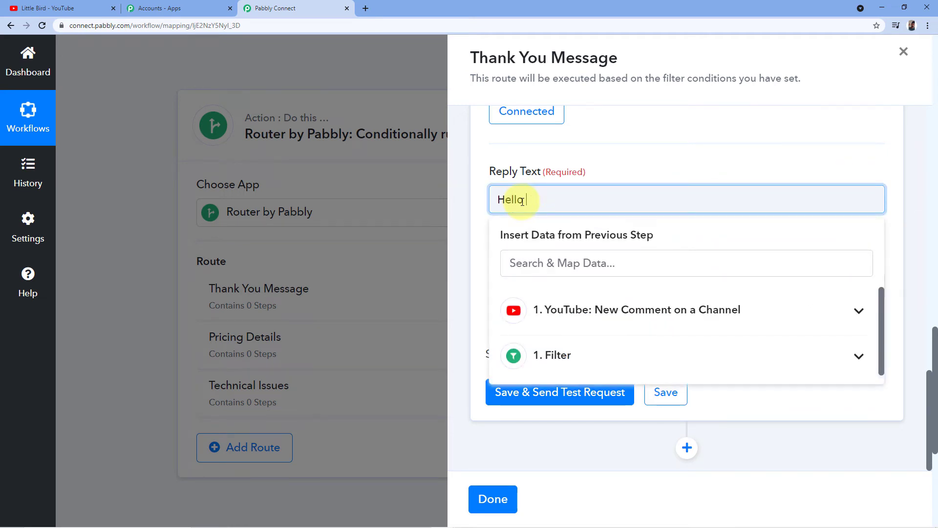
click(600, 315)
scroll(649, 347, down, 1)
scroll(634, 354, down, 10)
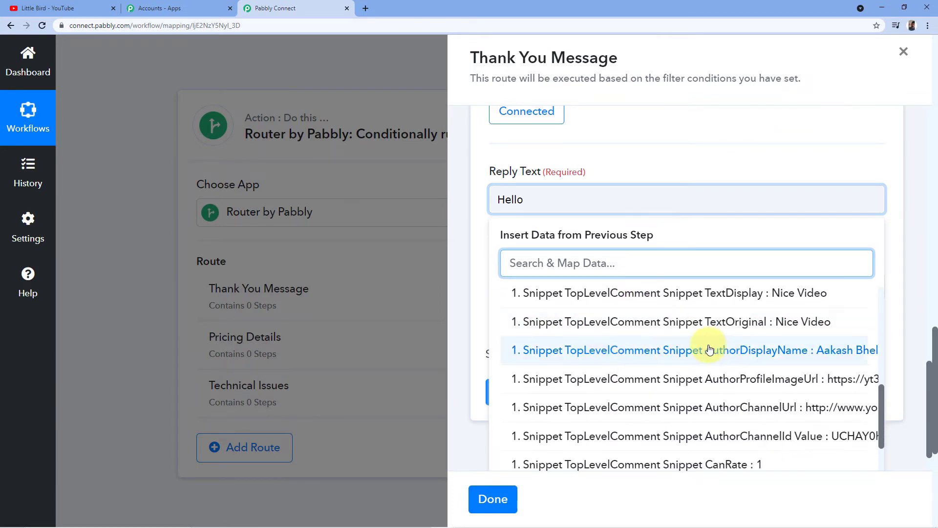
click(815, 356)
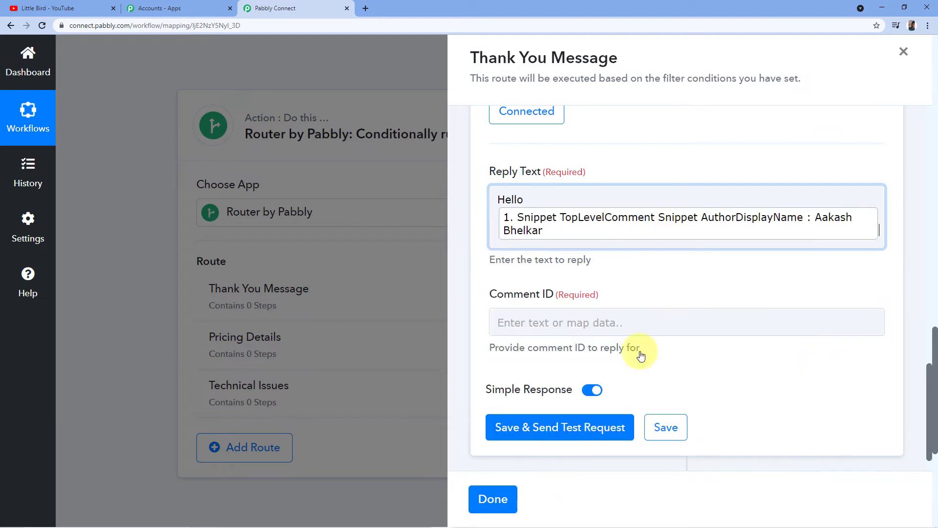
Continue the reply text with a comma and the lines "Gald you liked the video," and "Thankx for watching"
click(657, 238)
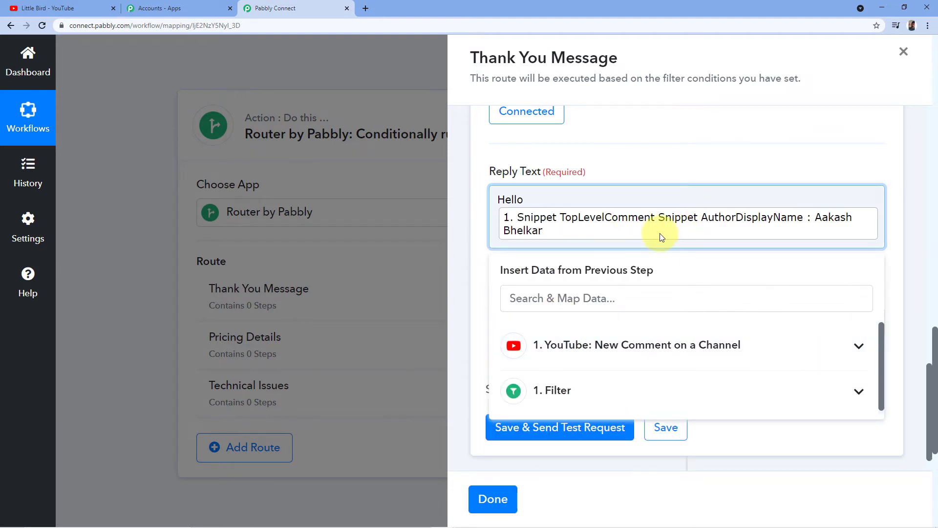
text(,)
key(Return)
click(533, 261)
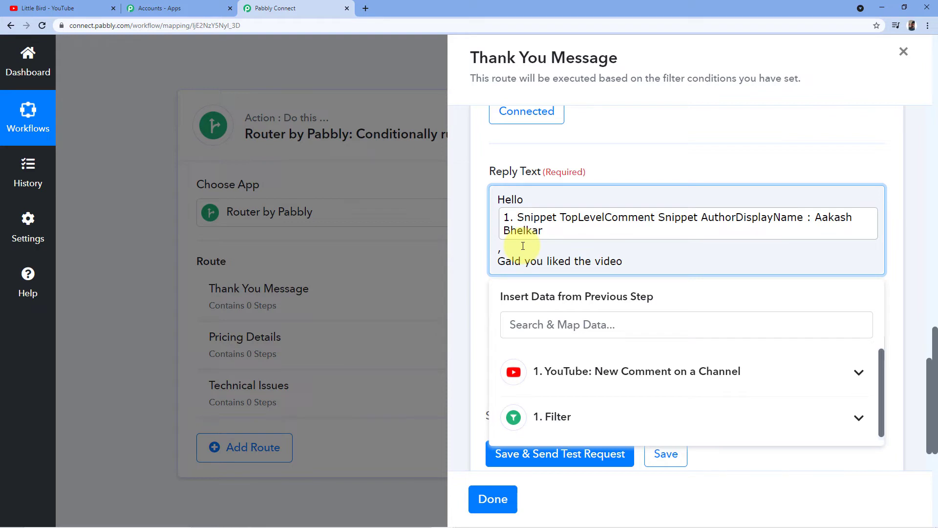
key(Return)
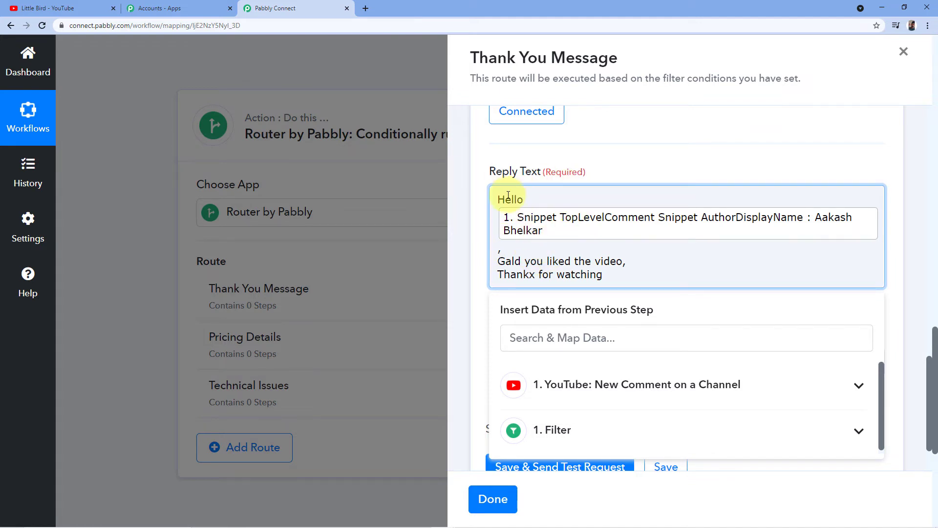
Delete the line break, comma and mapped author name between "Hello" and "Gald you liked the video," in the reply text
click(498, 261)
key(BackSpace)
key(BackSpace)
key(BackSpace)
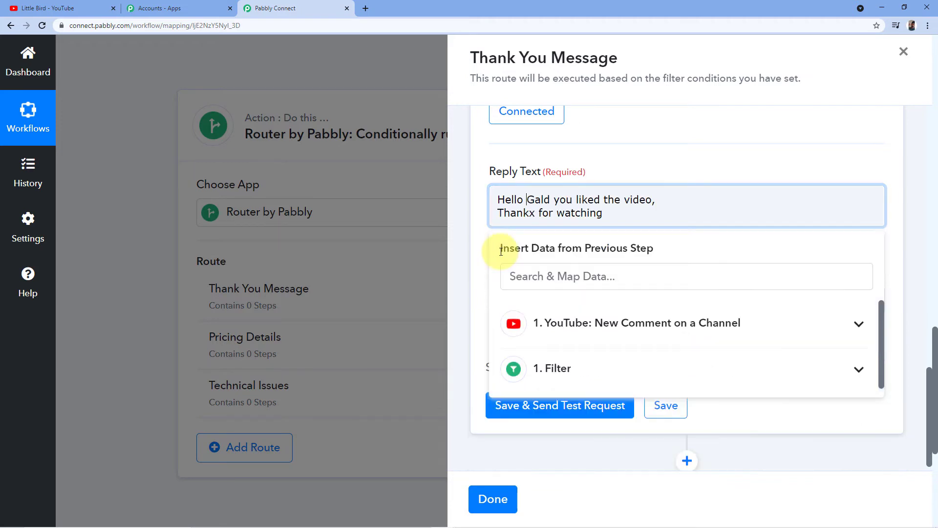
Map the top-level comment AuthorDisplayName again after "Hello" in the reply text and put a comma behind it
click(556, 329)
scroll(576, 364, down, 3)
scroll(605, 366, down, 5)
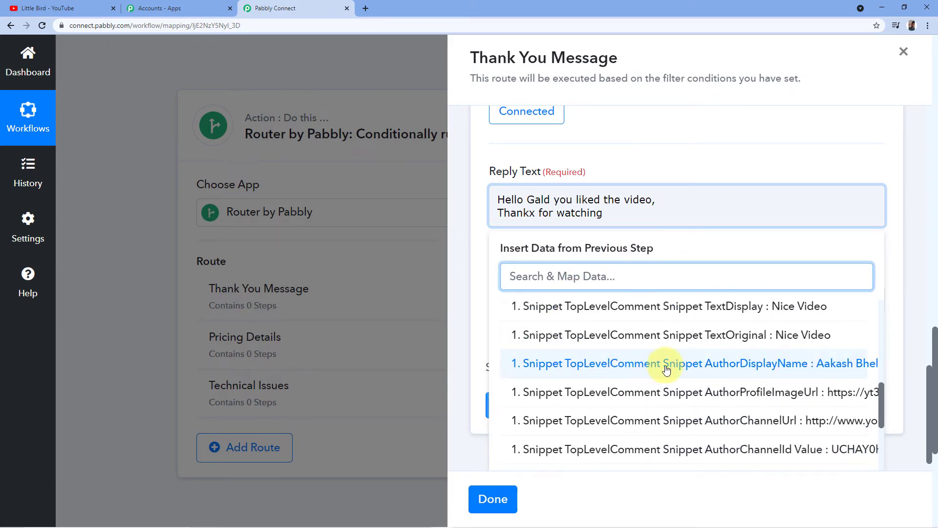
click(650, 363)
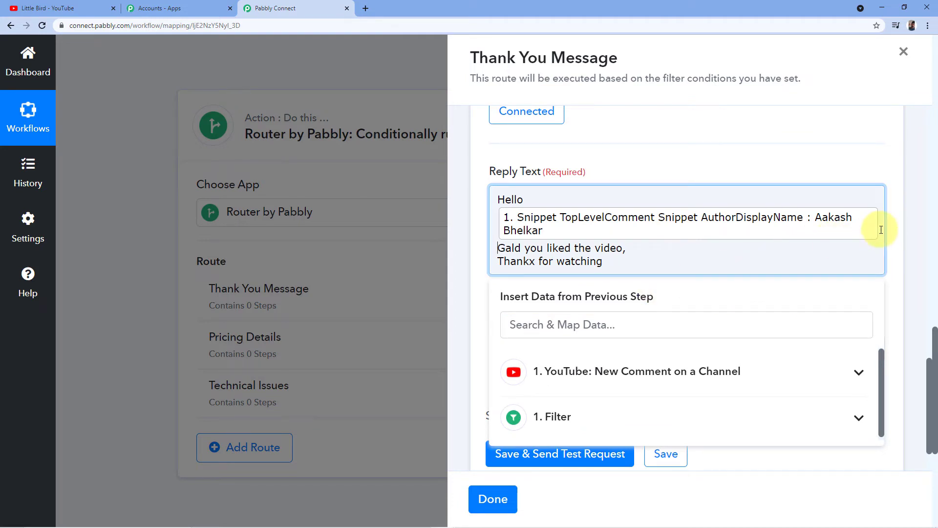
text(,)
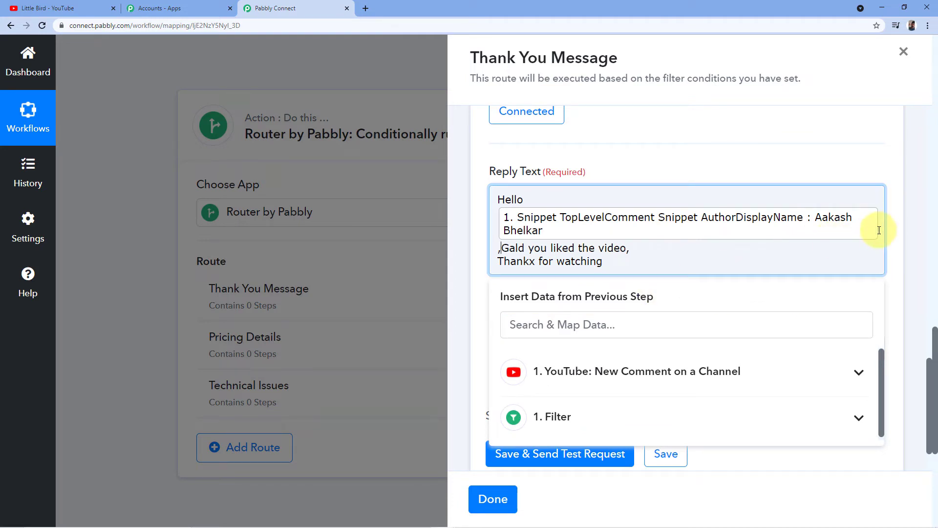
Review the Thank You Message route's filter conditions and the composed reply text of its Reply to Comment action
scroll(613, 203, up, 5)
scroll(529, 358, down, 3)
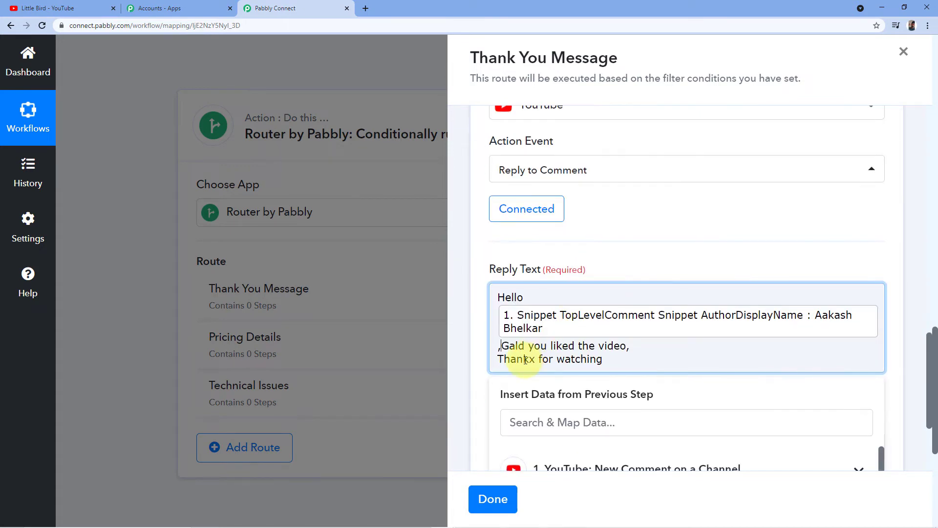
scroll(611, 234, up, 10)
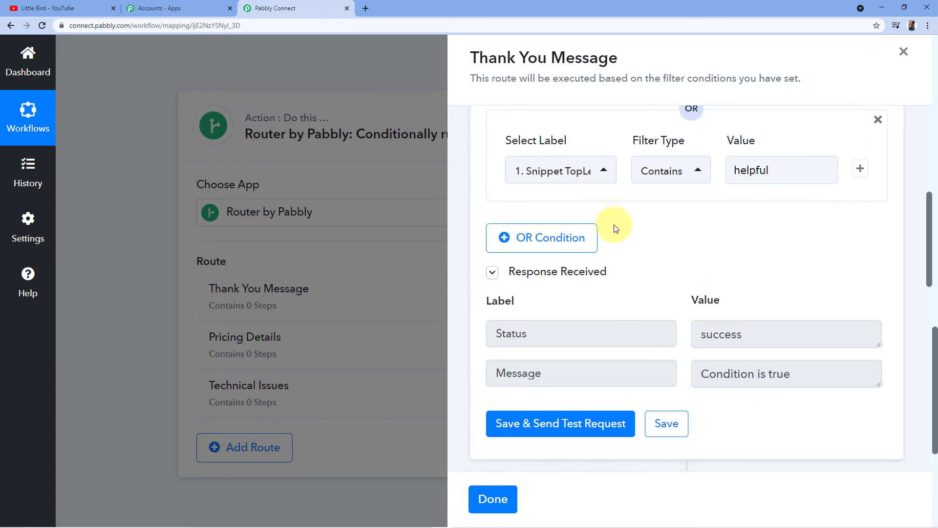
scroll(606, 244, up, 3)
scroll(599, 137, down, 3)
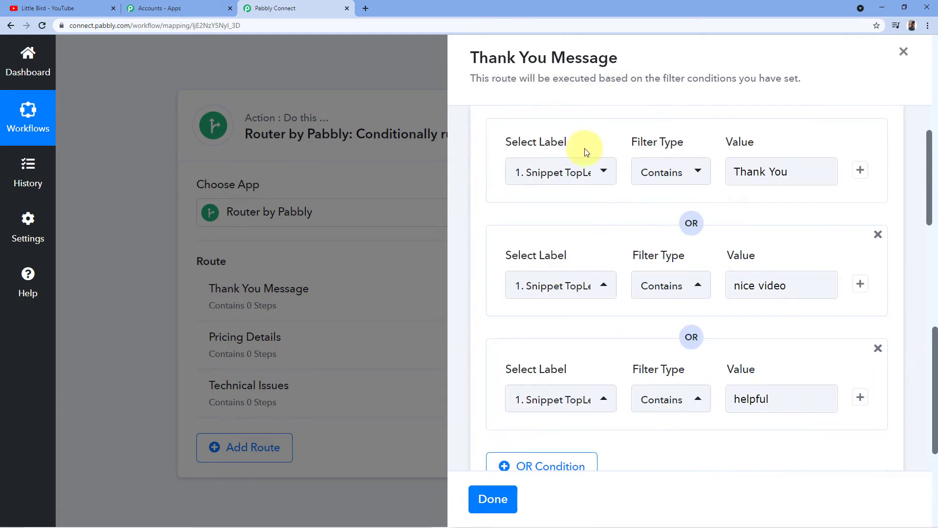
scroll(738, 200, down, 3)
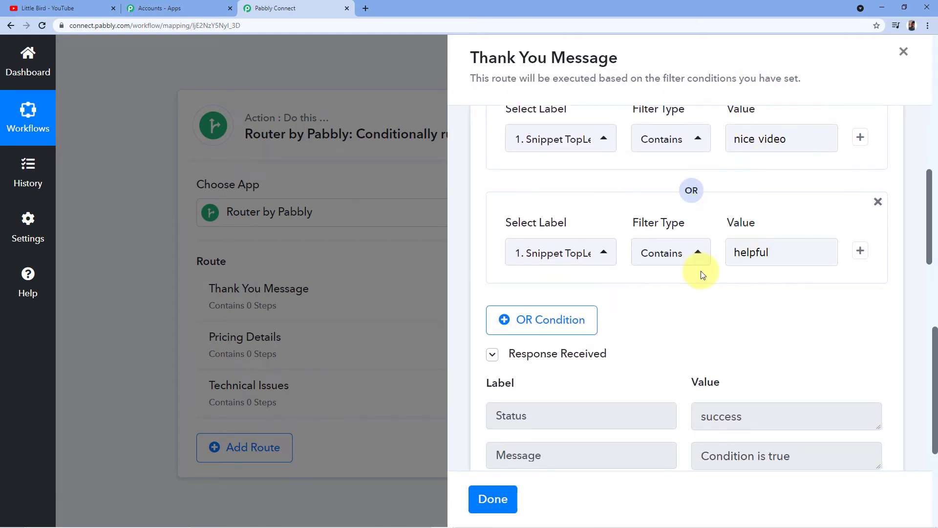
scroll(701, 270, down, 12)
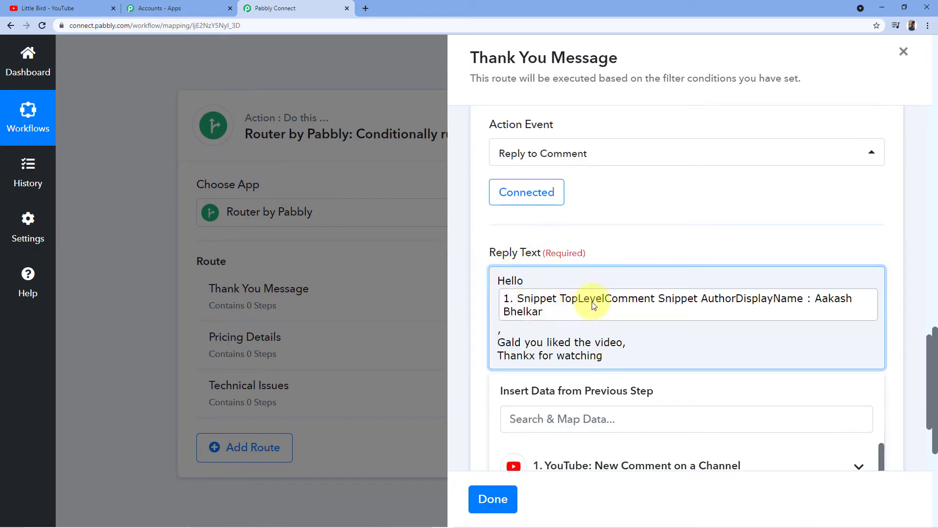
scroll(537, 313, down, 1)
scroll(532, 313, down, 1)
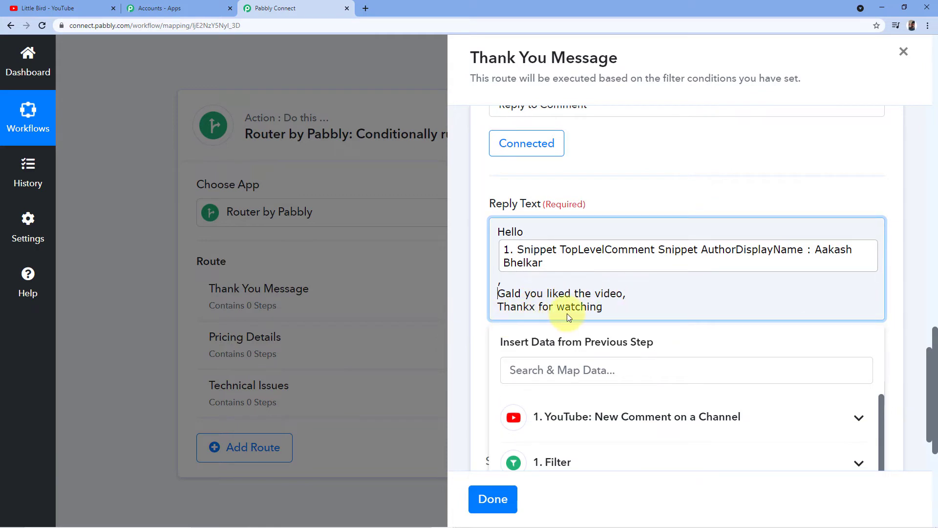
click(593, 188)
scroll(587, 188, down, 3)
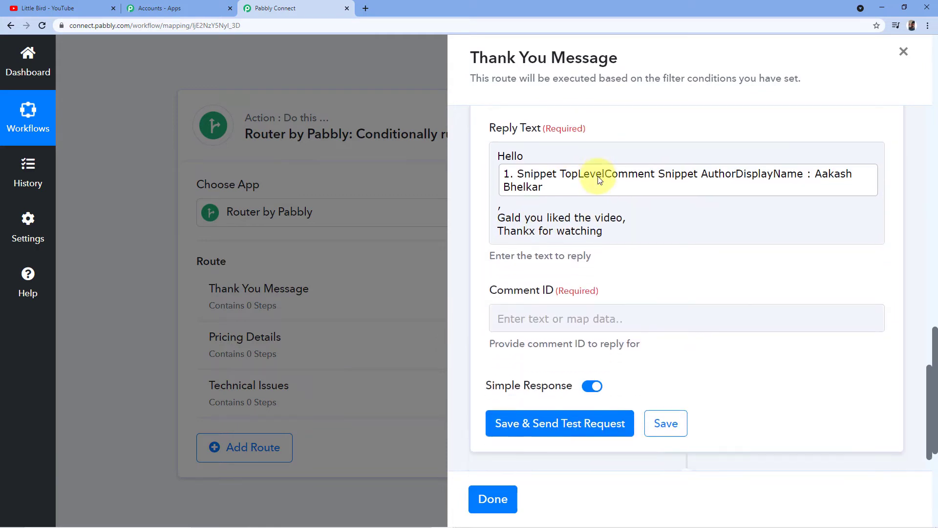
scroll(541, 219, down, 1)
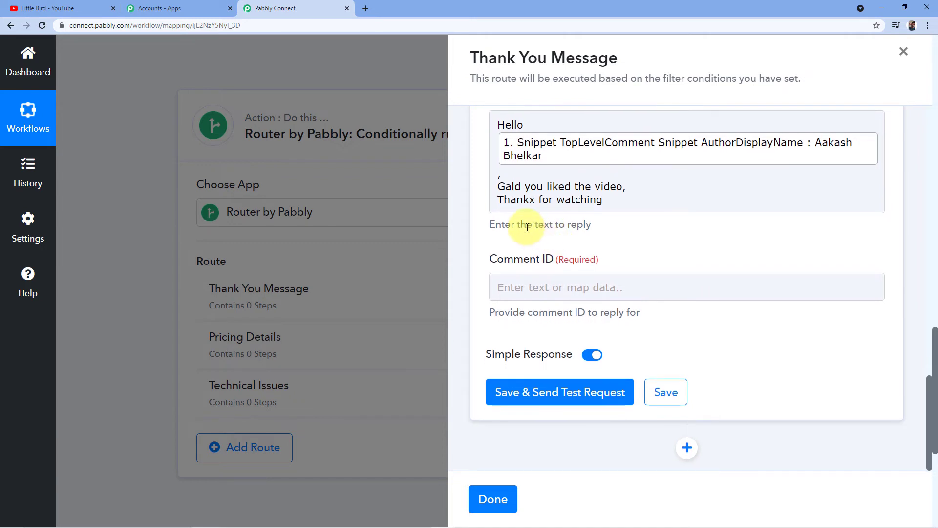
scroll(496, 178, up, 1)
scroll(537, 220, down, 1)
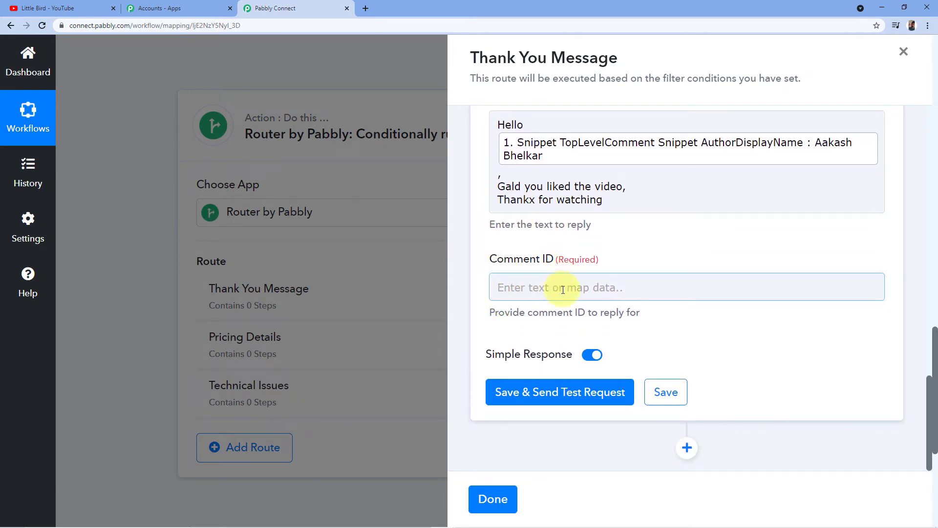
Map the new-comment trigger's Snippet TopLevelComment Id as the Comment ID, and save the reply action with a test request
click(521, 289)
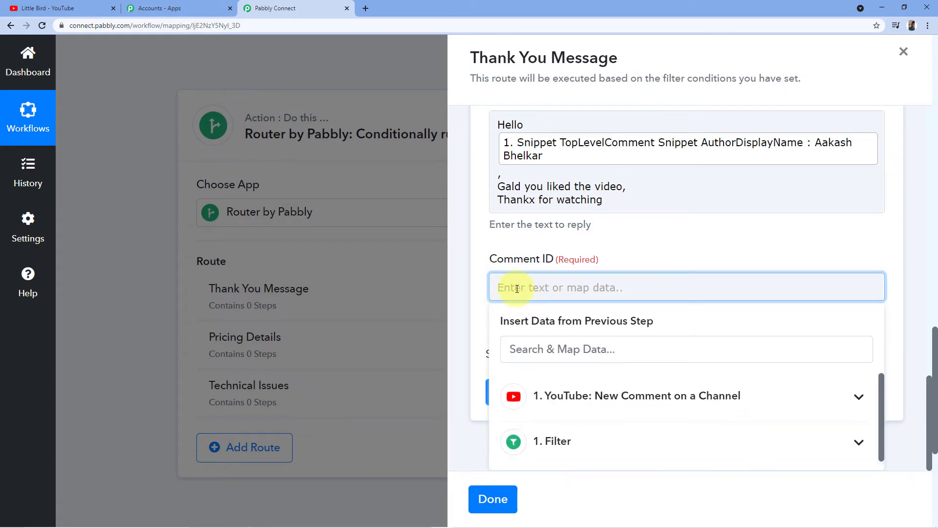
click(570, 393)
scroll(623, 362, down, 4)
scroll(650, 327, down, 1)
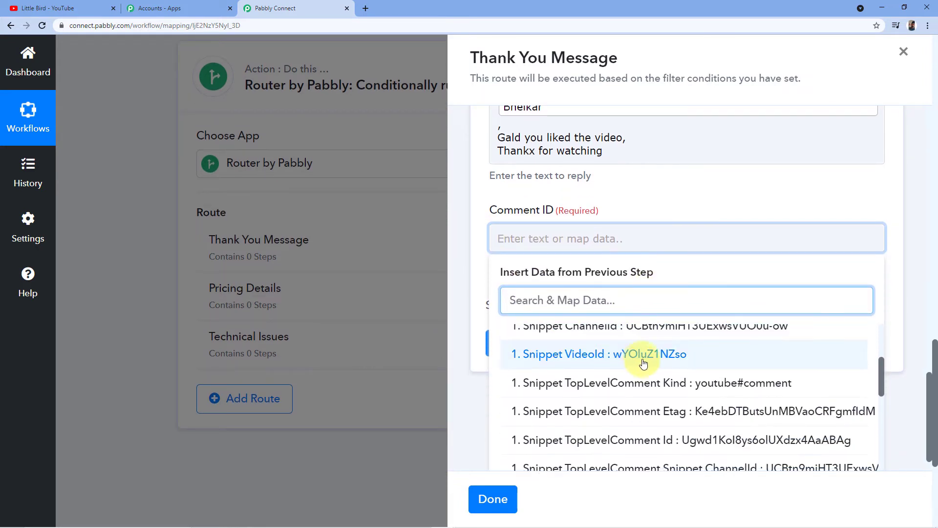
scroll(641, 339, down, 3)
scroll(643, 274, down, 1)
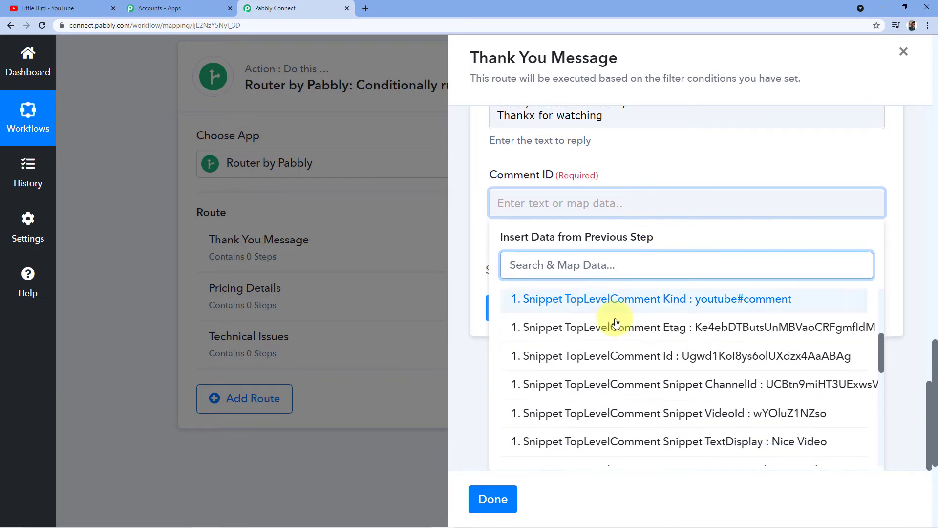
scroll(631, 324, down, 1)
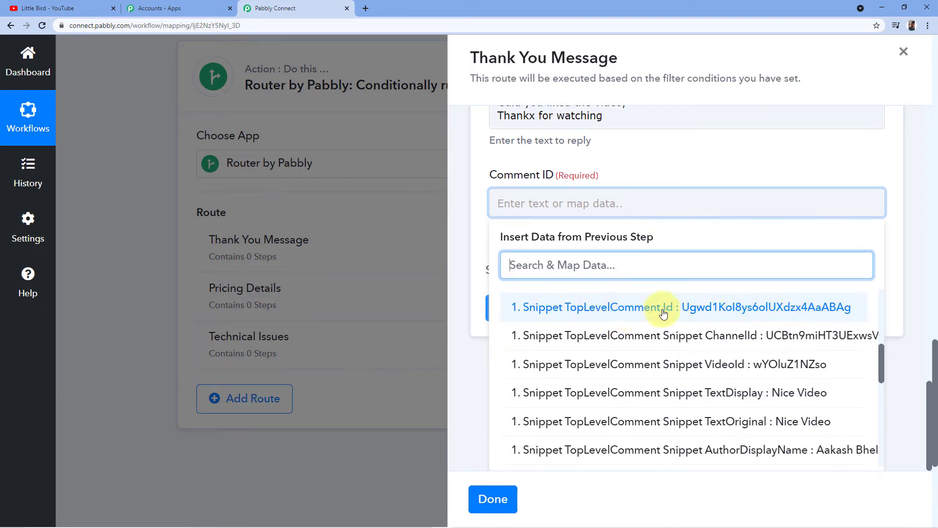
click(655, 315)
click(589, 241)
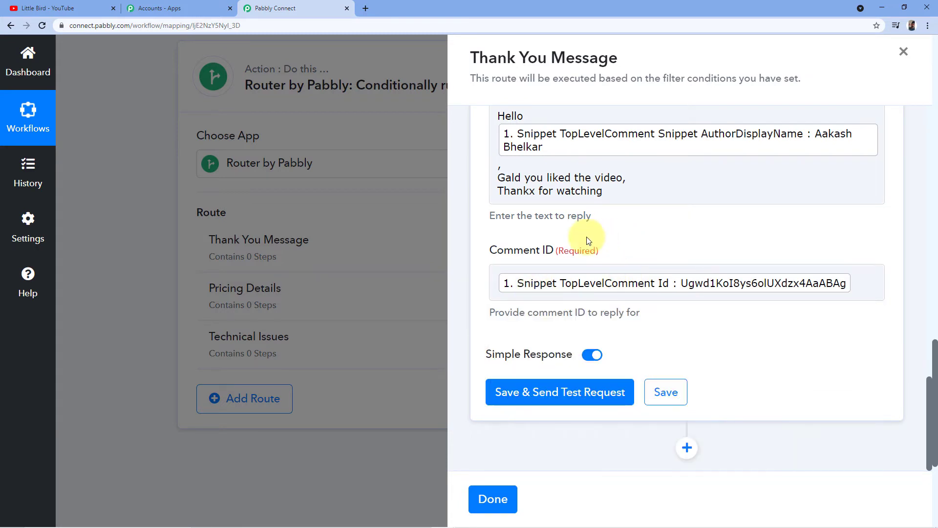
click(540, 395)
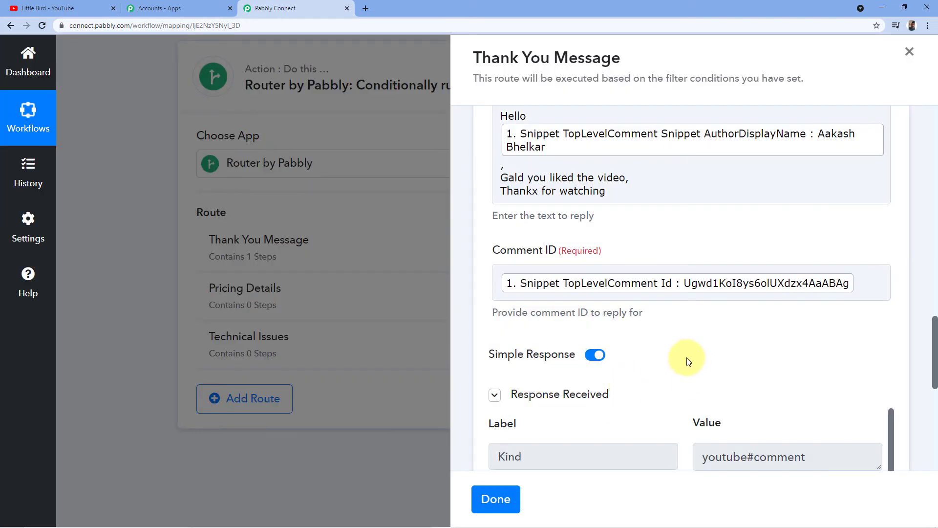
Examine the reply message in the test response, enlarging the Snippet TextDisplay value to read it in full
scroll(679, 357, down, 2)
scroll(663, 318, down, 1)
scroll(663, 320, down, 1)
scroll(655, 283, down, 2)
scroll(684, 288, down, 1)
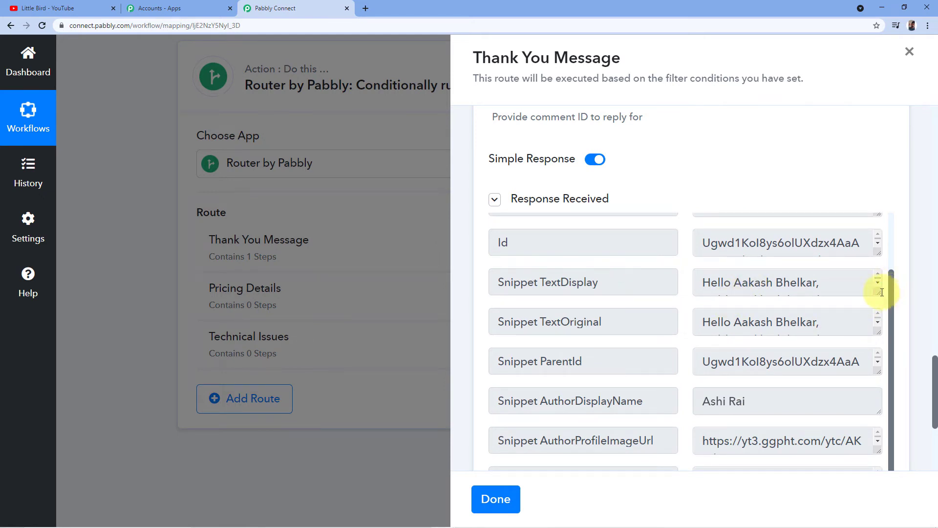
drag(879, 302, 880, 364)
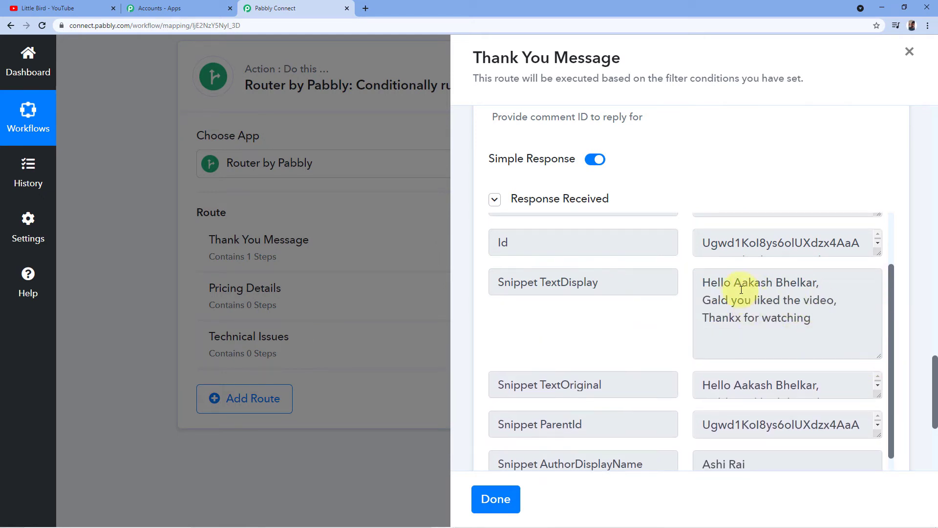
click(704, 287)
triple_click(742, 287)
drag(712, 300, 846, 302)
click(817, 324)
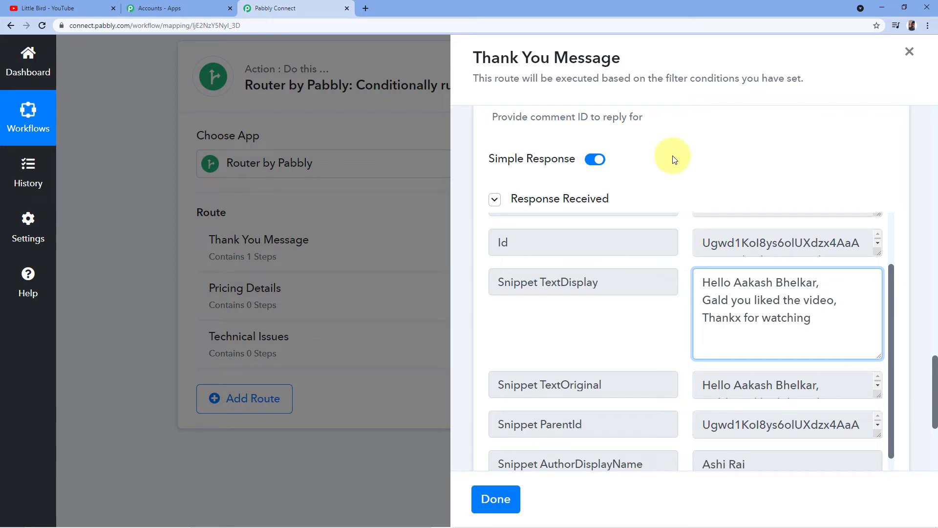
Switch to YouTube, reload the Little Bird video page and check the reply posted under the "Nice Video" comment
click(71, 8)
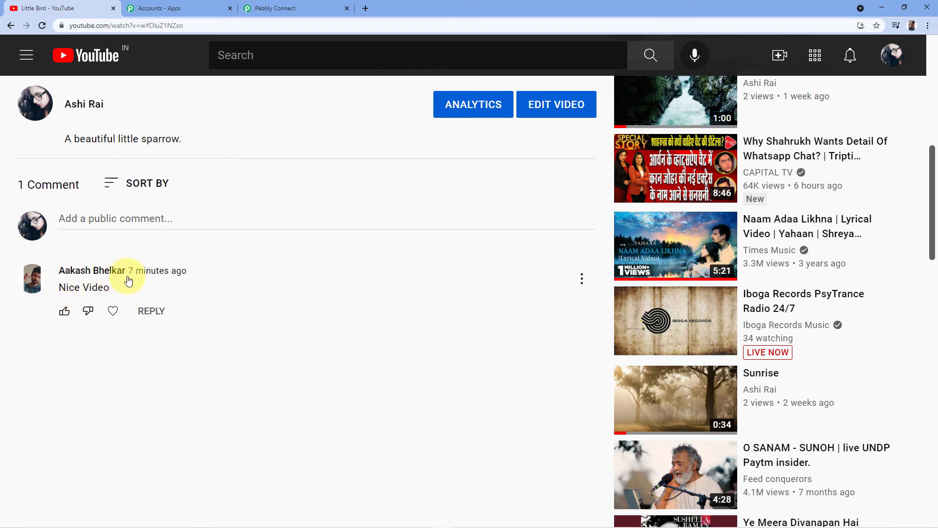
click(43, 26)
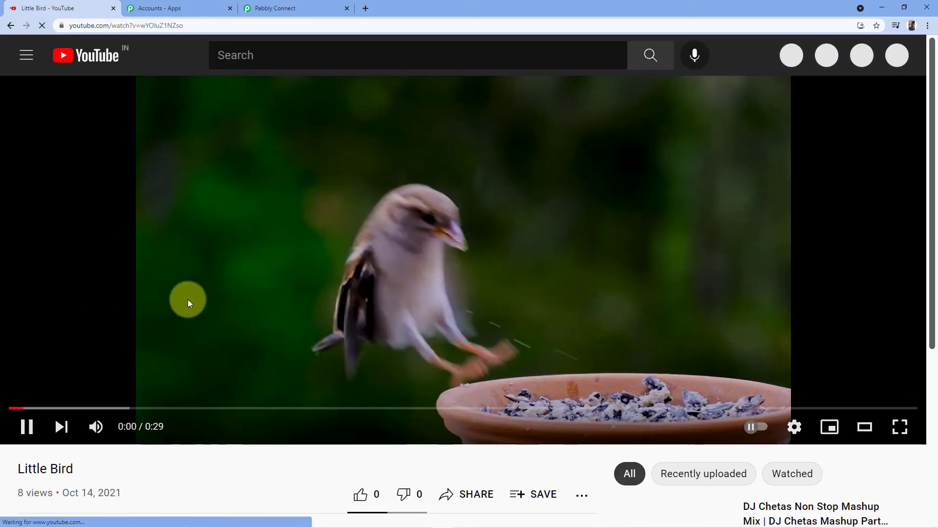
click(187, 299)
scroll(186, 298, down, 9)
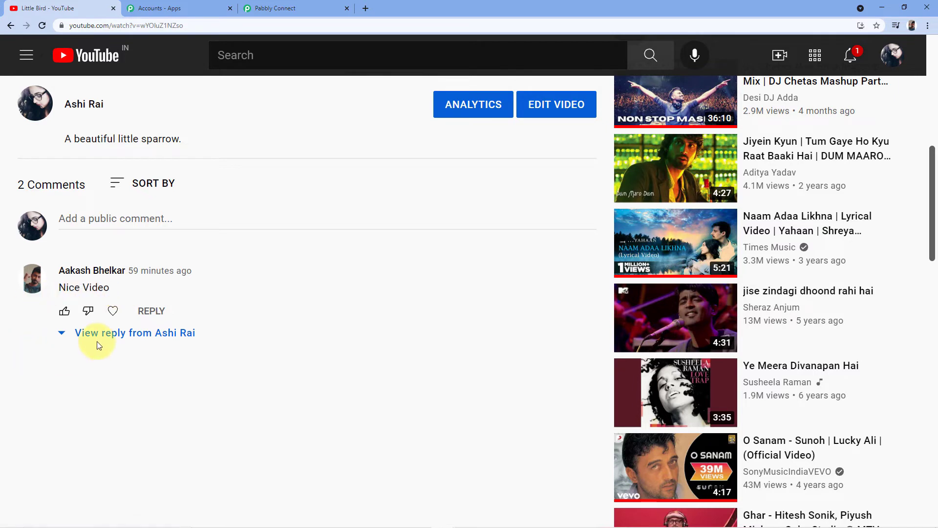
scroll(73, 307, down, 1)
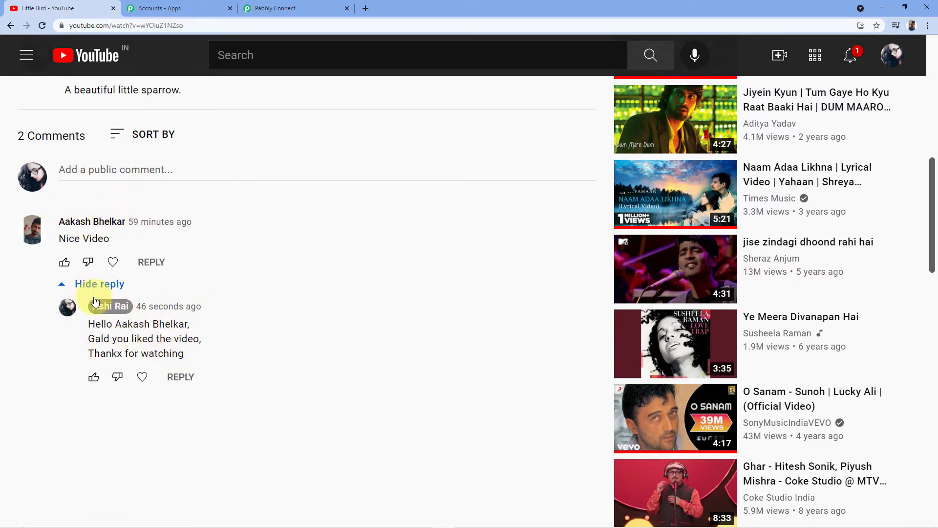
Switch back to Pabbly Connect and look over the Thank You Message route from its test response up to its filter
click(272, 8)
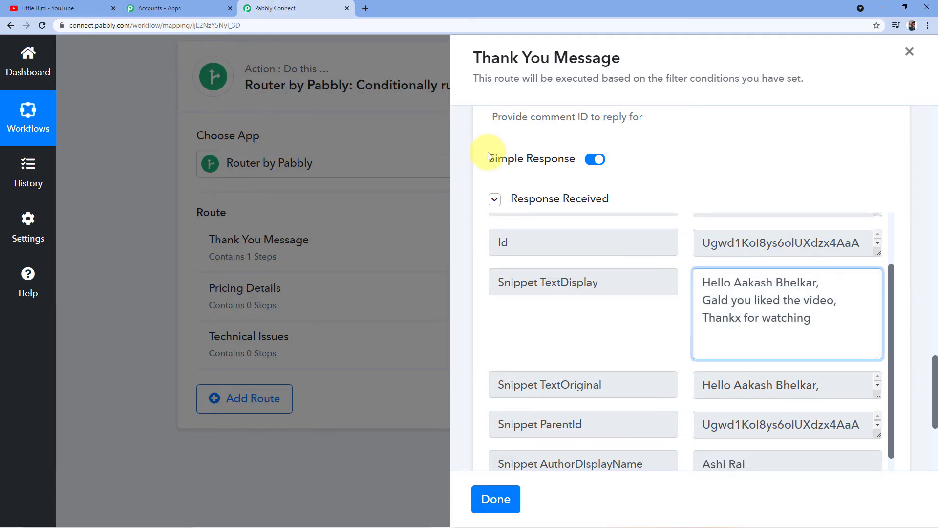
scroll(474, 218, down, 3)
scroll(478, 233, up, 6)
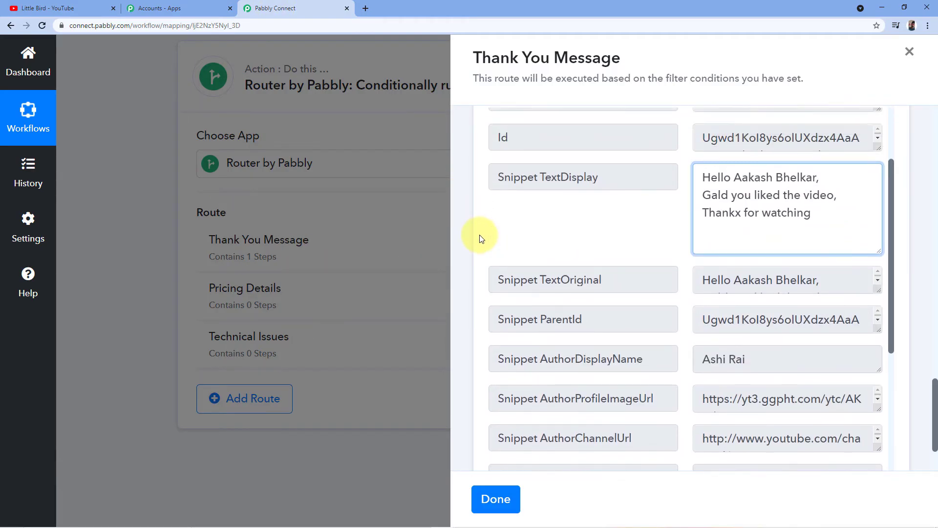
scroll(479, 239, up, 10)
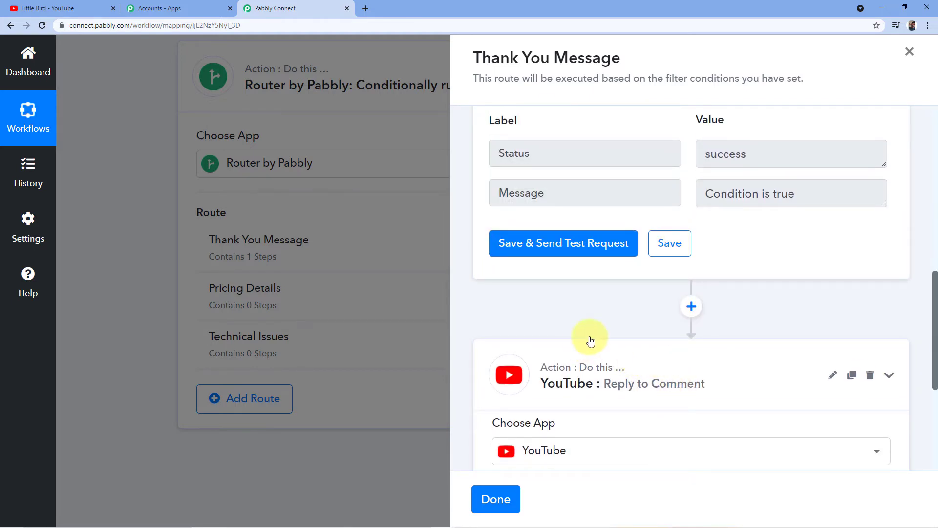
scroll(614, 303, up, 5)
scroll(634, 292, up, 4)
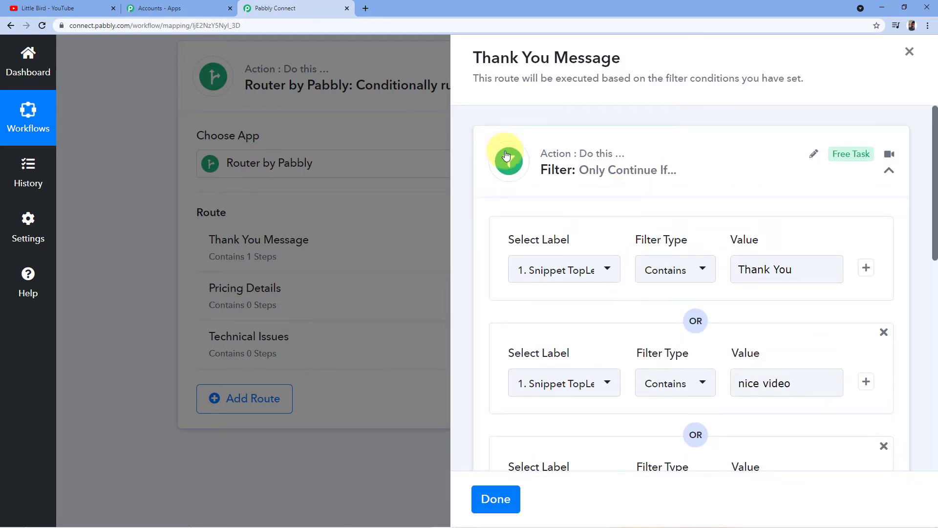
Collapse the filter step of the Thank You Message route and finish editing that route
click(605, 154)
click(602, 168)
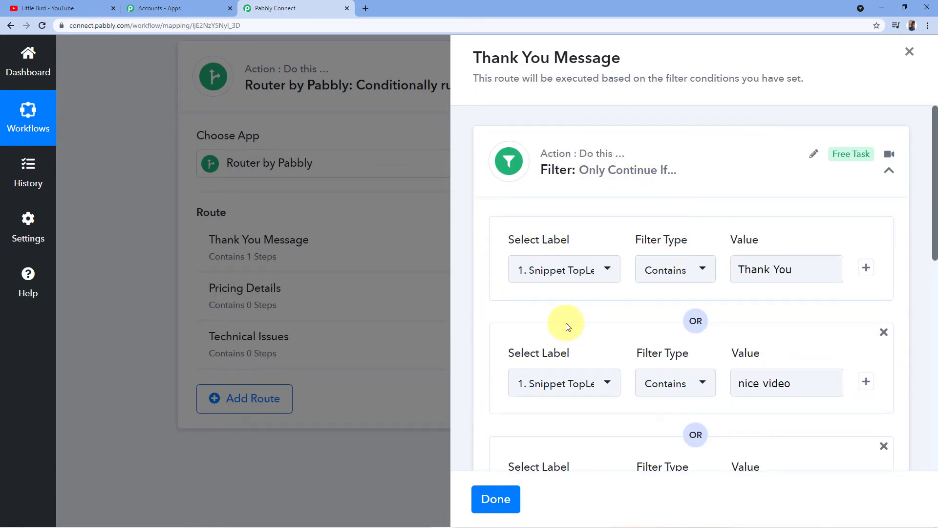
scroll(542, 321, down, 4)
scroll(538, 236, down, 3)
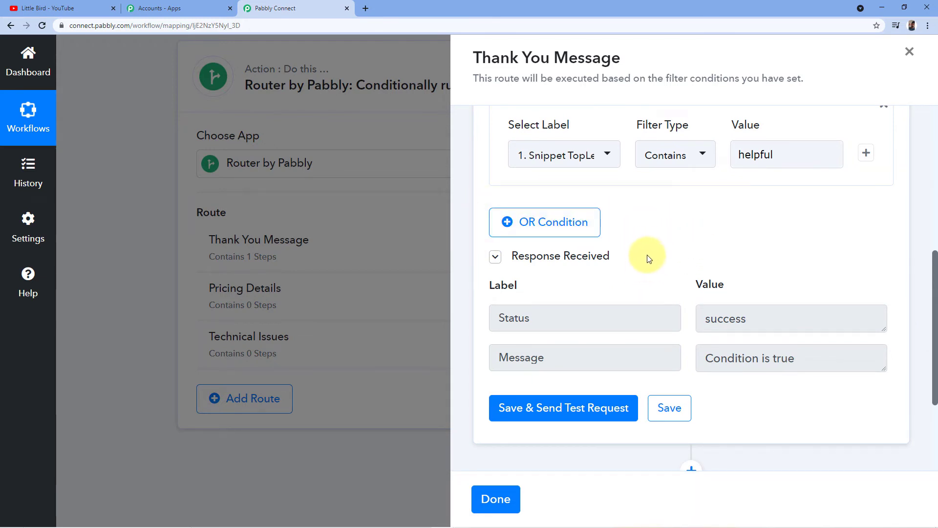
scroll(656, 243, down, 2)
scroll(667, 223, up, 10)
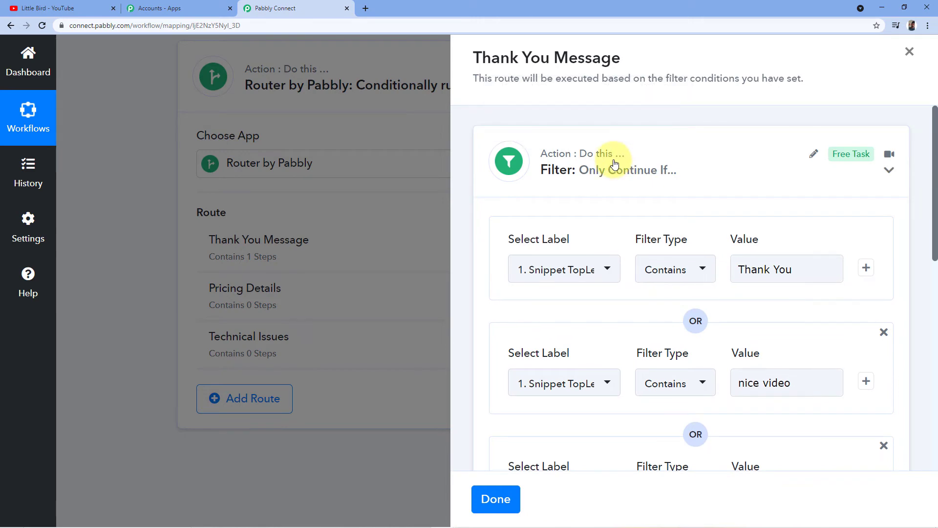
click(549, 154)
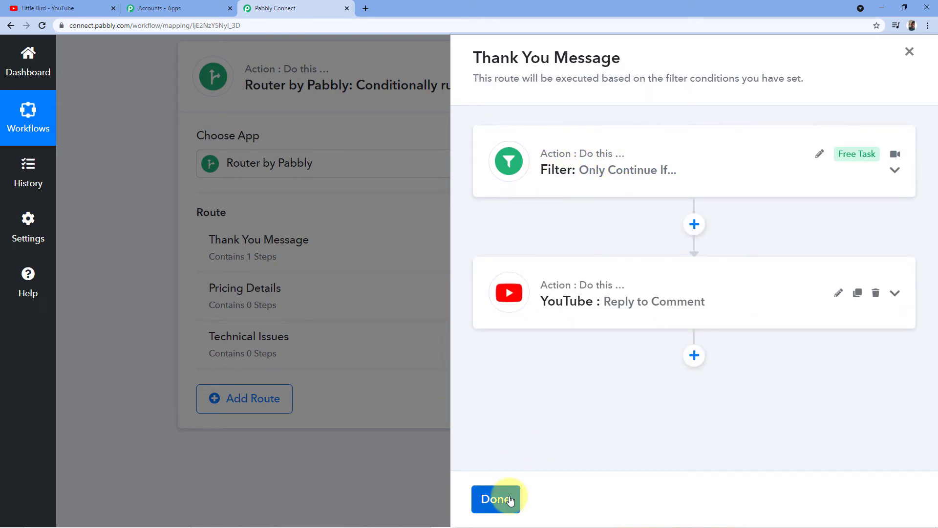
click(510, 499)
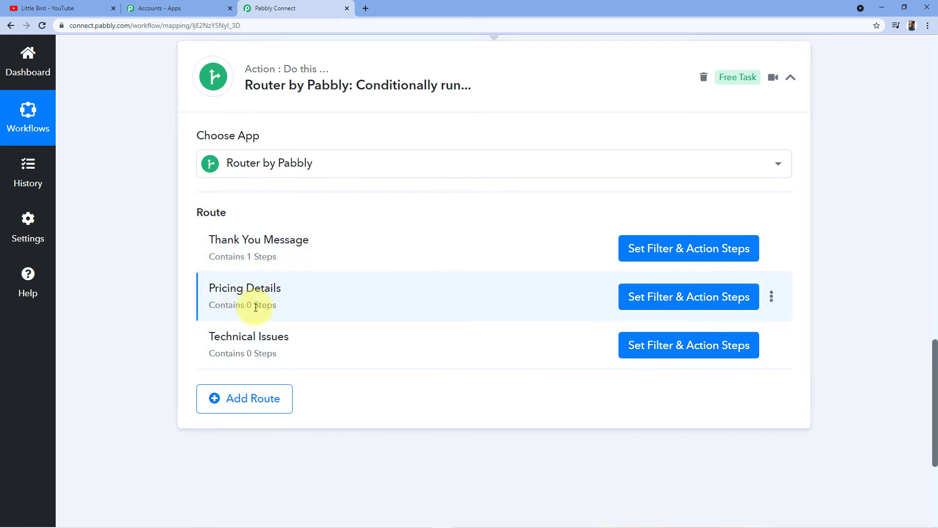
Open the Pricing Details route's steps and set its filter condition to a Snippet TopLevelComment label with filter type Contains
click(672, 301)
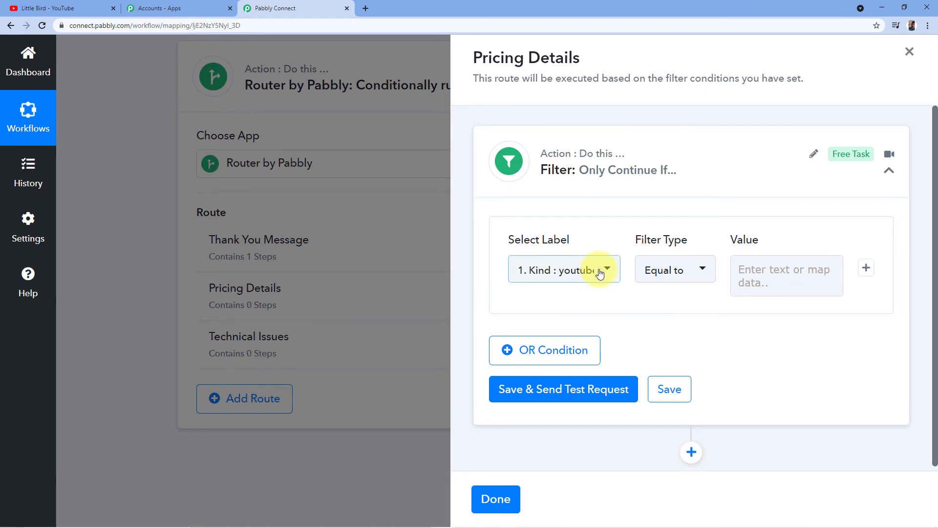
click(601, 273)
click(570, 342)
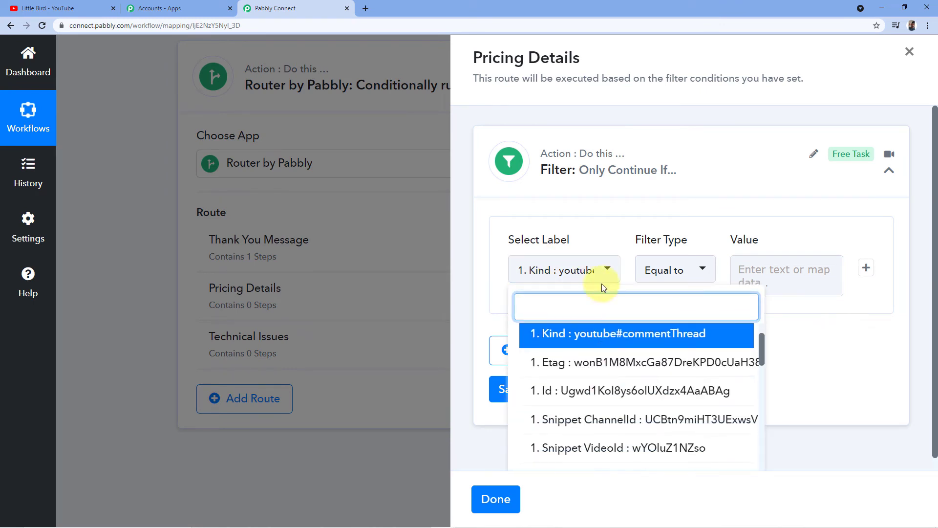
scroll(608, 252, down, 3)
scroll(615, 237, down, 2)
click(654, 257)
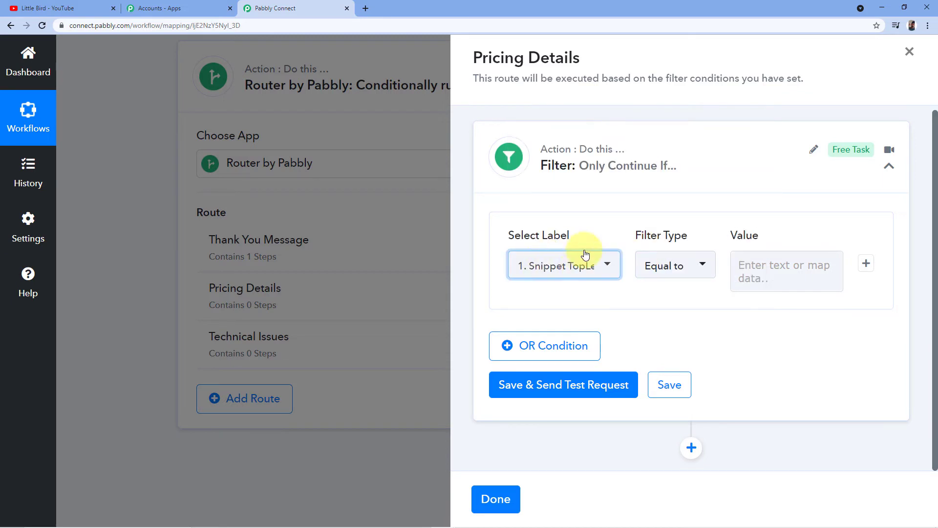
click(695, 272)
click(660, 214)
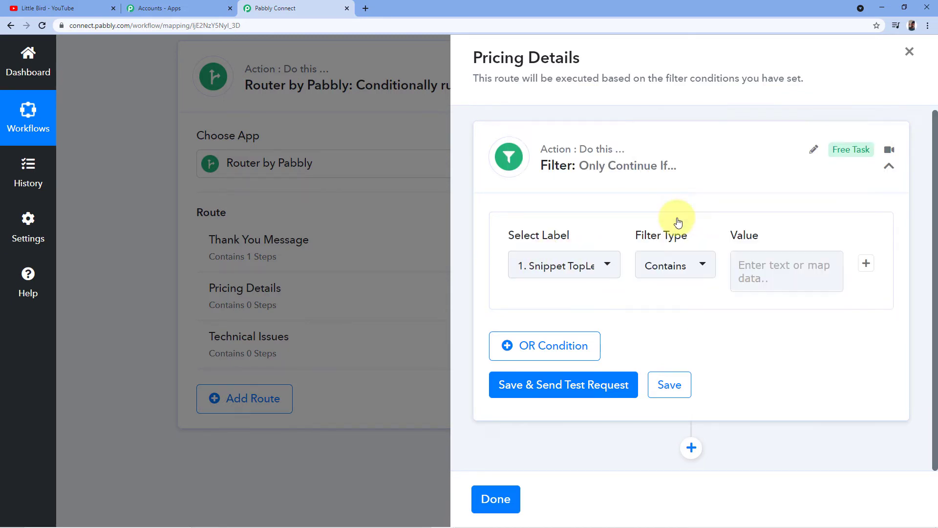
Set the first condition's value to "pricing details" and add an OR condition using a Snippet TopLevelComment label
click(751, 268)
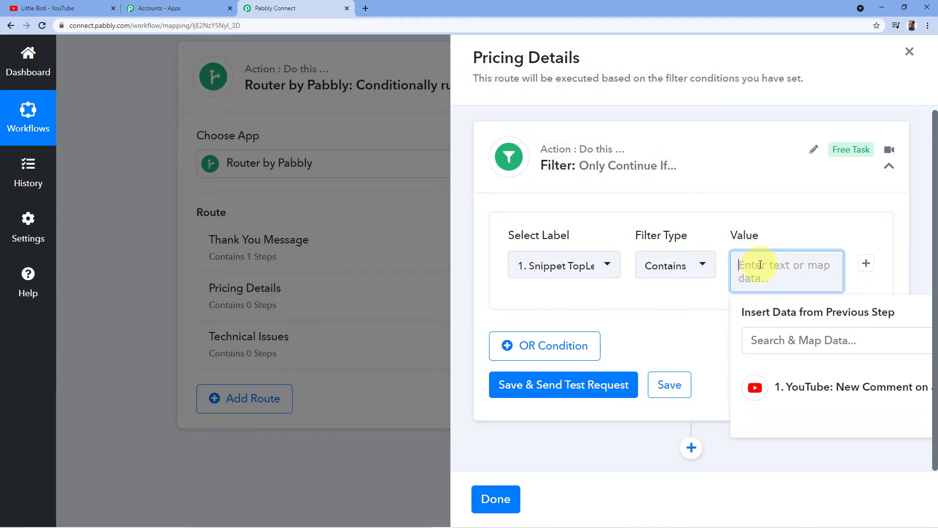
text(pricing details)
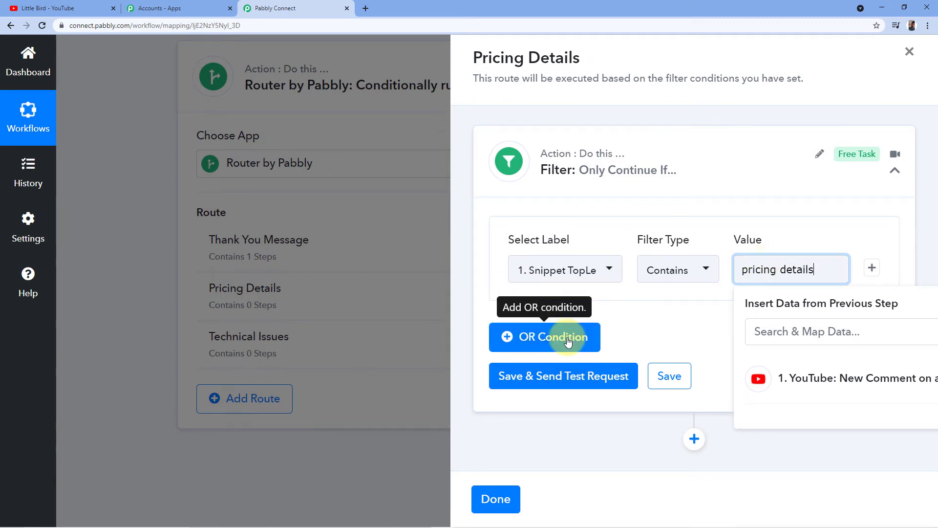
click(600, 374)
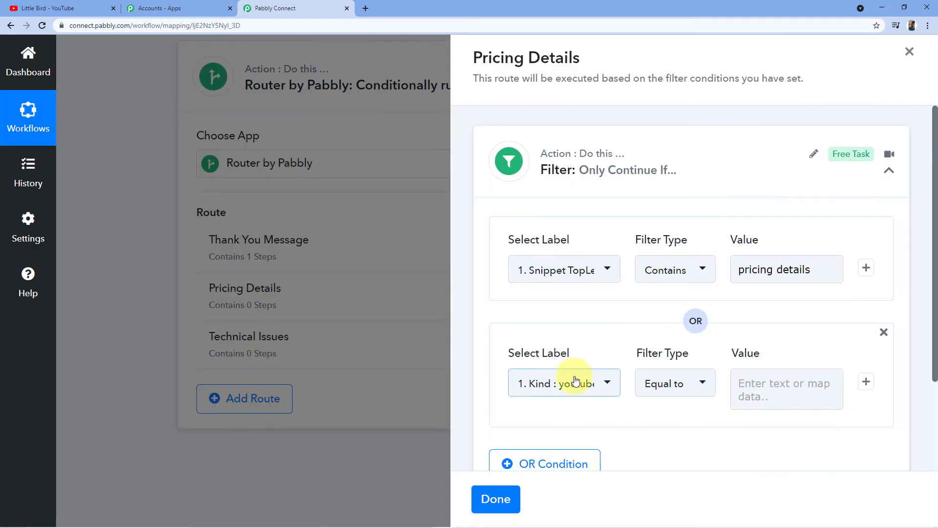
click(570, 382)
click(595, 312)
scroll(595, 313, down, 5)
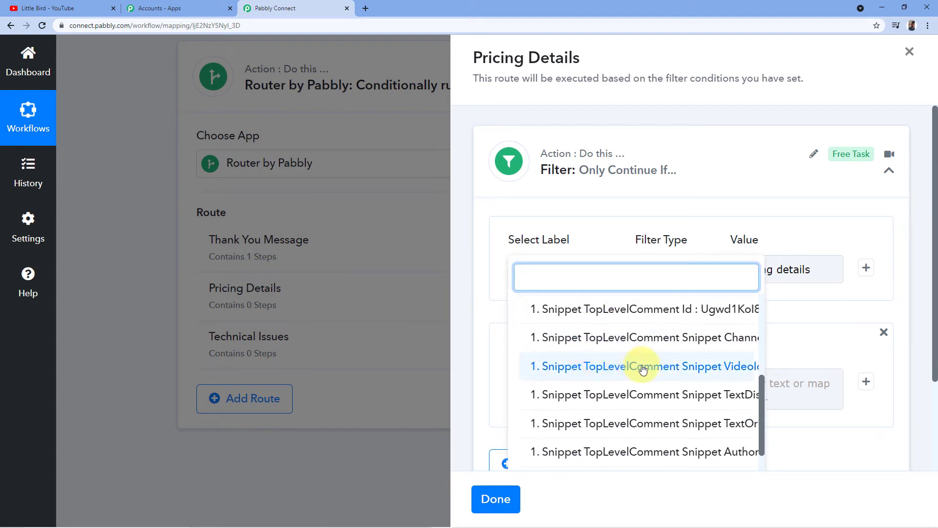
scroll(636, 386, down, 1)
click(630, 361)
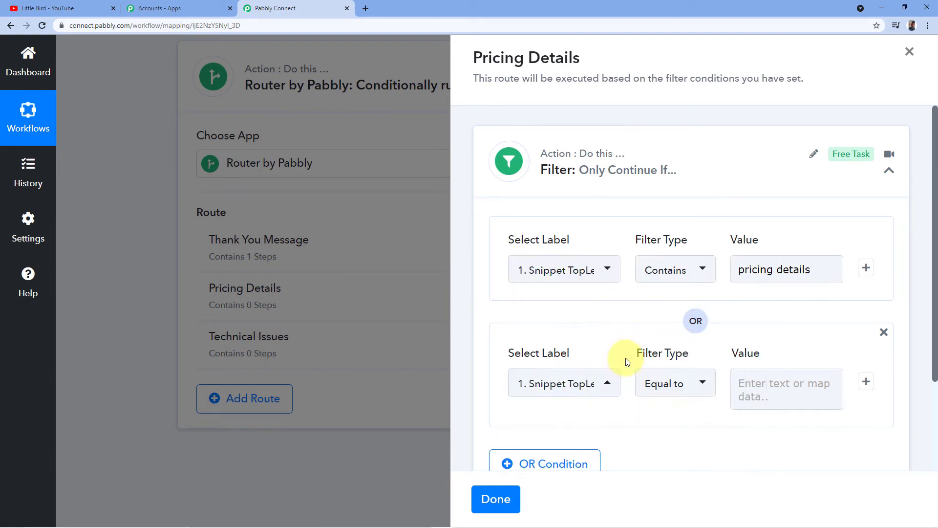
Set the second filter condition to Contains with the value "costing"
click(697, 382)
click(667, 278)
click(750, 386)
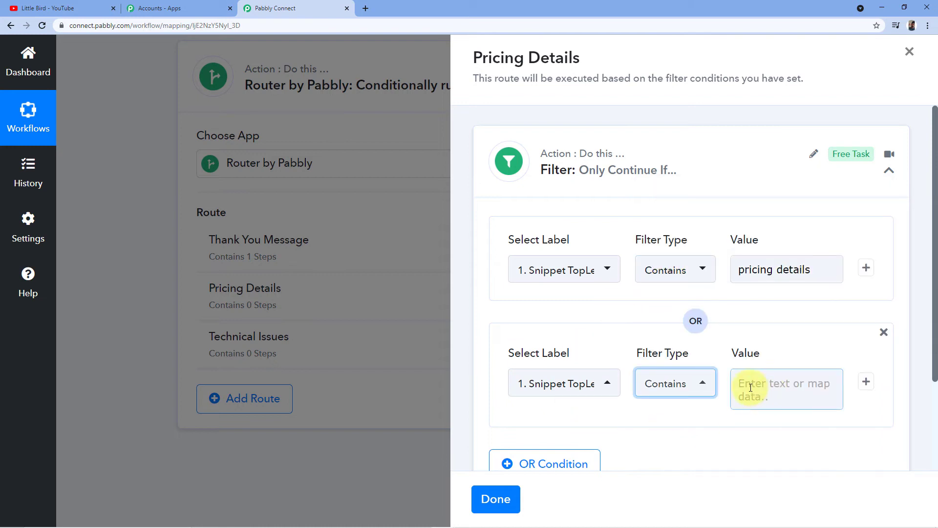
text(costi)
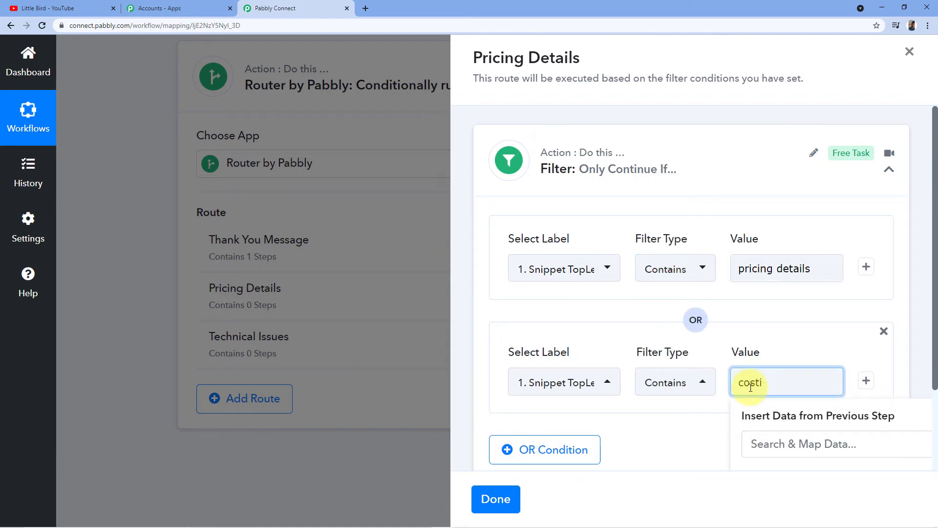
text(ng)
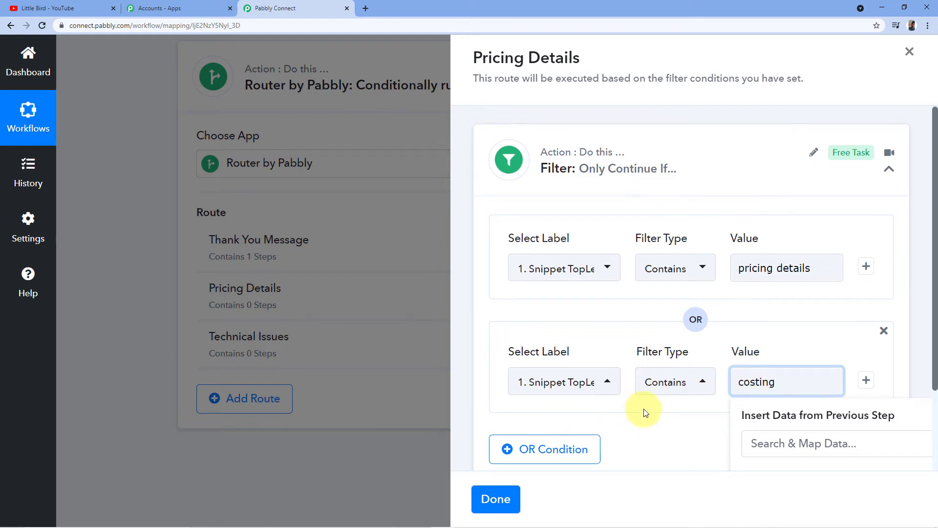
Add a third OR condition to the Pricing Details filter and choose a Snippet TopLevelComment label for it
click(579, 353)
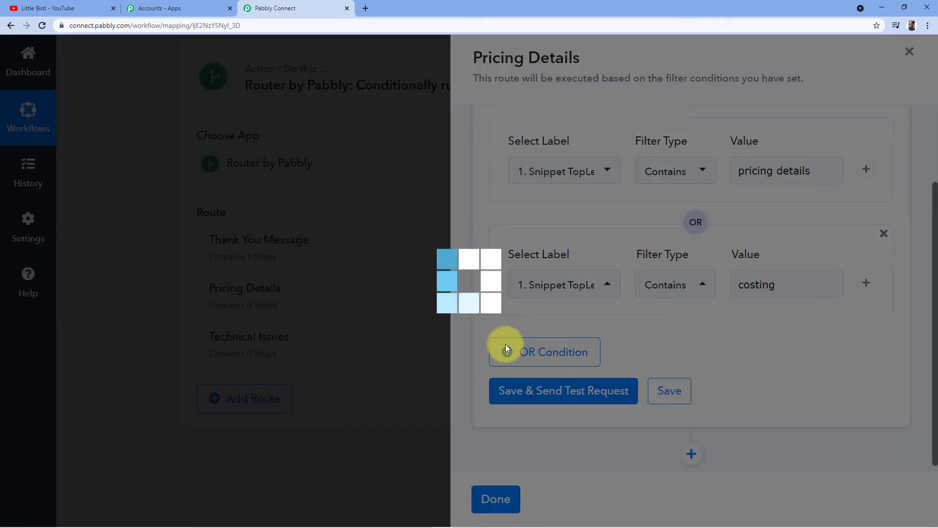
scroll(551, 369, down, 1)
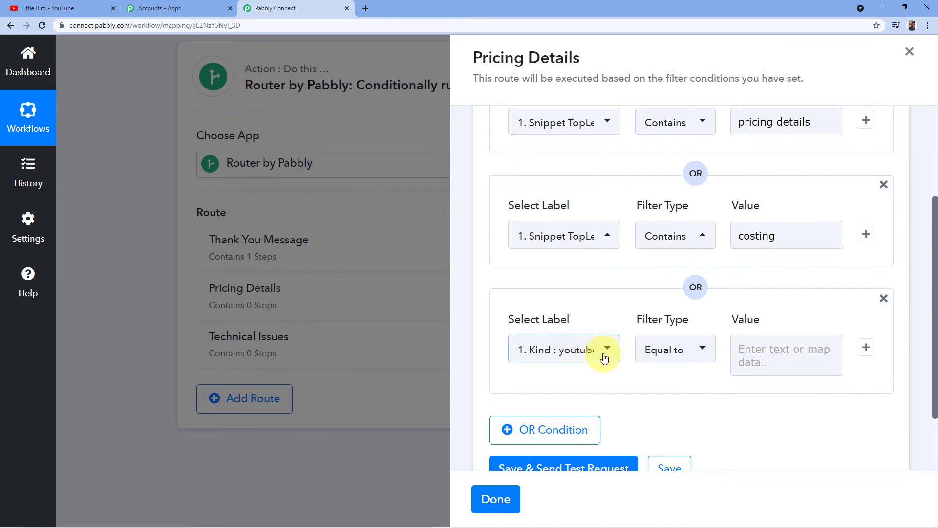
click(605, 359)
click(572, 278)
scroll(634, 371, down, 3)
scroll(634, 365, down, 3)
click(679, 364)
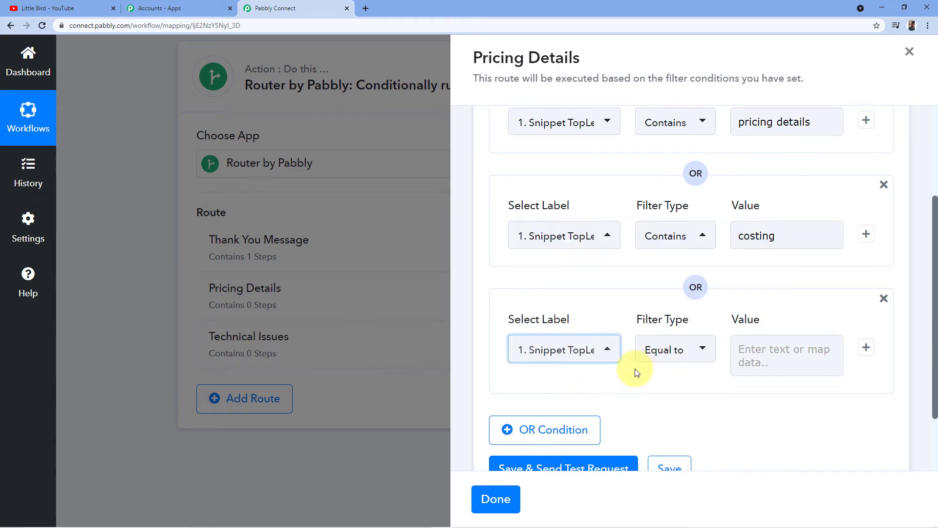
Set the third filter condition to Contains with the value "Subscription Plan"
click(702, 354)
click(681, 310)
click(748, 353)
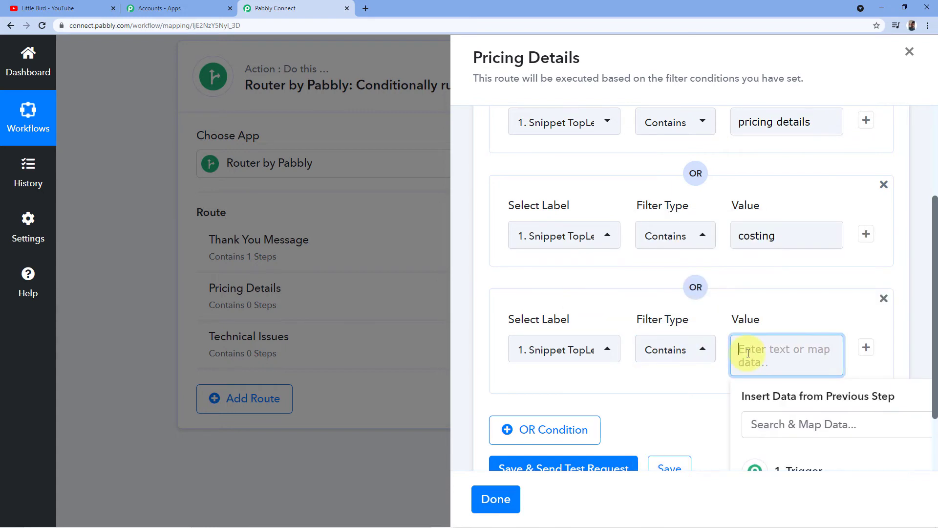
text(Subscription Pl)
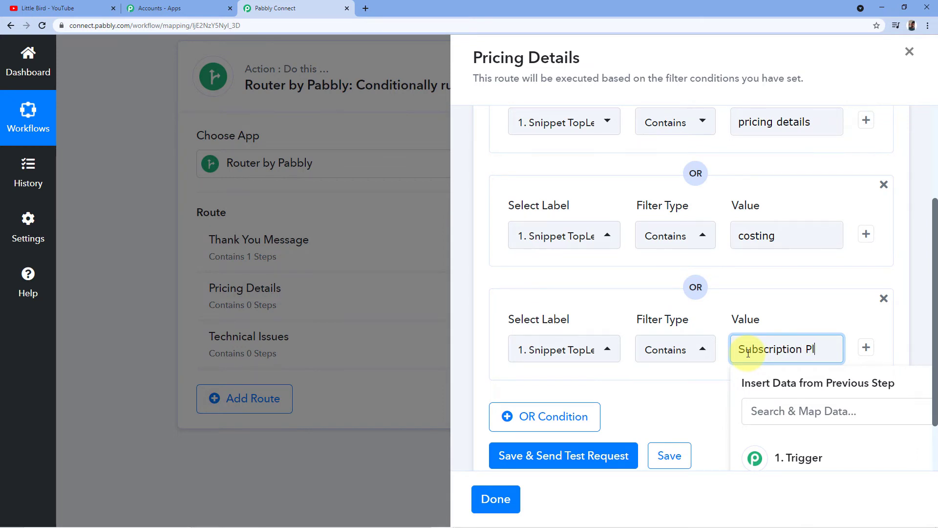
text(am)
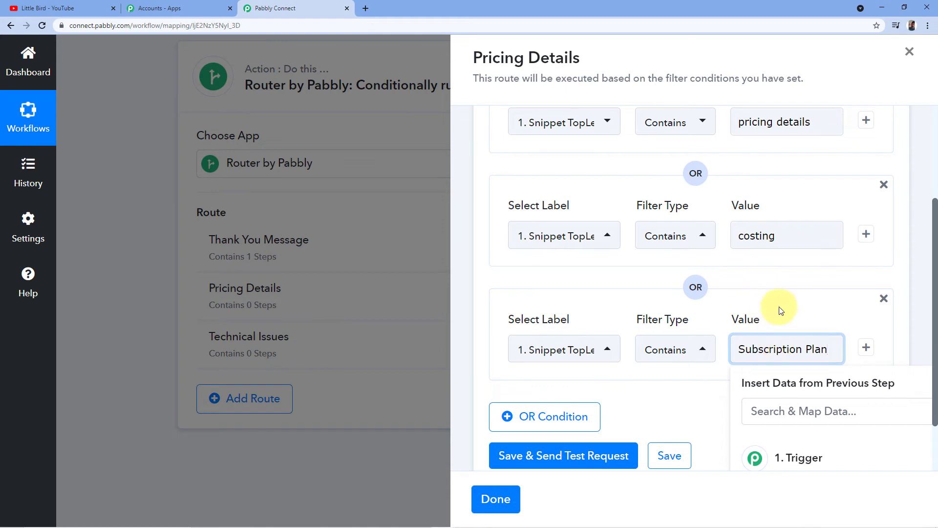
click(750, 293)
Review the three OR conditions, save the Pricing Details filter with a test request and inspect its response
scroll(753, 315, up, 2)
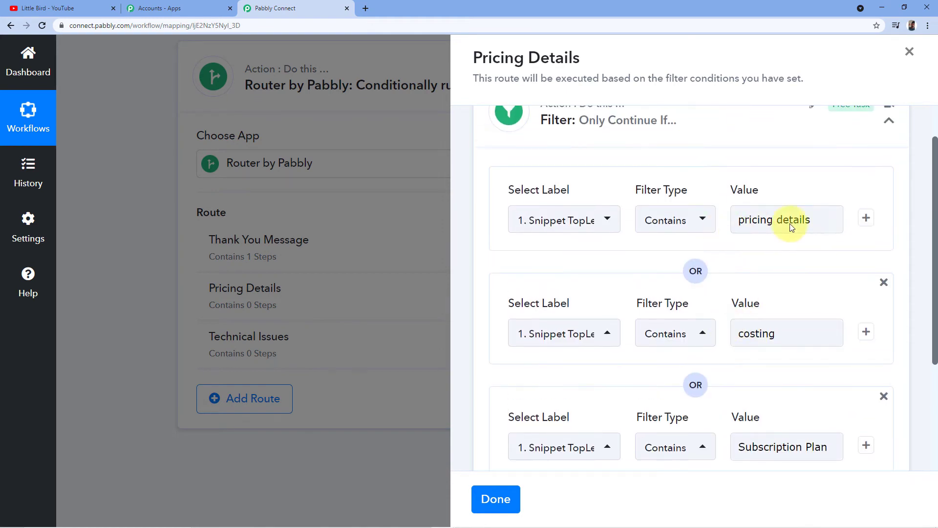
scroll(756, 294, down, 2)
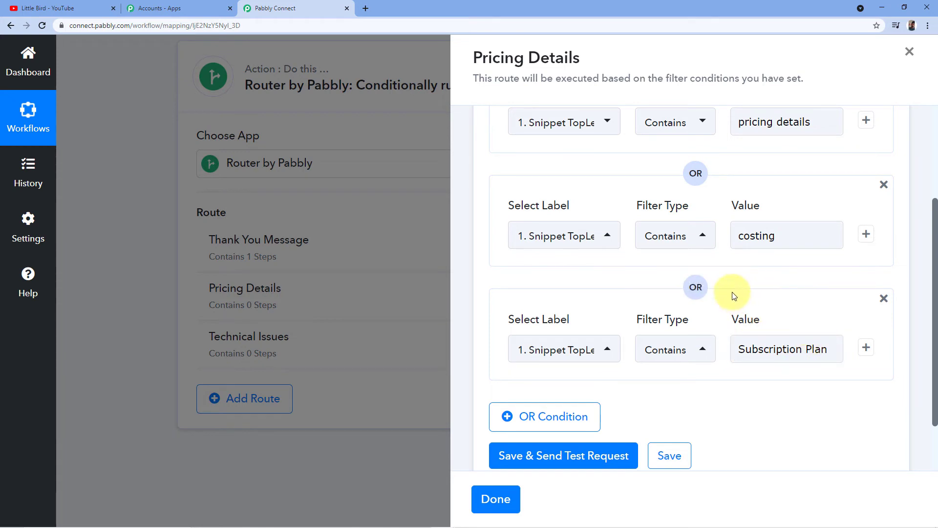
scroll(599, 291, down, 2)
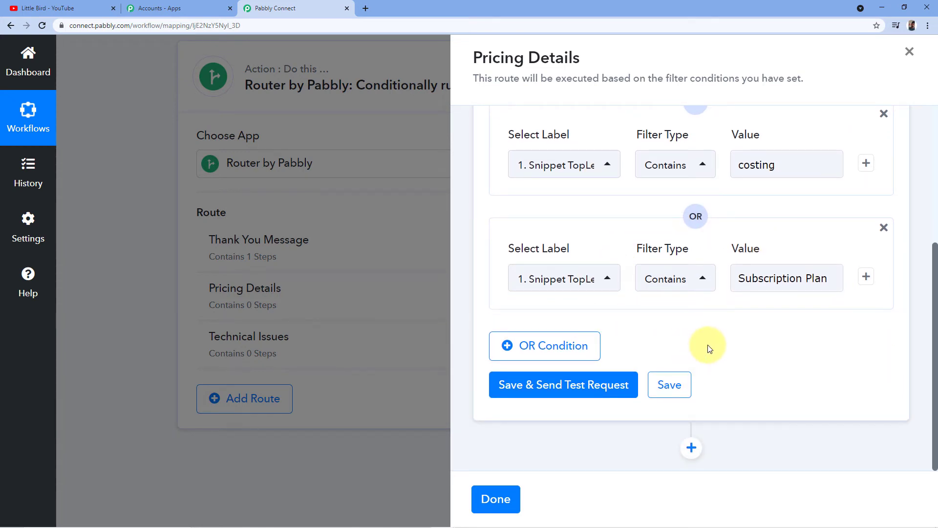
click(559, 394)
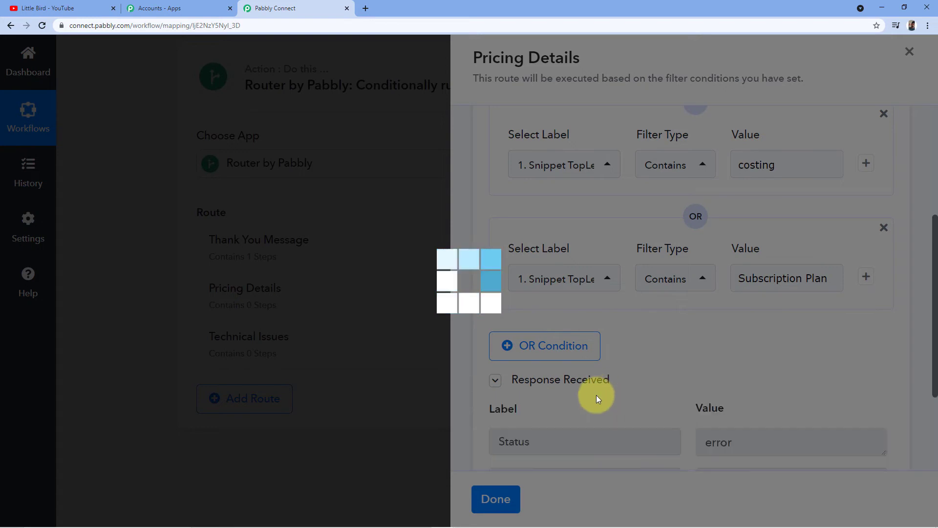
scroll(659, 363, down, 2)
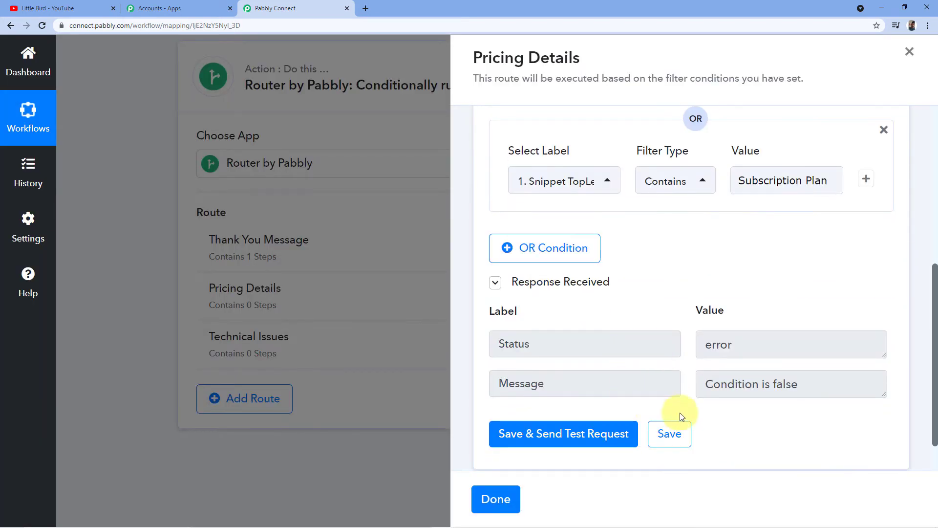
drag(702, 381, 818, 379)
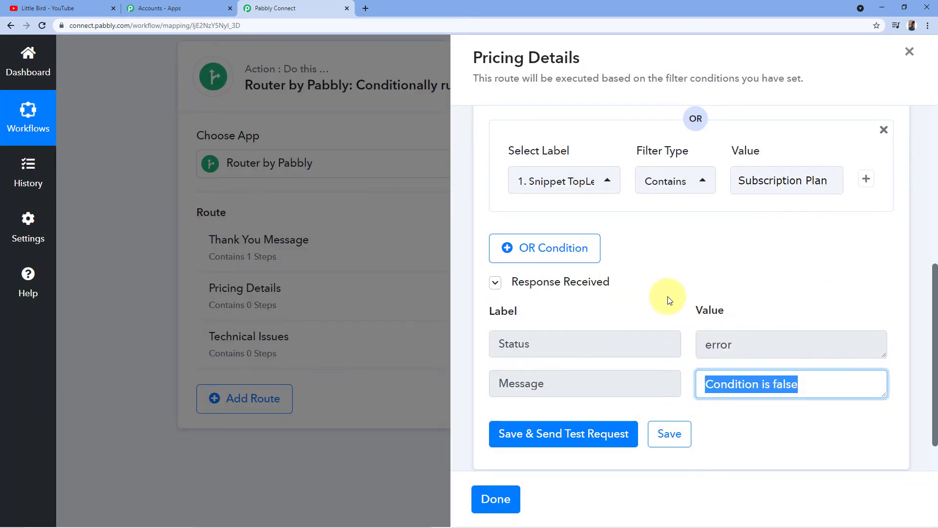
click(693, 311)
Compare the Pricing Details filter values with the comments on the YouTube video, returning to Pabbly Connect to recheck the test response
scroll(693, 311, up, 6)
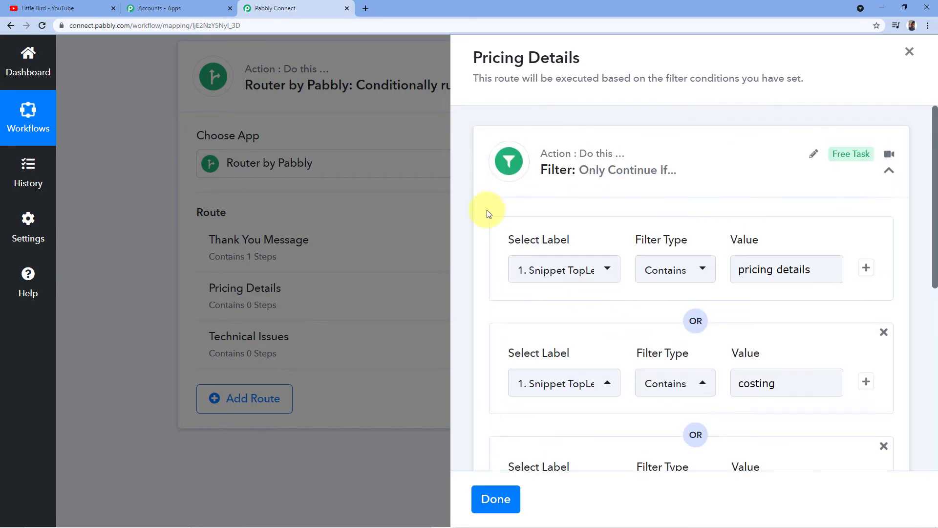
click(74, 7)
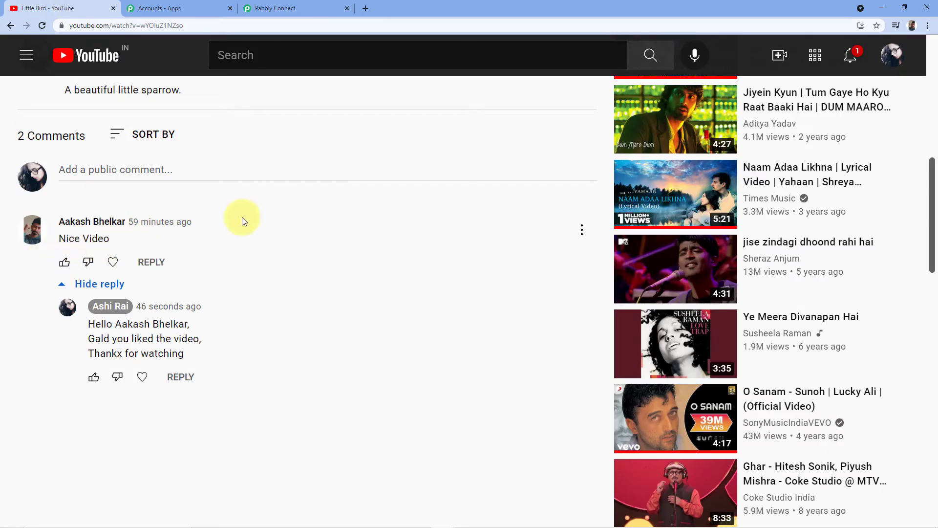
click(276, 9)
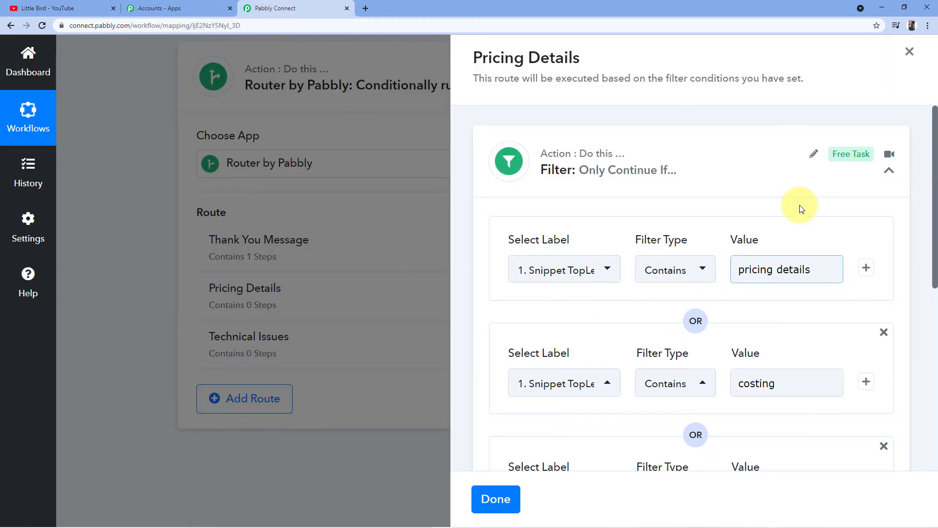
scroll(759, 250, down, 3)
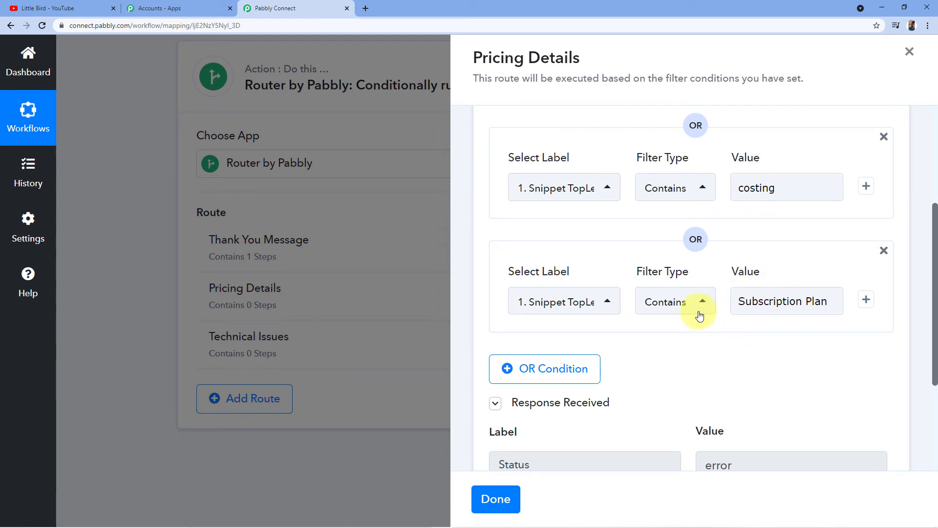
scroll(704, 315, down, 3)
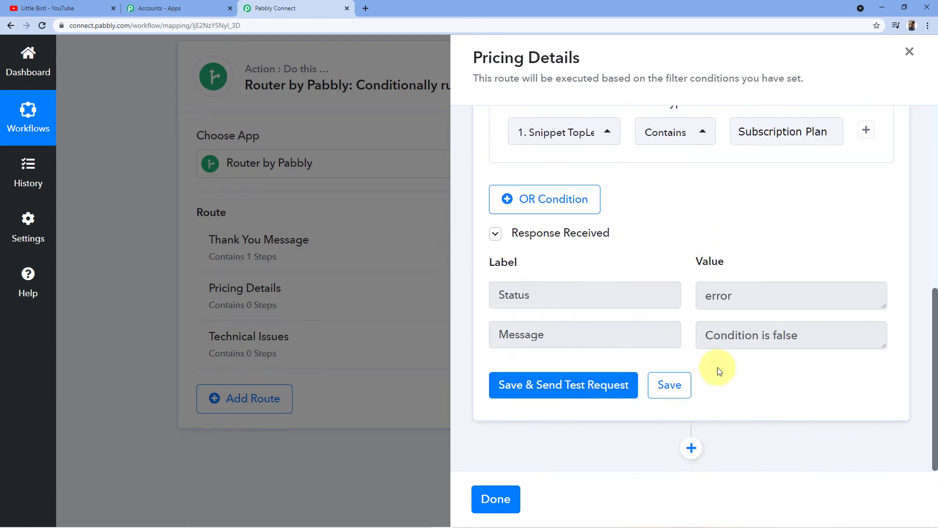
Add an action step after the Pricing Details filter and choose YouTube as its app
click(691, 448)
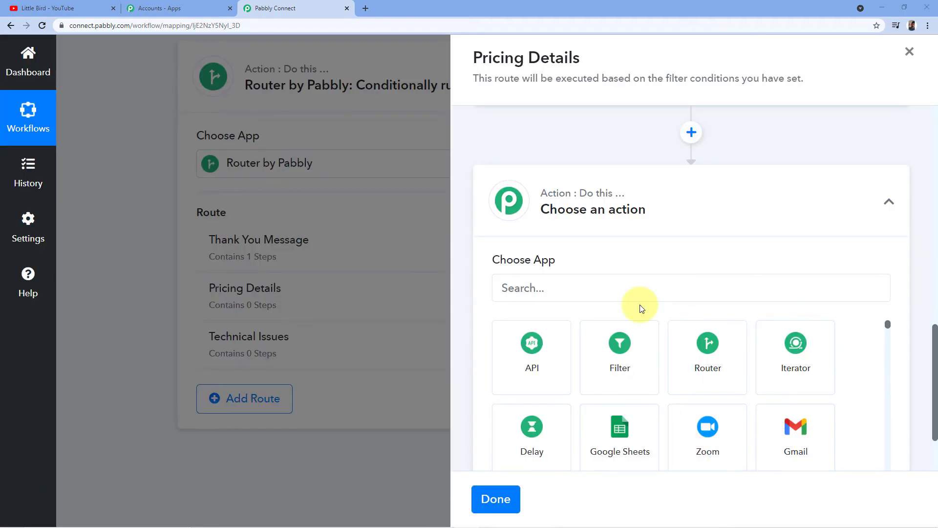
click(523, 289)
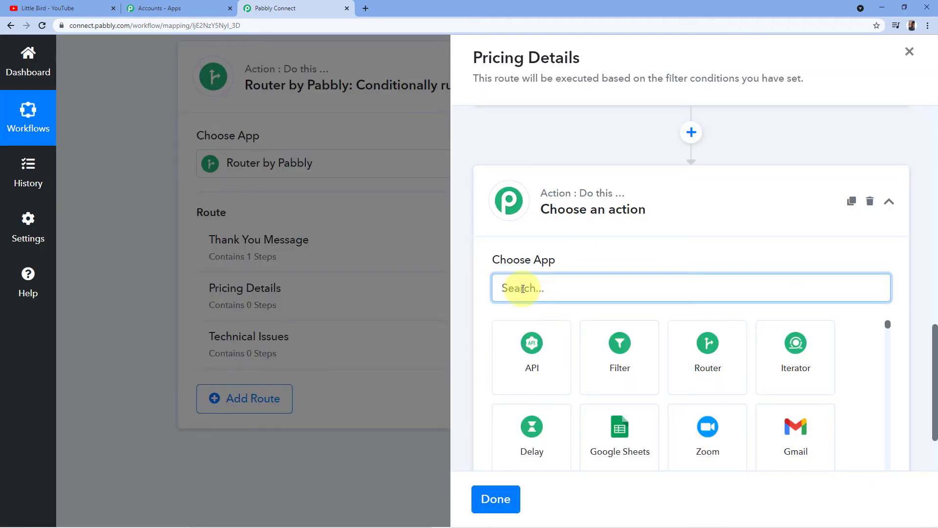
text(You)
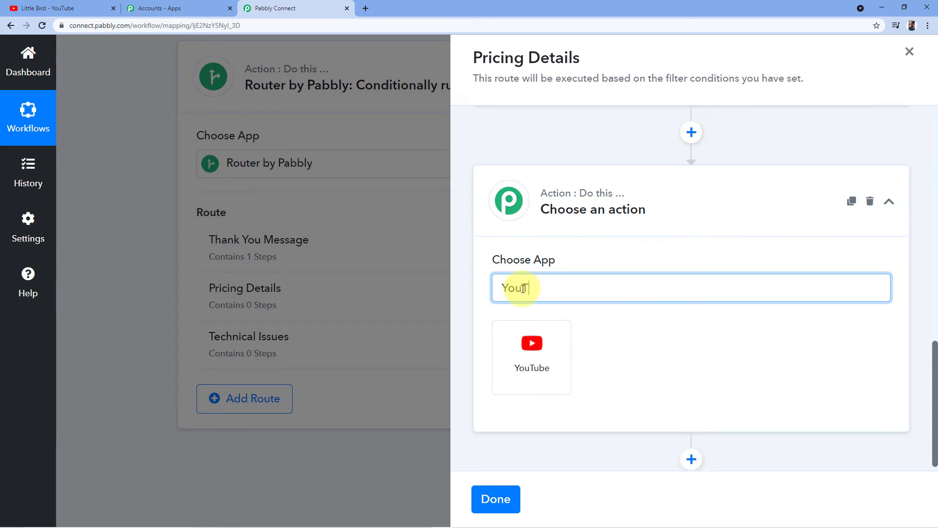
text(Tube)
click(517, 324)
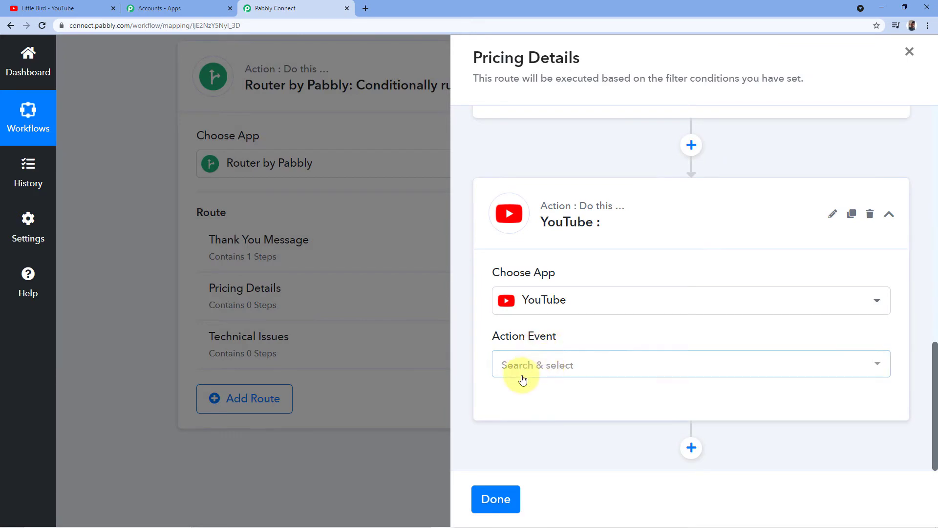
Set the YouTube action event to Reply to Comment and connect it through the existing connection YouTube #30
click(547, 362)
scroll(533, 372, down, 2)
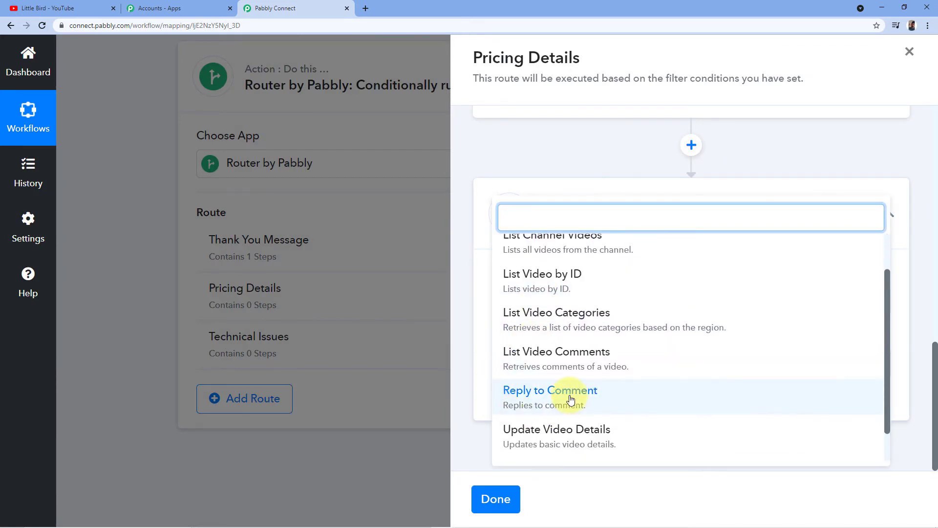
click(542, 393)
click(518, 405)
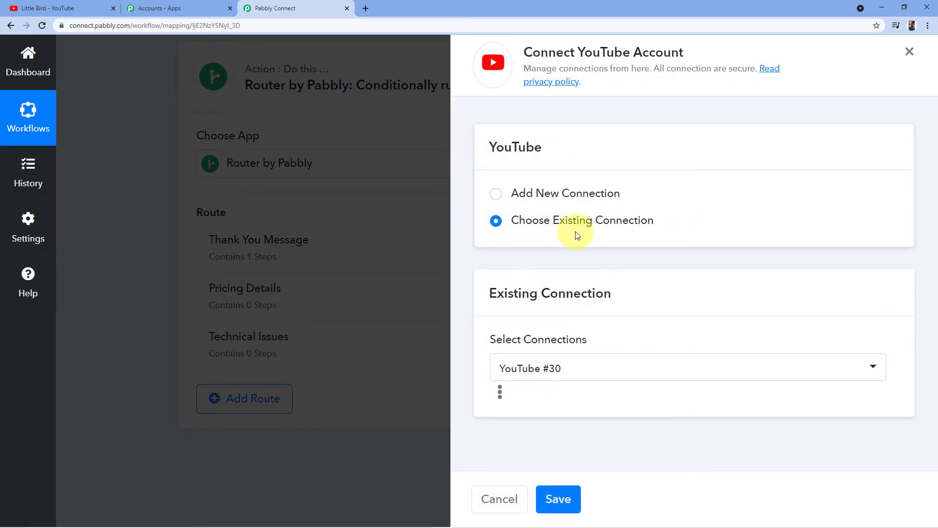
click(561, 498)
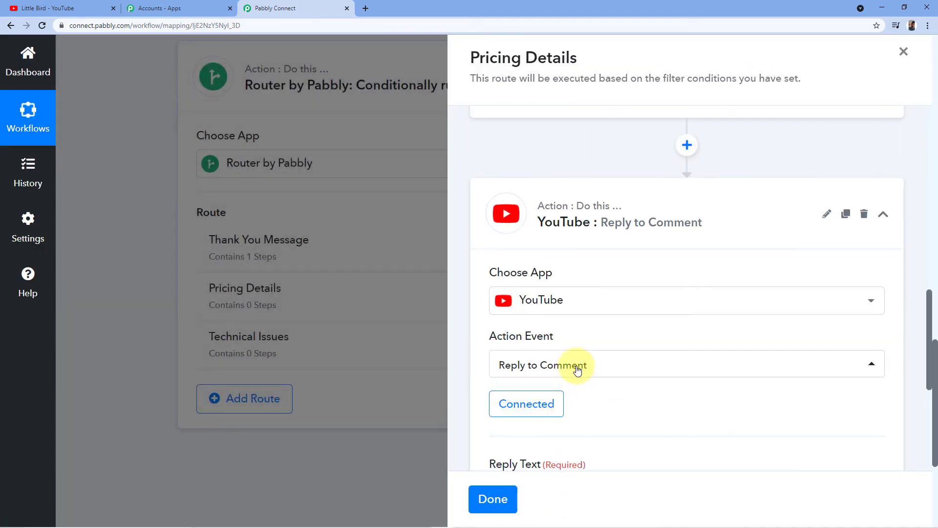
click(582, 372)
Look over the reply action's required fields and the route's filter conditions with their test response
scroll(589, 351, down, 5)
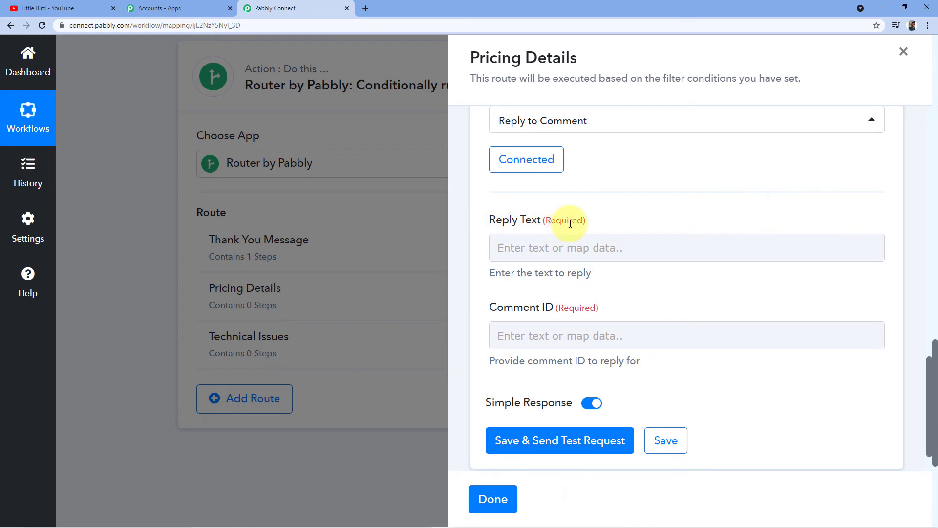
scroll(628, 209, up, 15)
scroll(726, 343, up, 3)
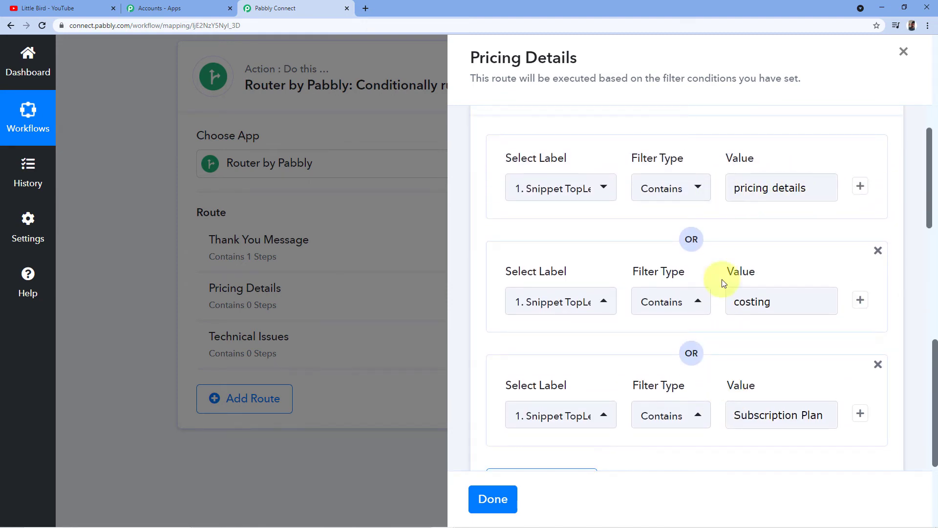
scroll(763, 322, down, 2)
scroll(727, 313, down, 3)
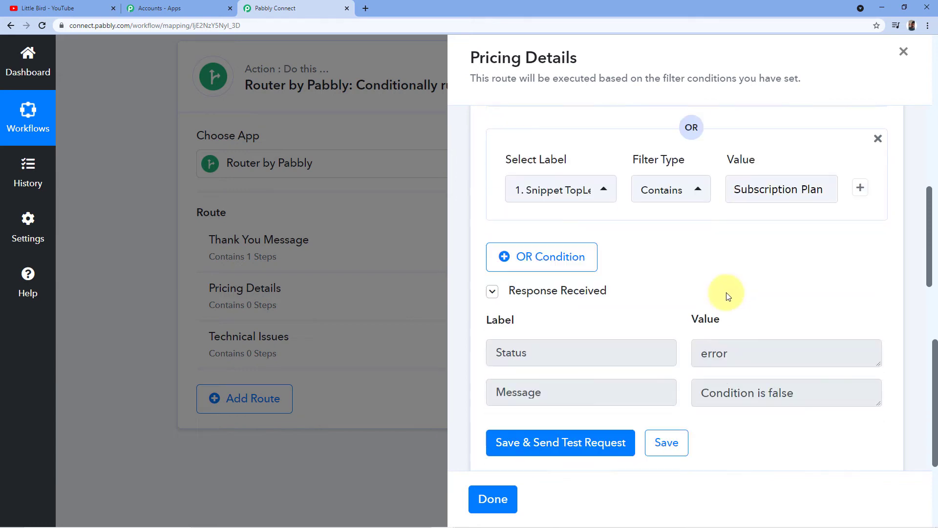
Start the Pricing Details reply text with "Hello" followed by the mapped Snippet TopLevelComment Snippet AuthorDisplayName from the YouTube trigger
scroll(758, 182, down, 10)
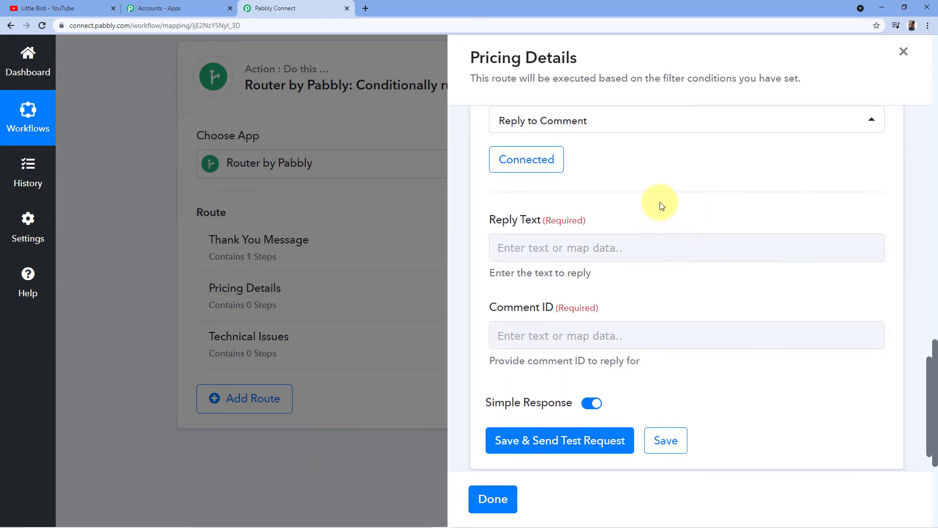
click(518, 249)
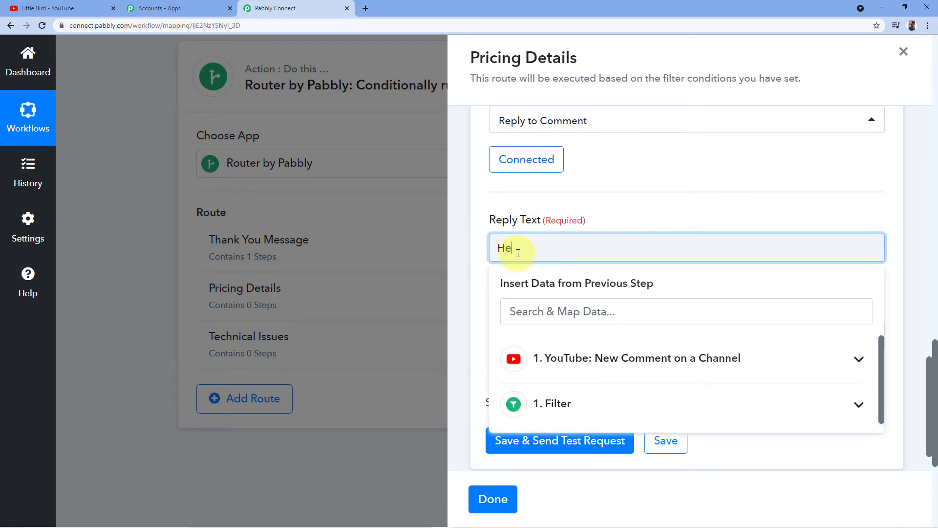
click(640, 352)
scroll(635, 347, down, 5)
scroll(635, 337, down, 4)
click(671, 355)
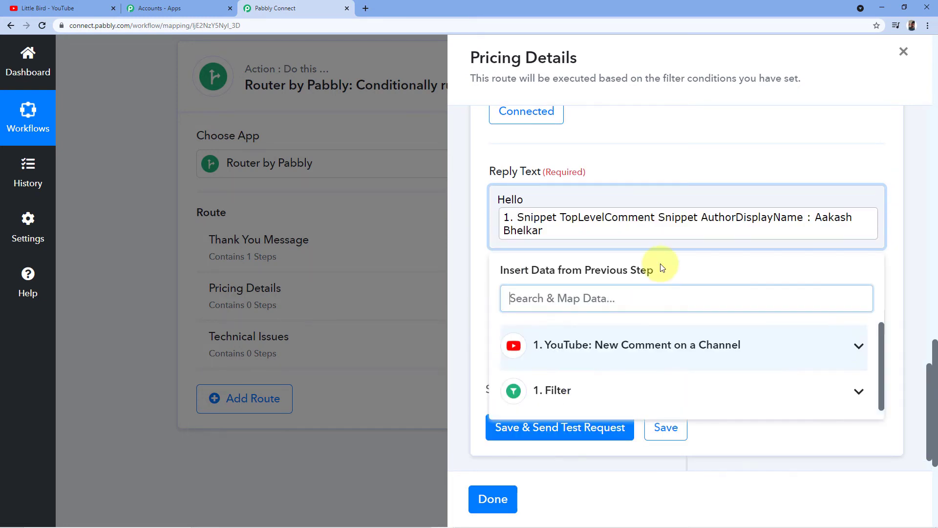
text(,)
key(Return)
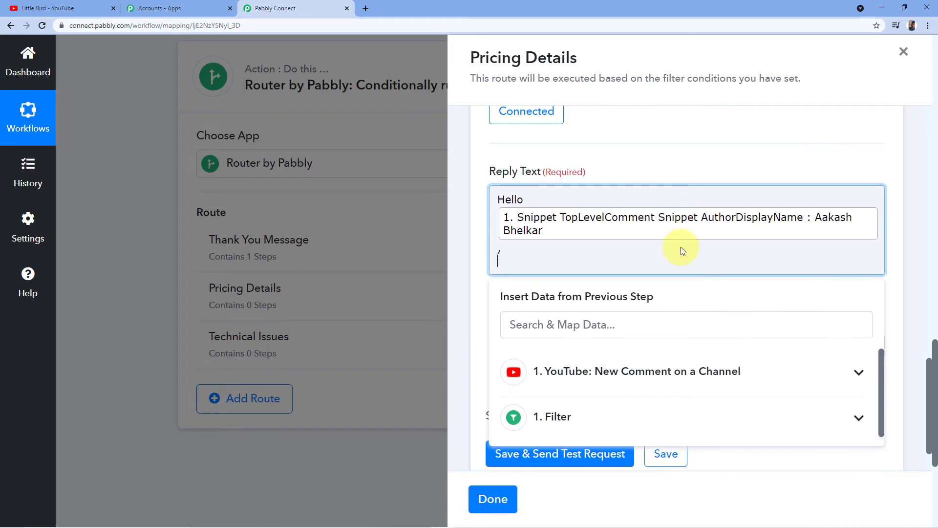
text(Please visit www)
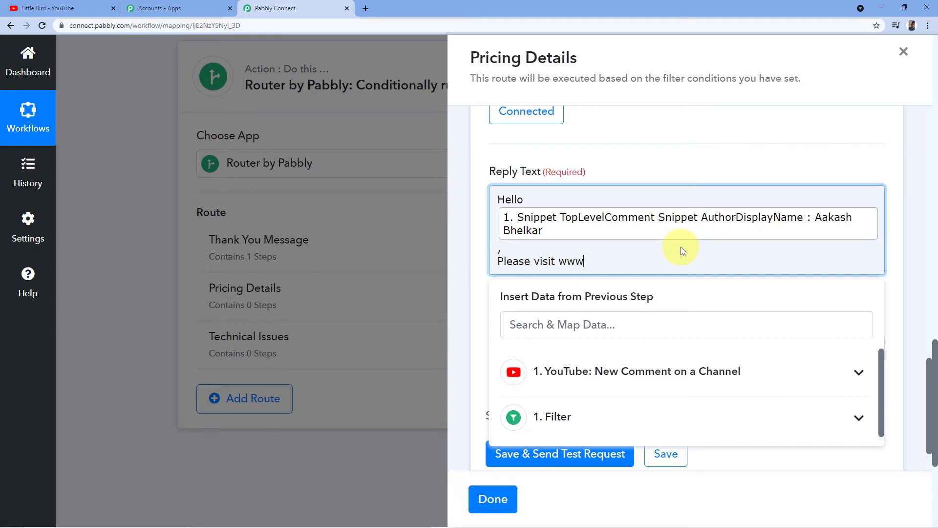
text(.pabbly.com for more details)
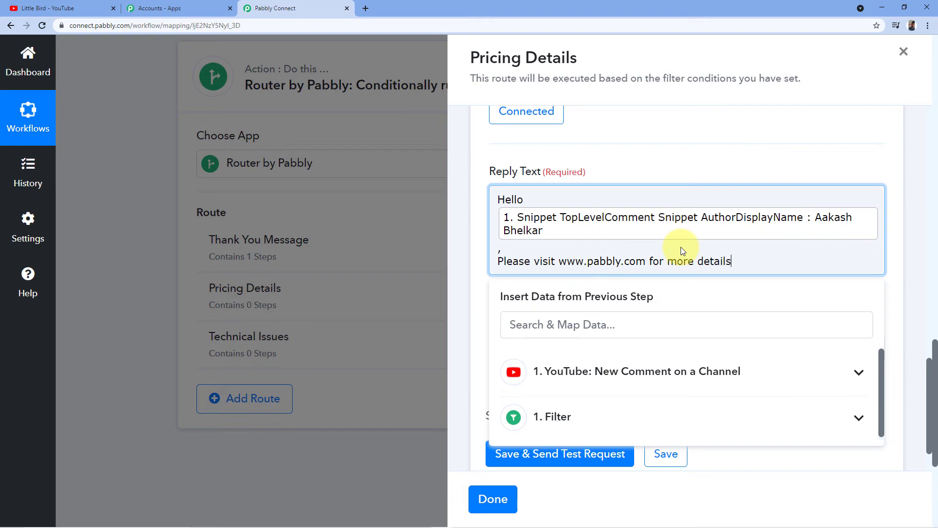
text(.)
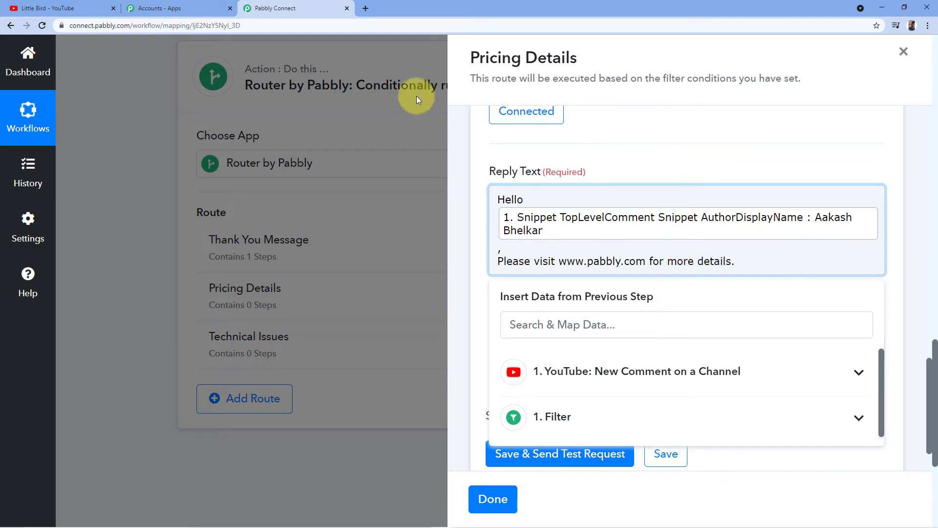
click(694, 169)
Map the reply action's Comment ID to Snippet TopLevelComment Id from the YouTube new-comment trigger
scroll(765, 250, up, 15)
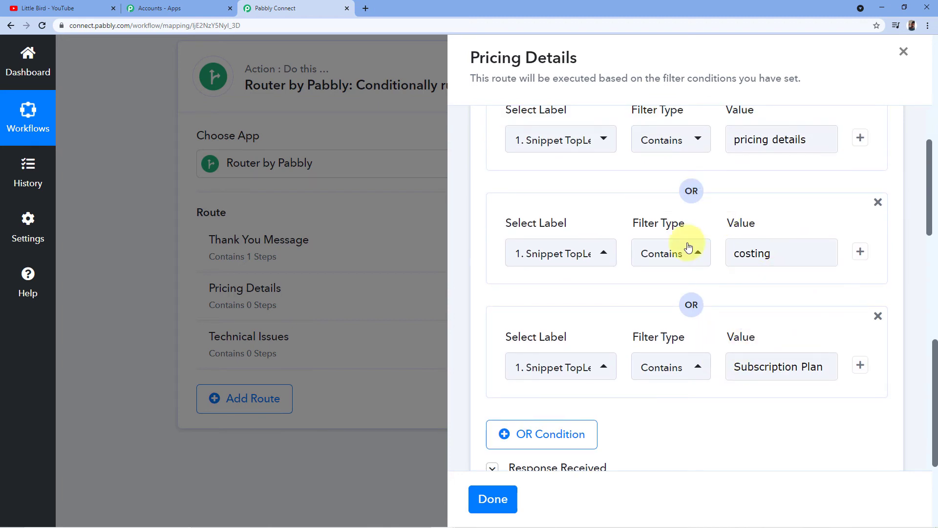
scroll(562, 215, down, 6)
scroll(582, 234, down, 12)
click(596, 258)
click(483, 294)
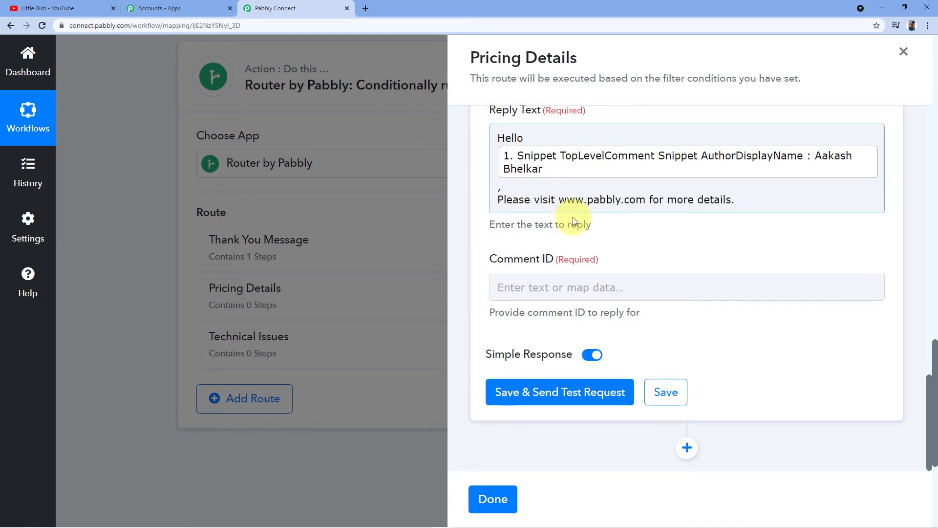
click(528, 291)
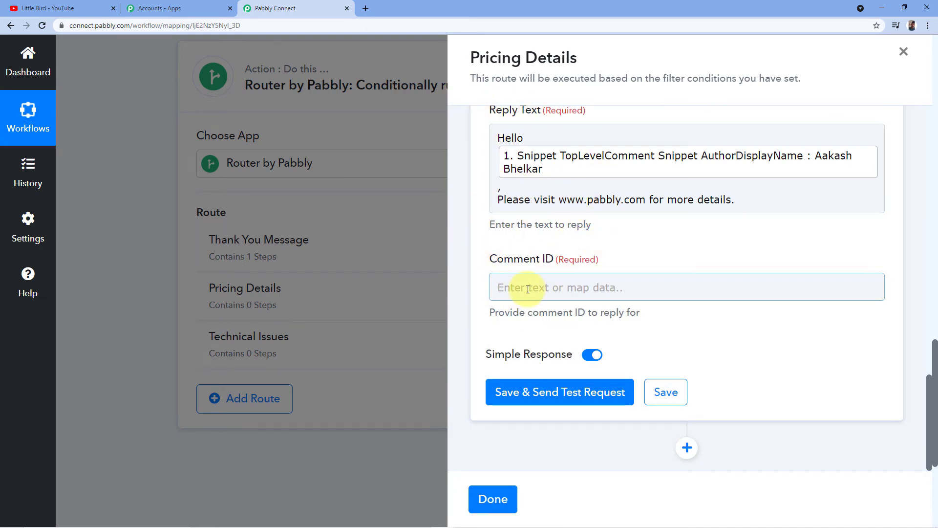
click(528, 289)
click(574, 361)
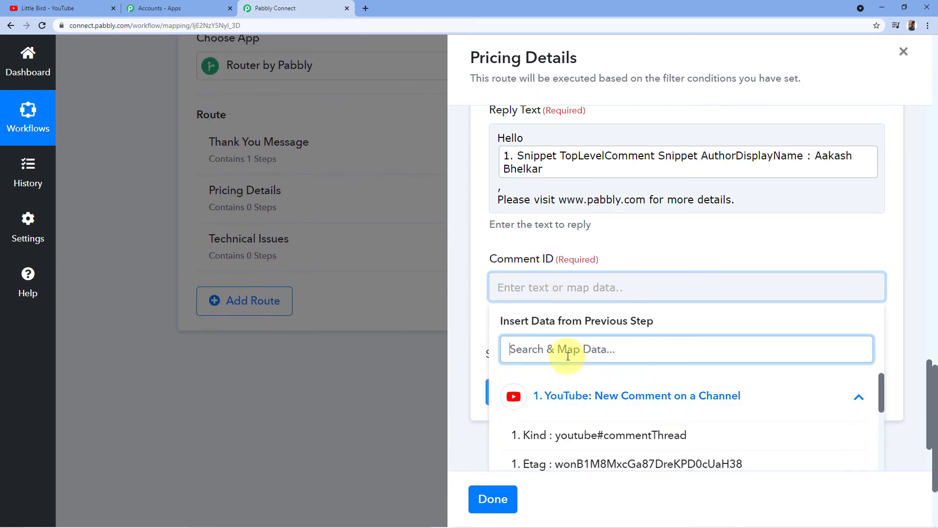
scroll(587, 371, down, 3)
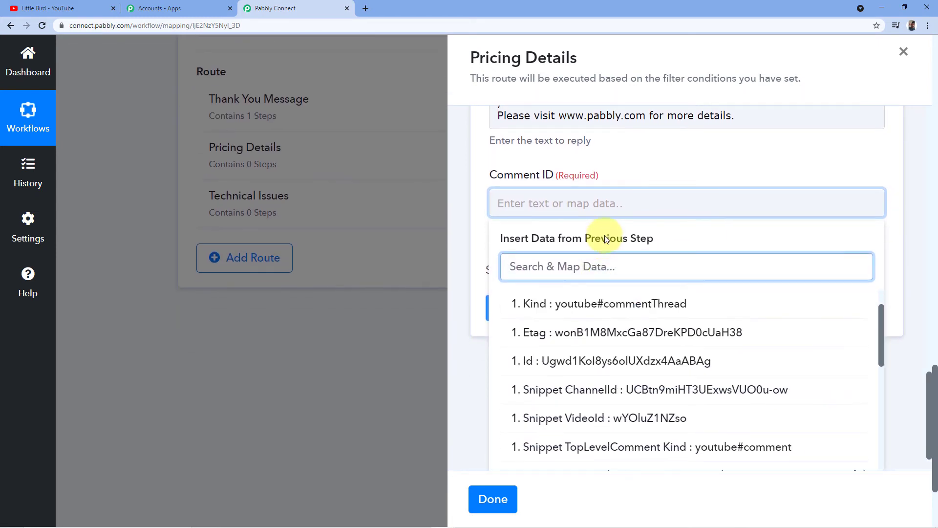
scroll(605, 244, down, 5)
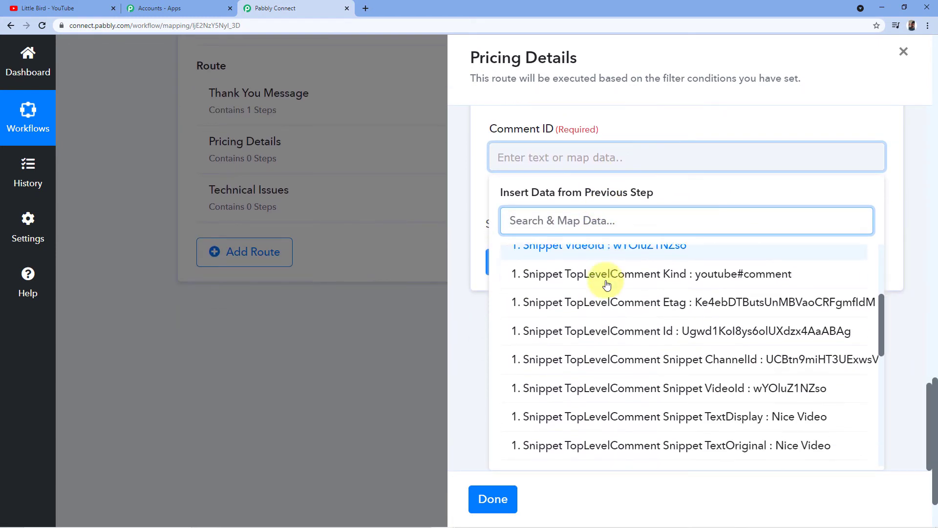
scroll(606, 285, down, 1)
click(649, 318)
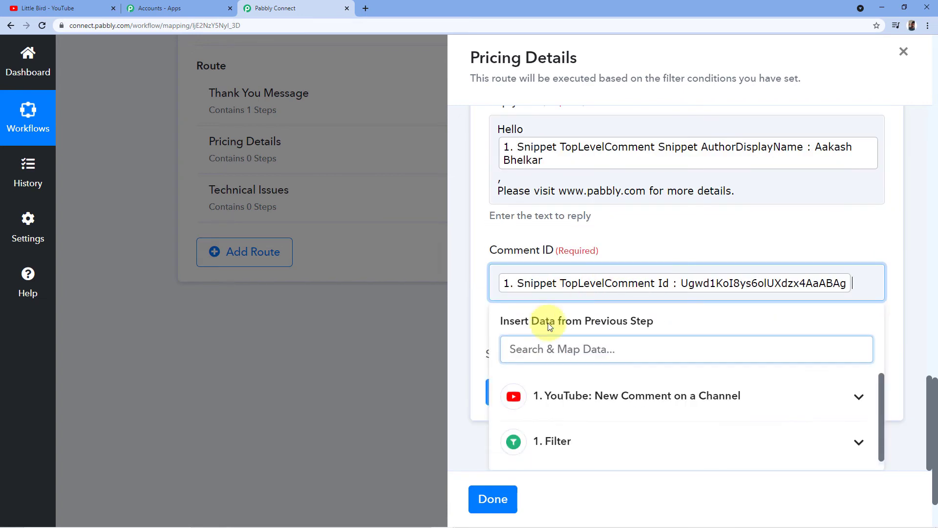
click(631, 247)
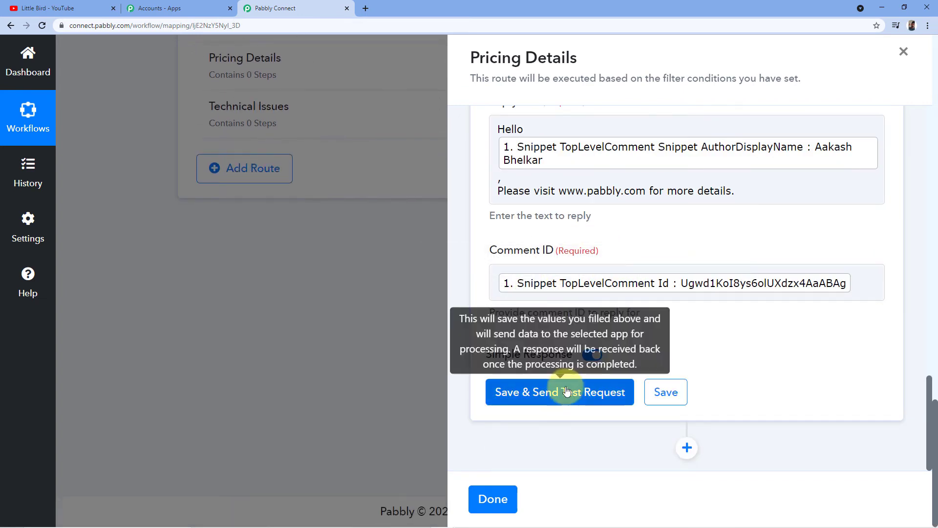
Save the reply action with a test request and enlarge the Snippet TextDisplay value in the response to read it fully
click(549, 391)
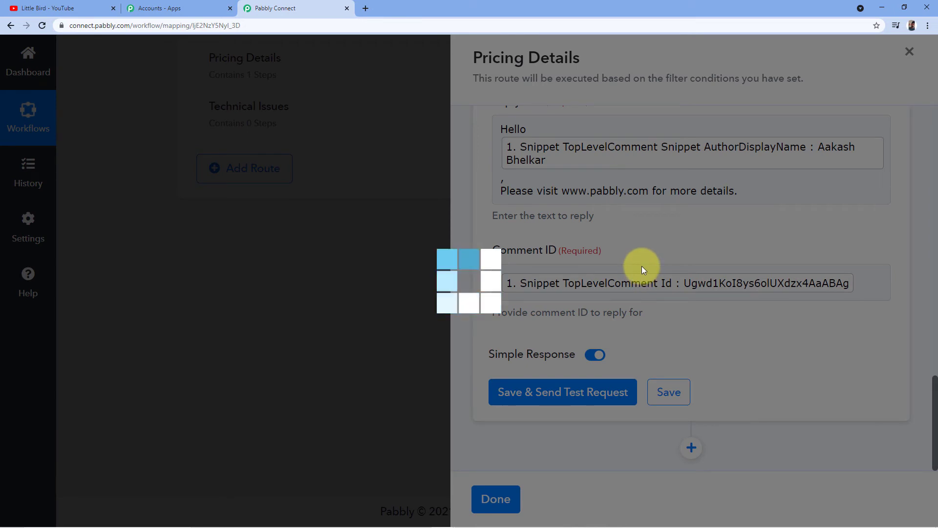
scroll(669, 294, down, 5)
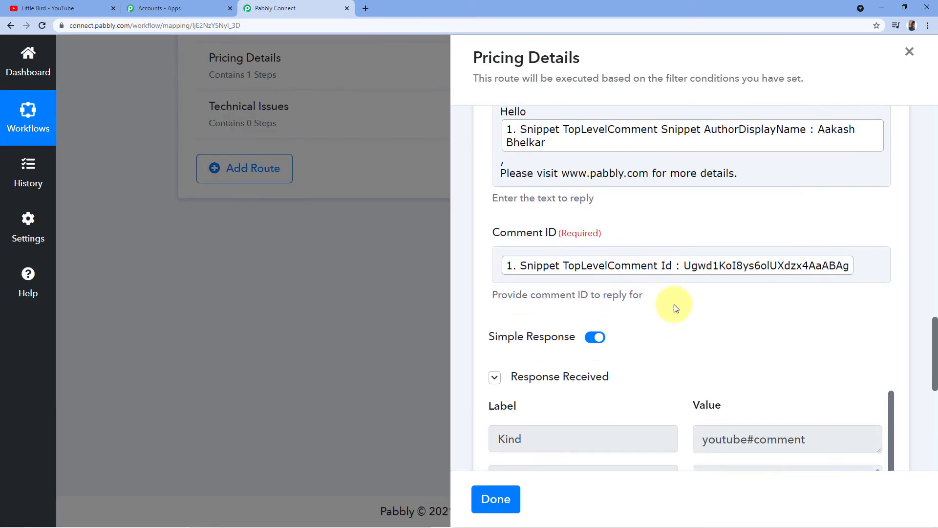
scroll(674, 205, down, 1)
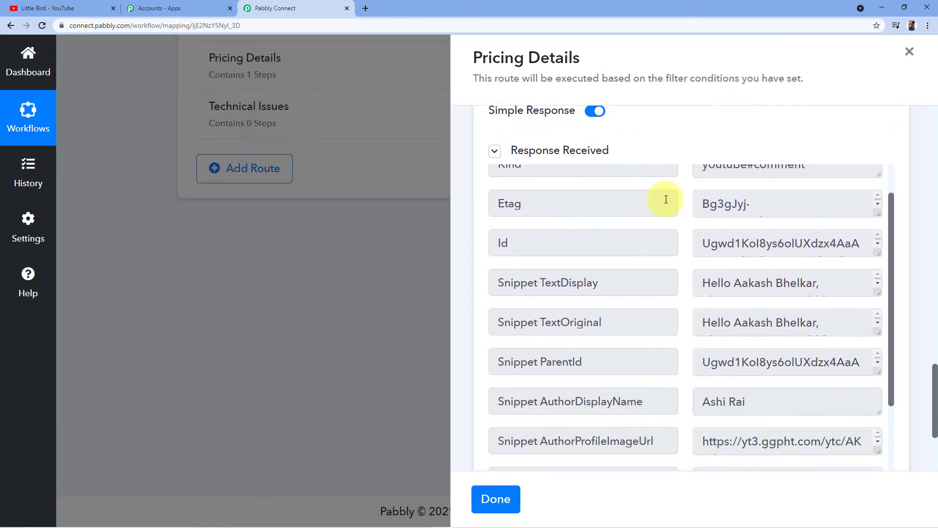
drag(880, 291, 860, 352)
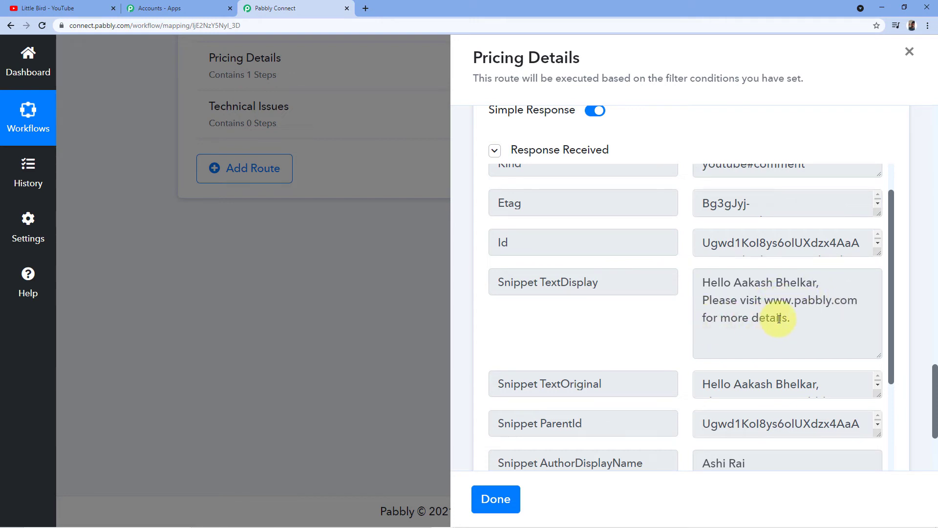
Switch to the Little Bird video on YouTube, reload it and examine the replies under the "Nice Video" comment
click(64, 9)
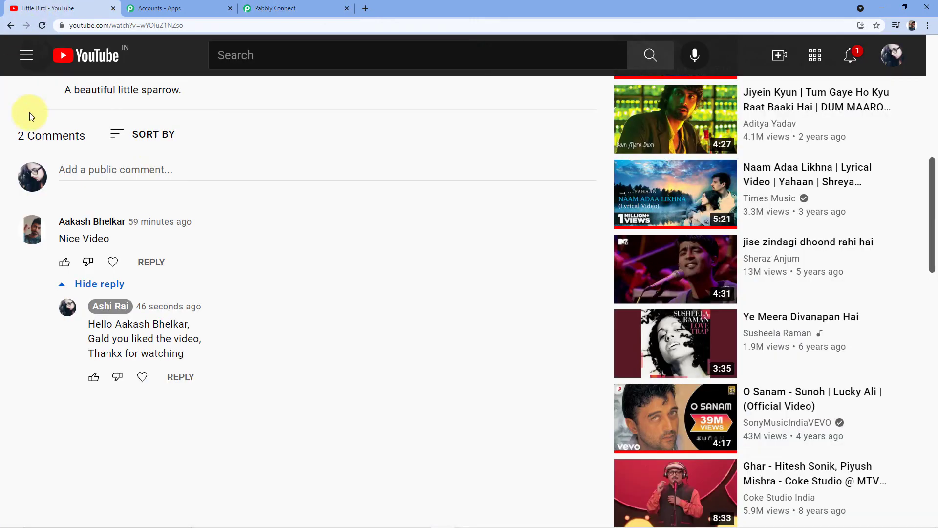
click(41, 28)
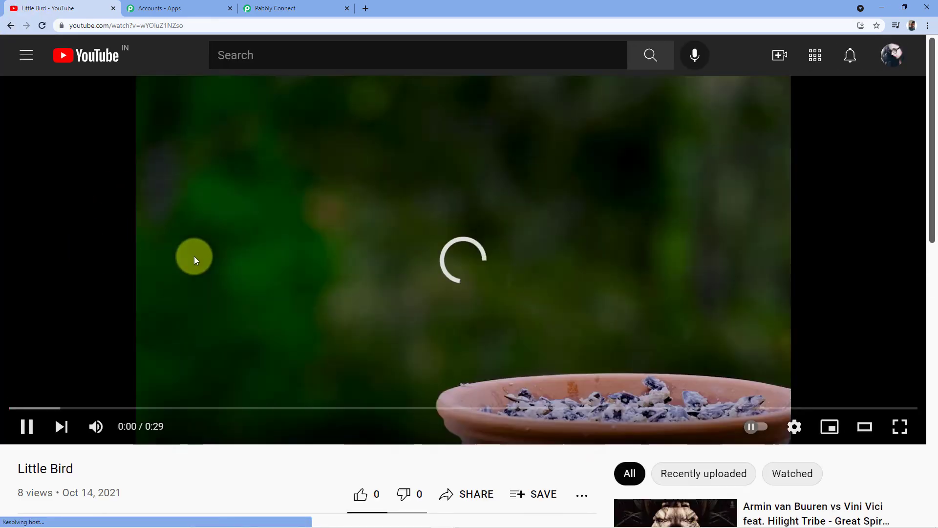
scroll(181, 257, down, 8)
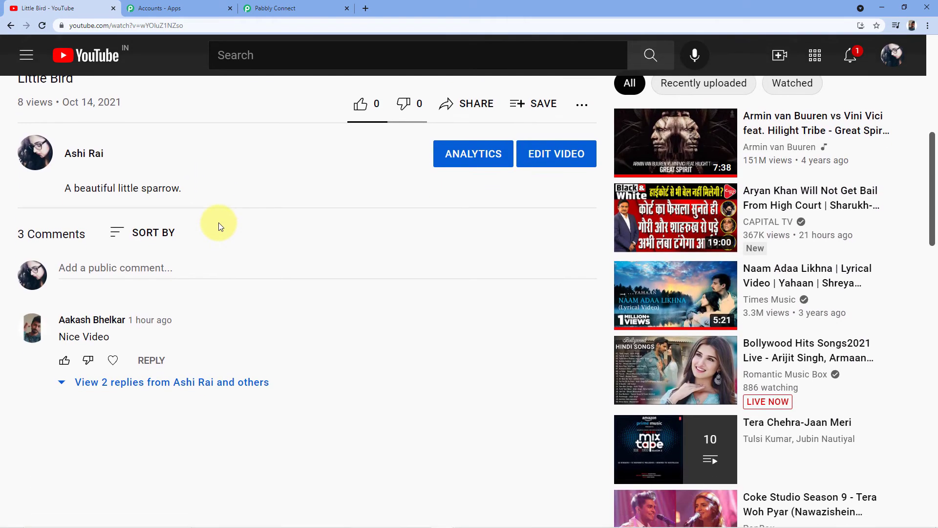
scroll(218, 222, down, 3)
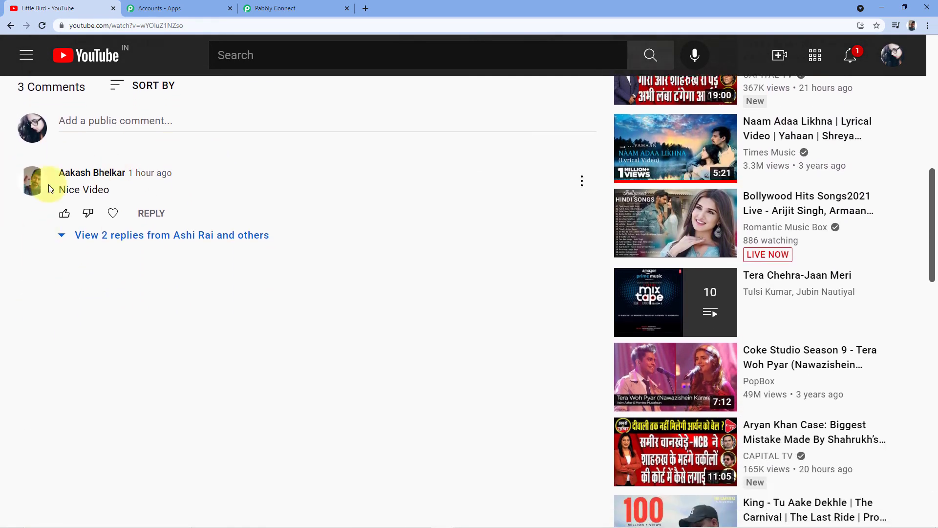
click(65, 237)
scroll(37, 267, down, 1)
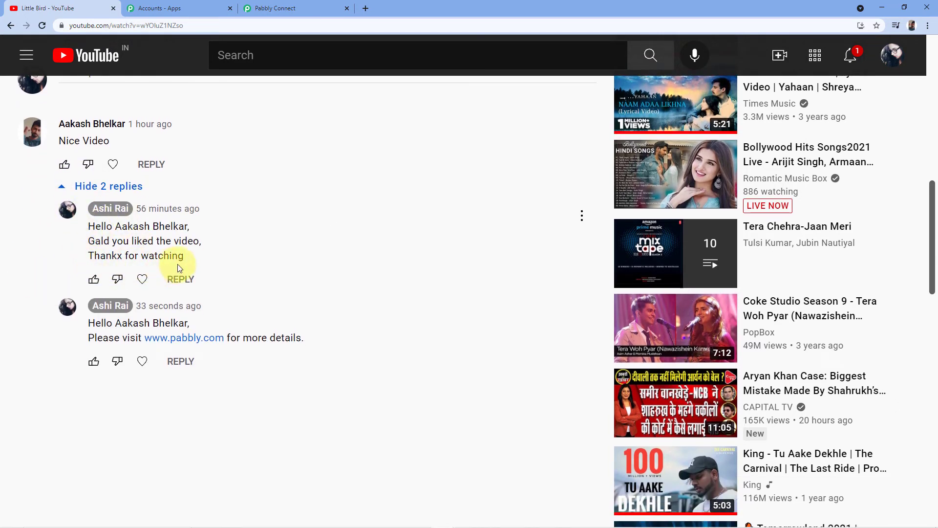
scroll(178, 268, down, 1)
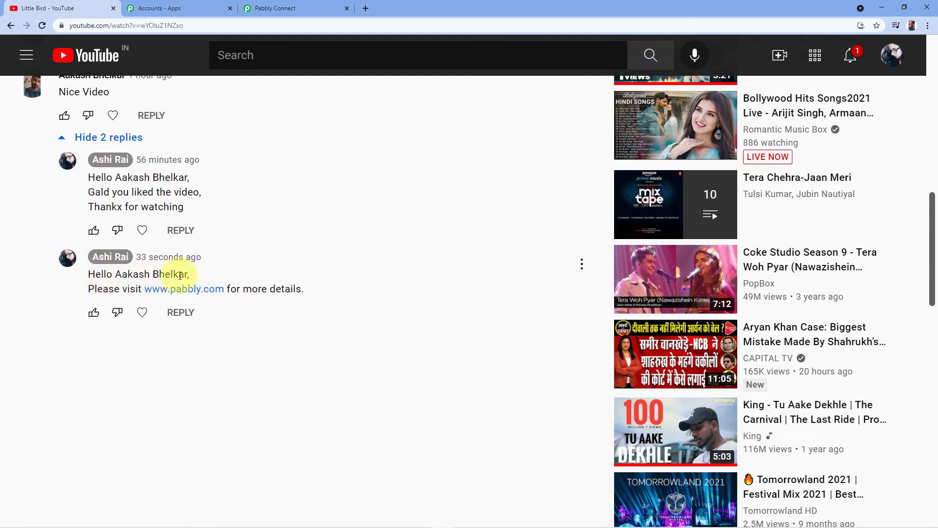
scroll(66, 107, up, 1)
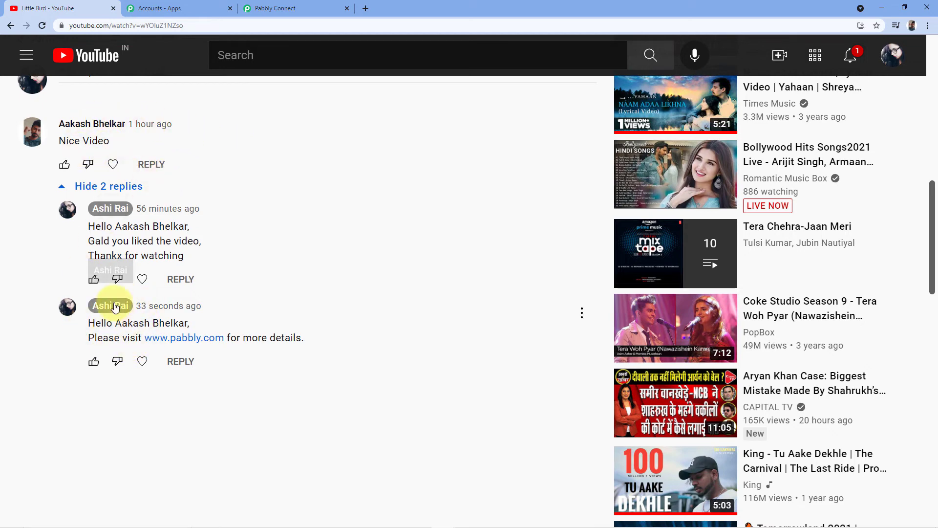
Compare the reply action's test response in Pabbly Connect with the YouTube replies, and recheck the Pricing Details filter conditions
click(286, 8)
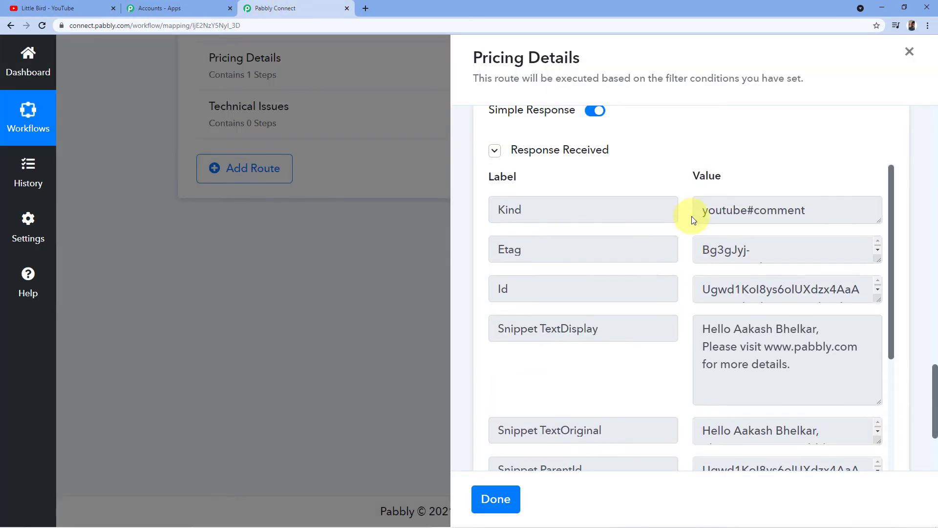
click(57, 6)
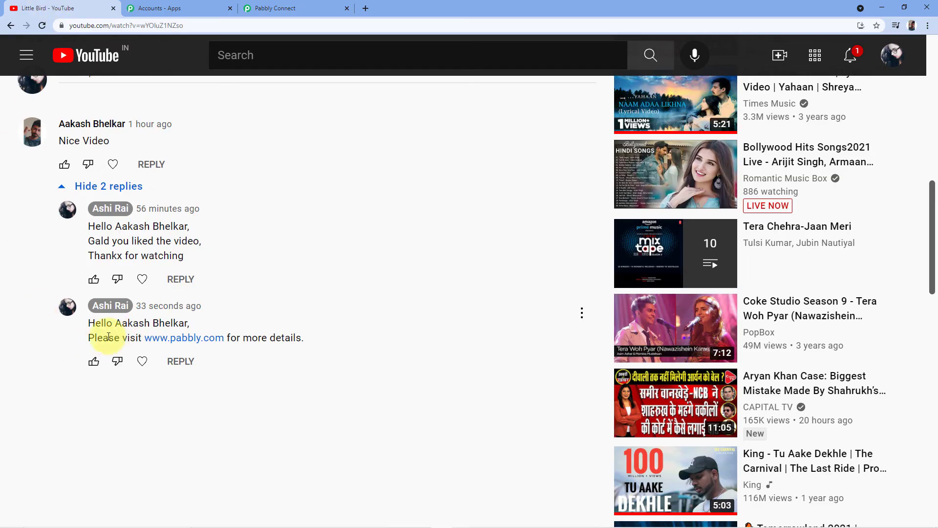
click(313, 7)
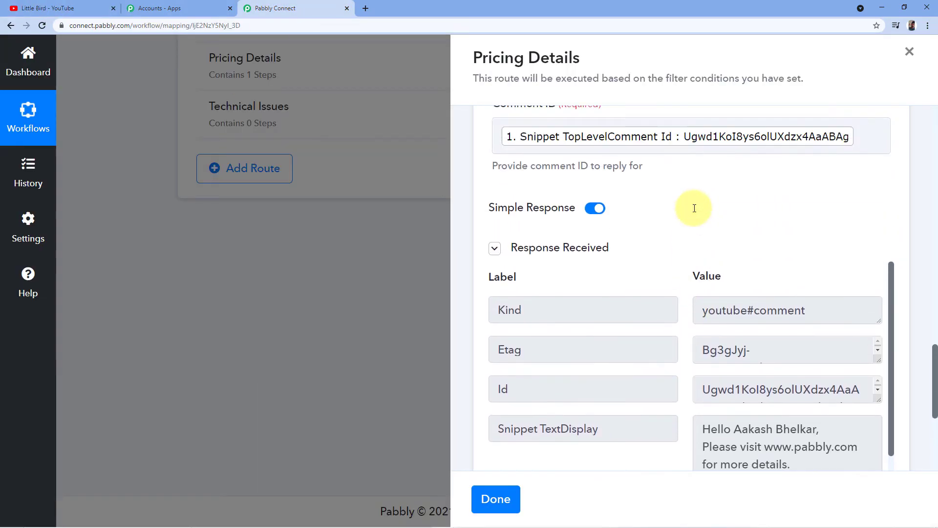
scroll(689, 220, down, 7)
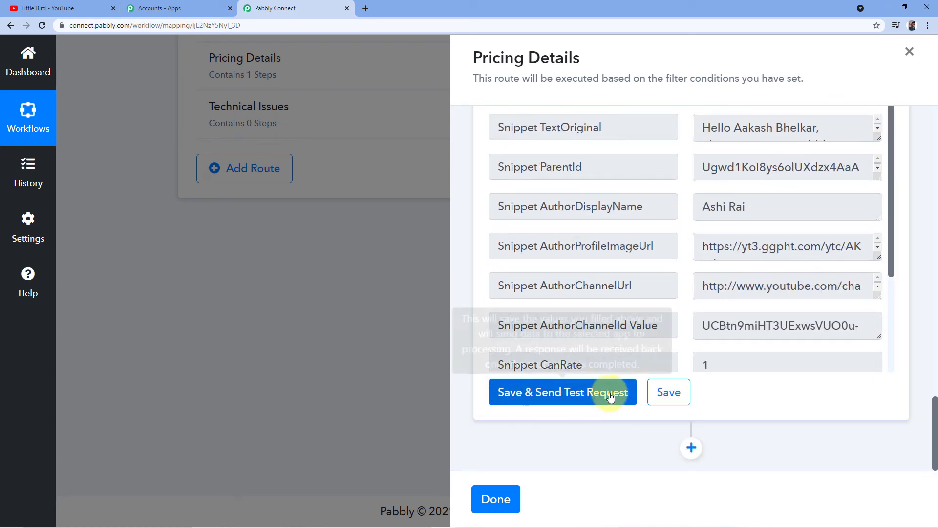
scroll(661, 226, down, 2)
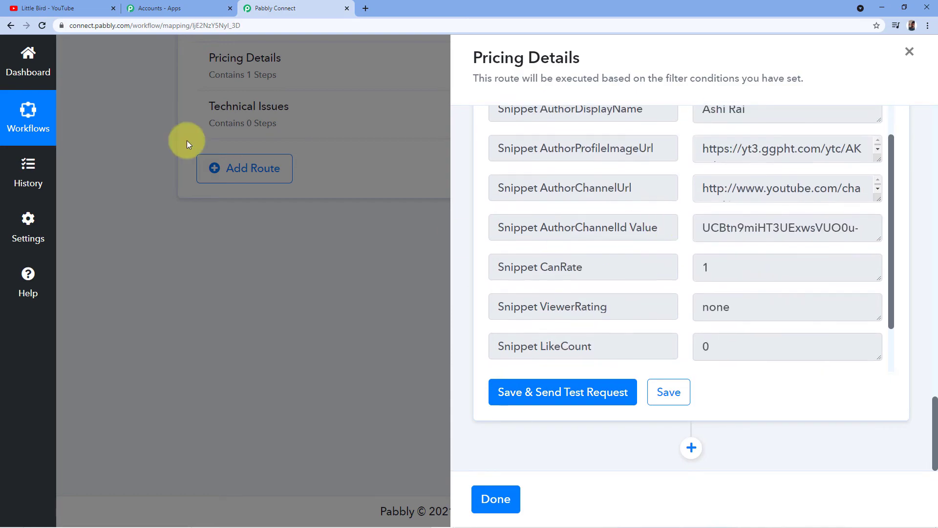
click(73, 8)
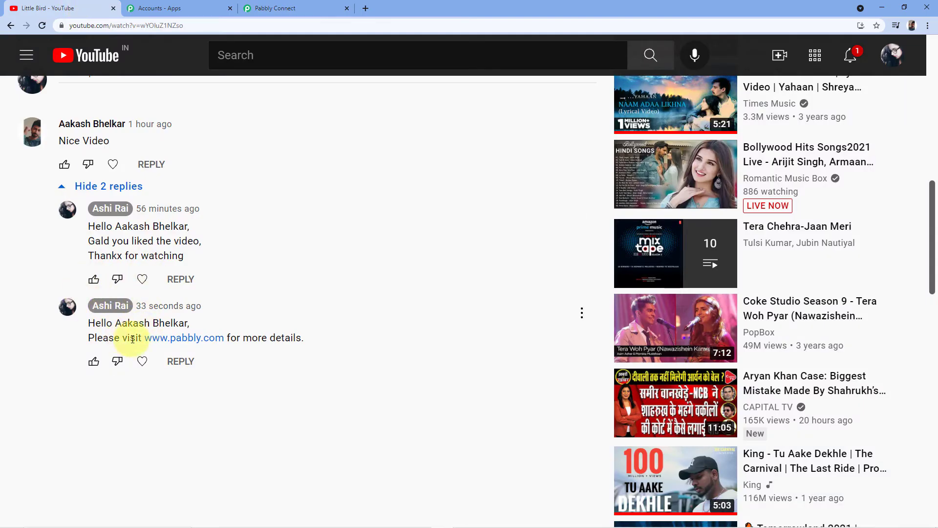
click(307, 8)
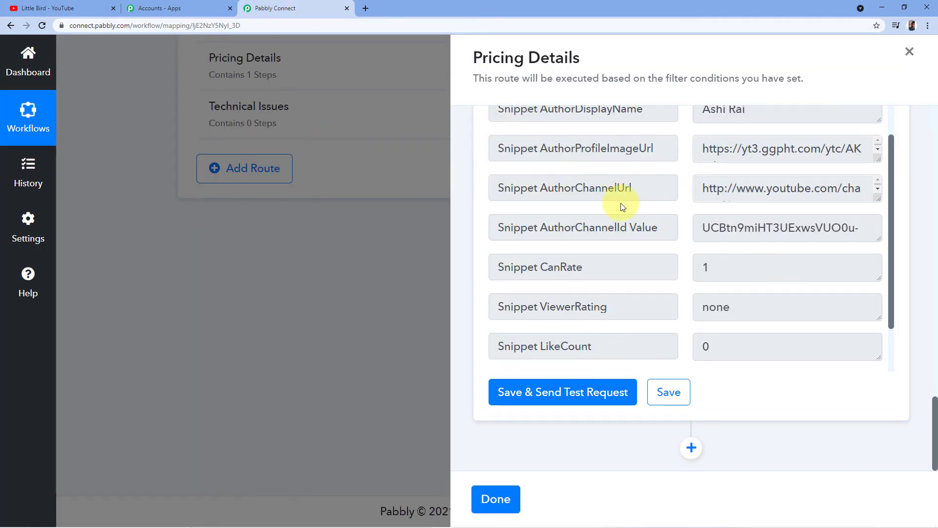
scroll(676, 227, up, 5)
scroll(681, 241, up, 10)
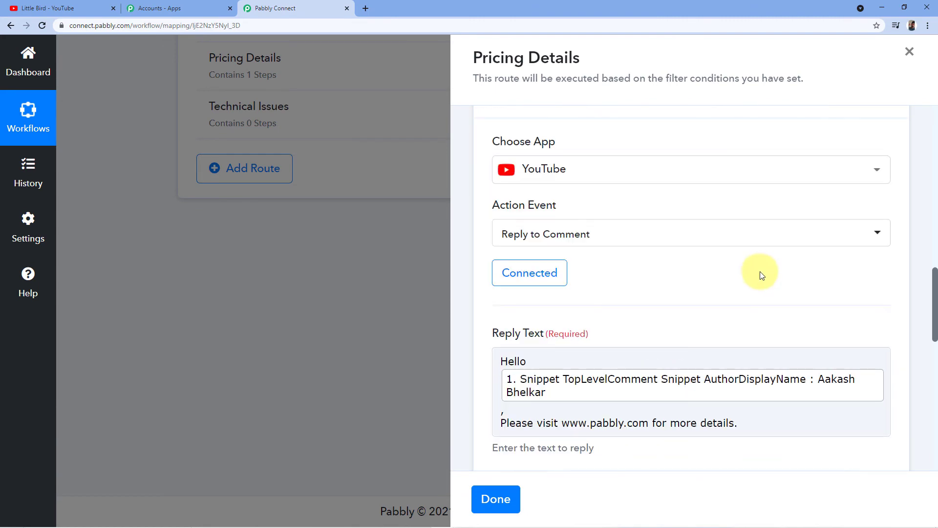
scroll(768, 274, up, 5)
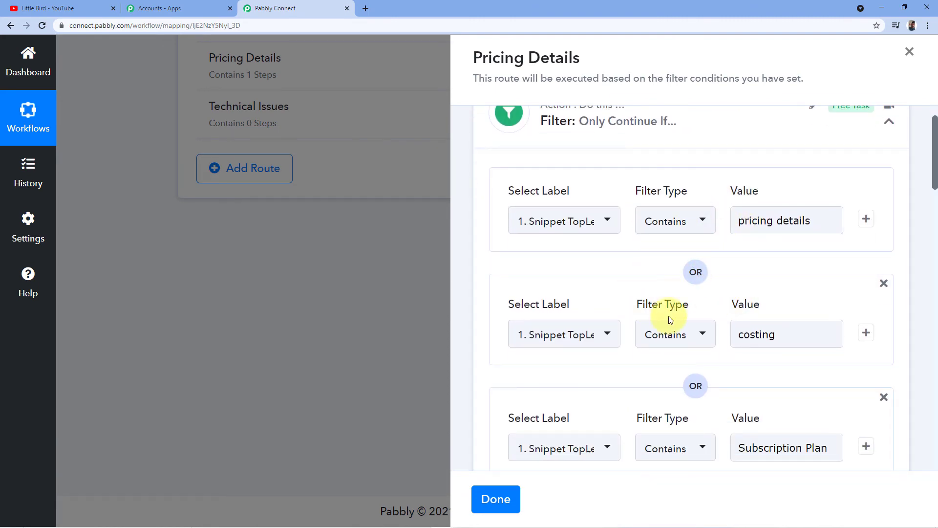
Look through the rest of the Pricing Details route, down to its YouTube reply action, and finish editing the route
scroll(711, 333, down, 7)
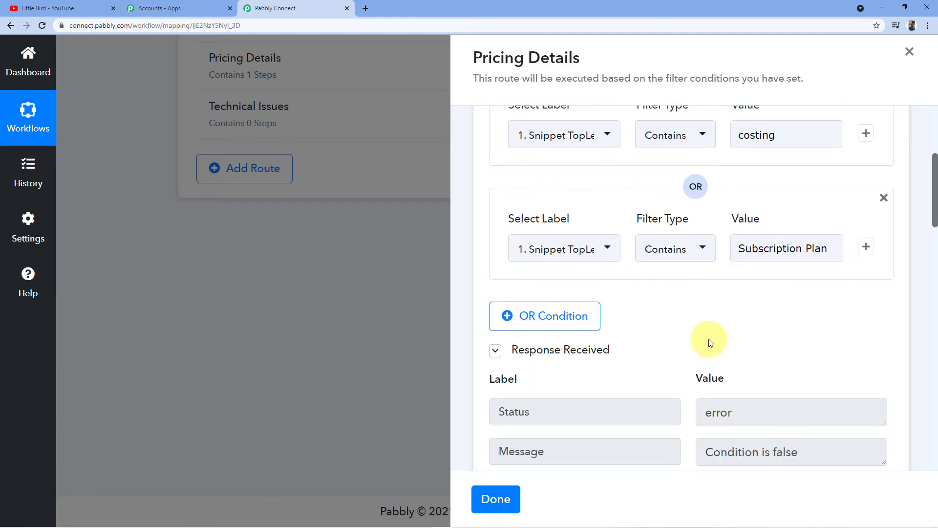
scroll(738, 337, down, 4)
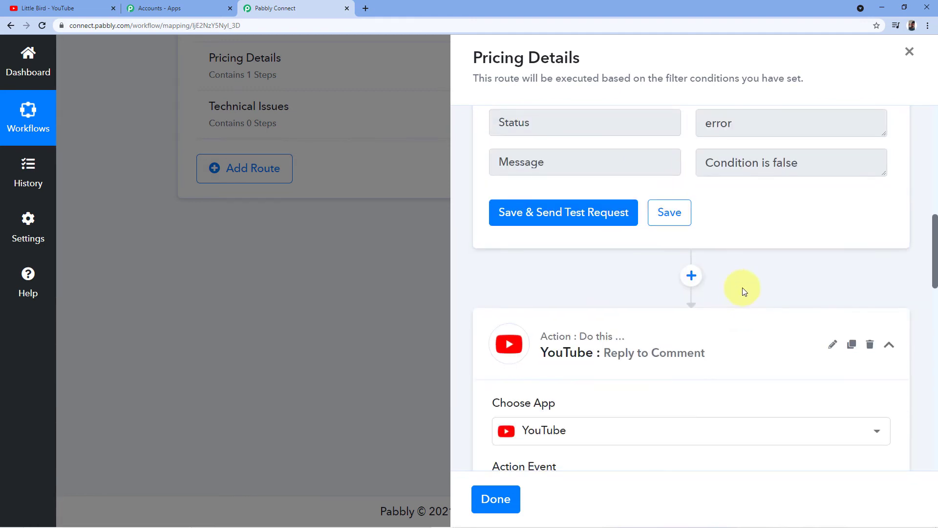
click(496, 503)
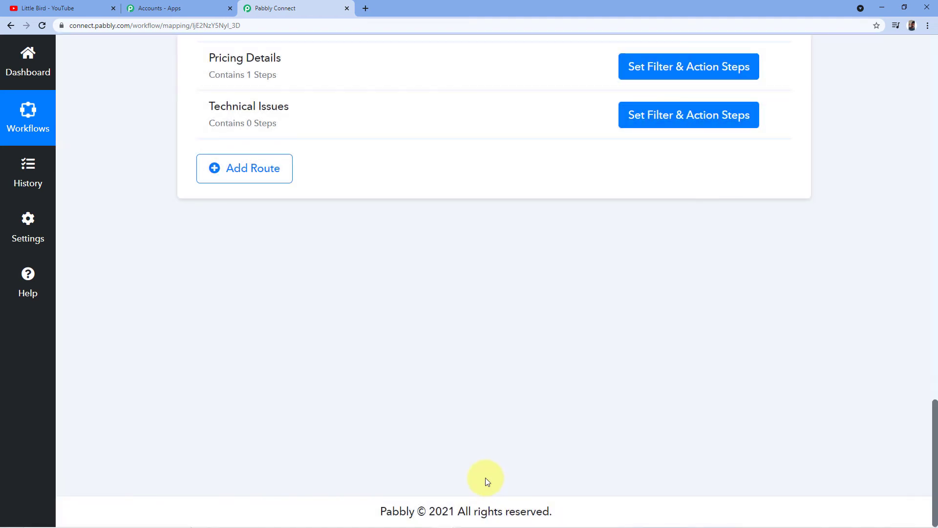
Open the Technical Issues route's filter and set its first label to Snippet TopLevelComment Snippet TextDisplay from the YouTube trigger
scroll(368, 465, up, 5)
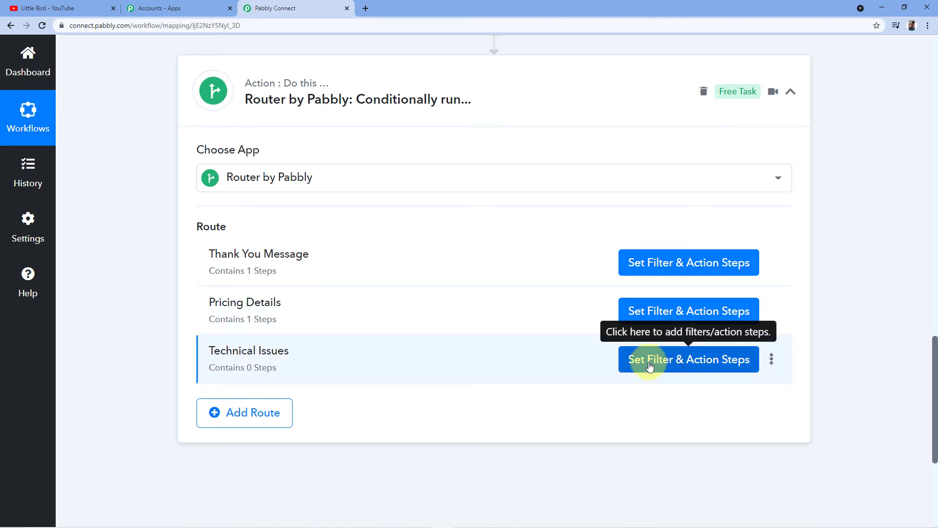
click(626, 360)
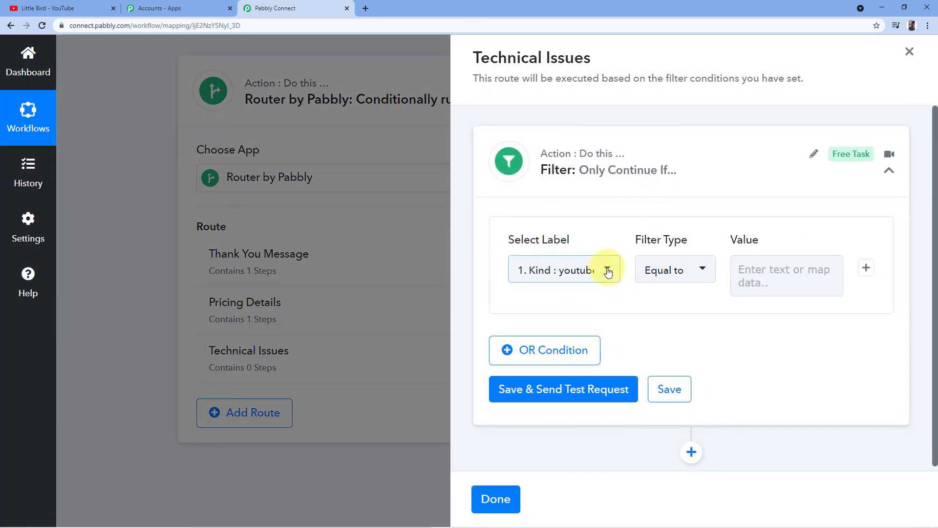
click(608, 272)
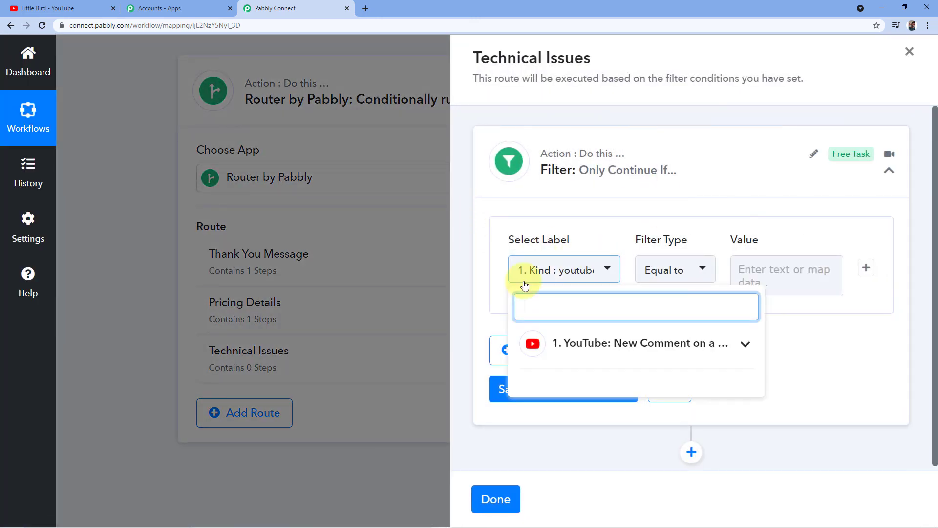
click(580, 343)
scroll(594, 290, down, 2)
scroll(594, 289, down, 3)
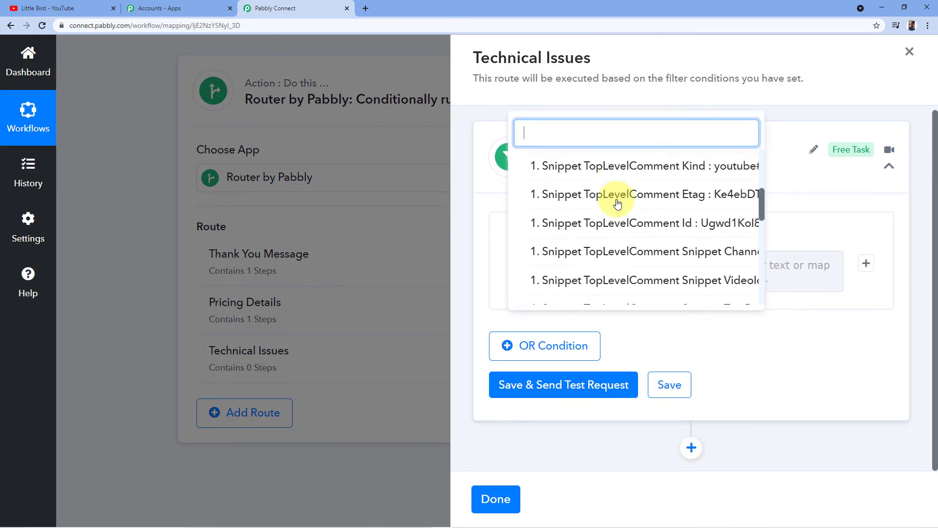
scroll(614, 221, down, 3)
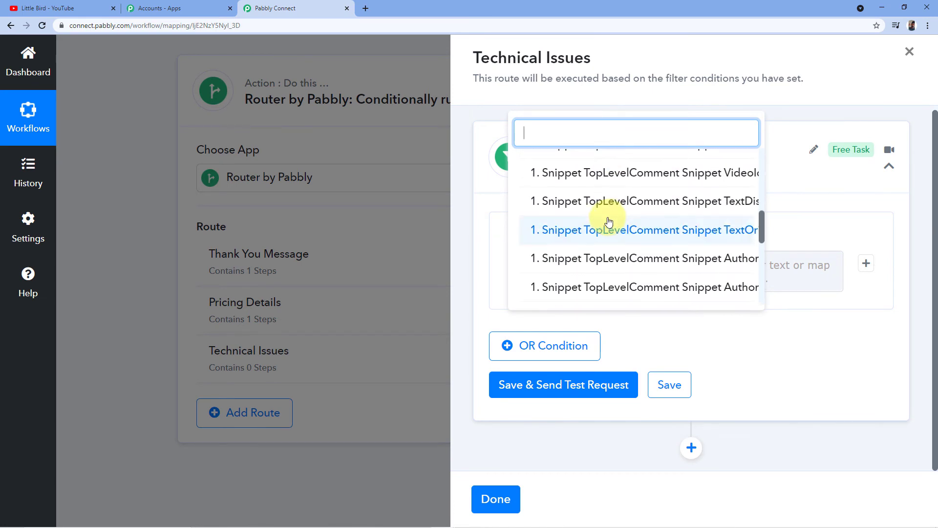
click(622, 203)
Set the first Technical Issues condition's filter type to Contains with the value "error"
click(680, 269)
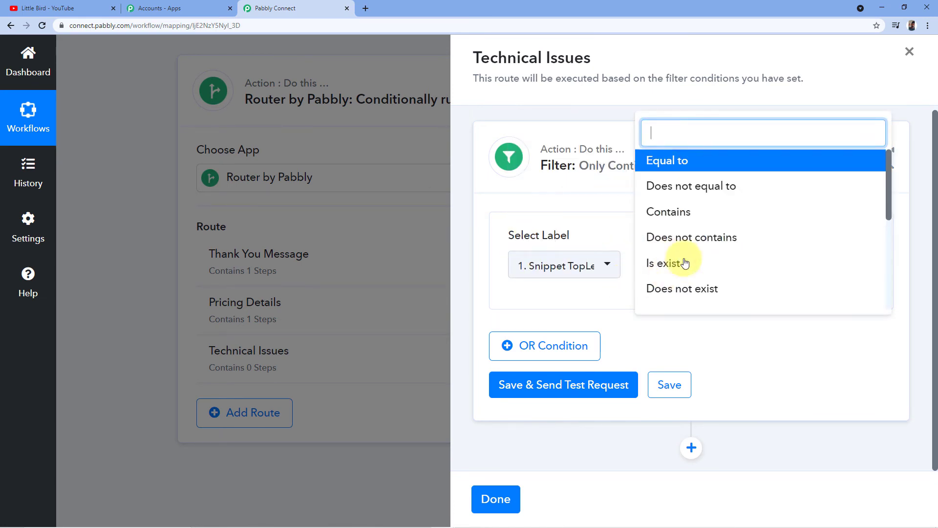
click(665, 212)
click(742, 264)
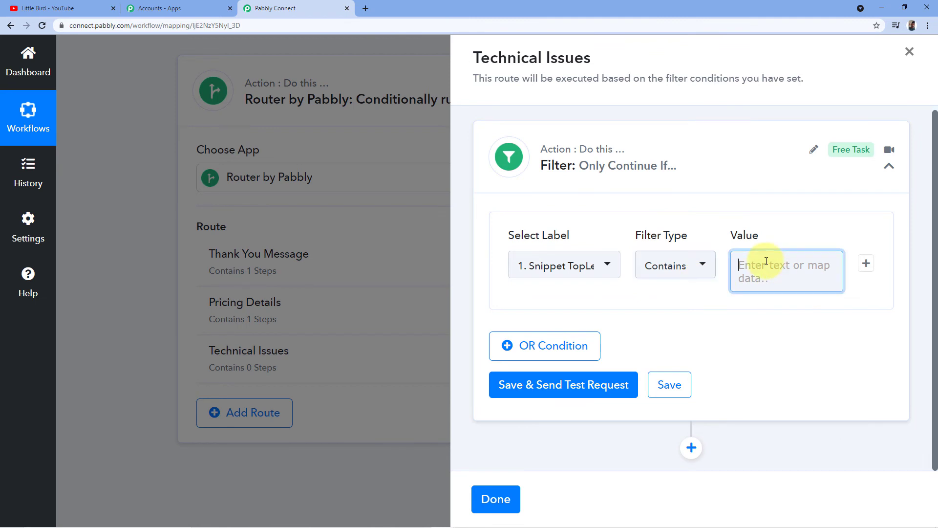
text(error)
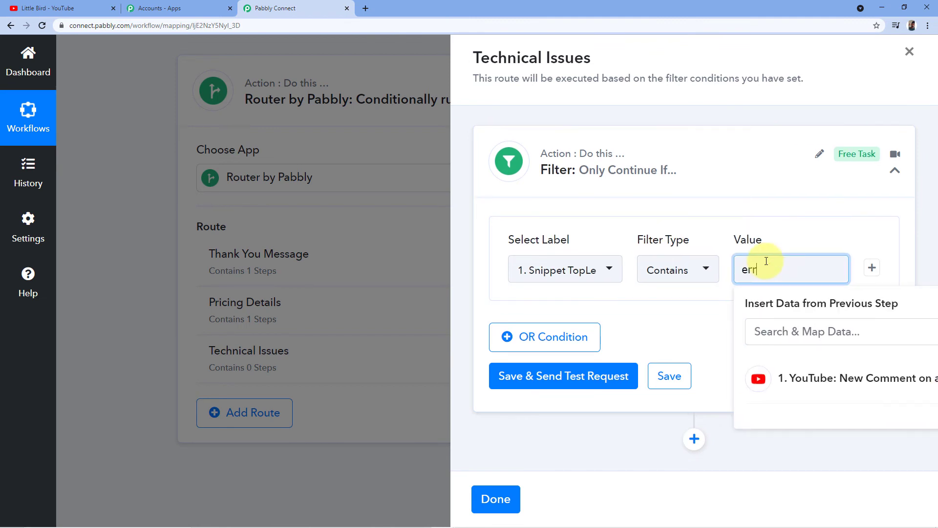
click(714, 208)
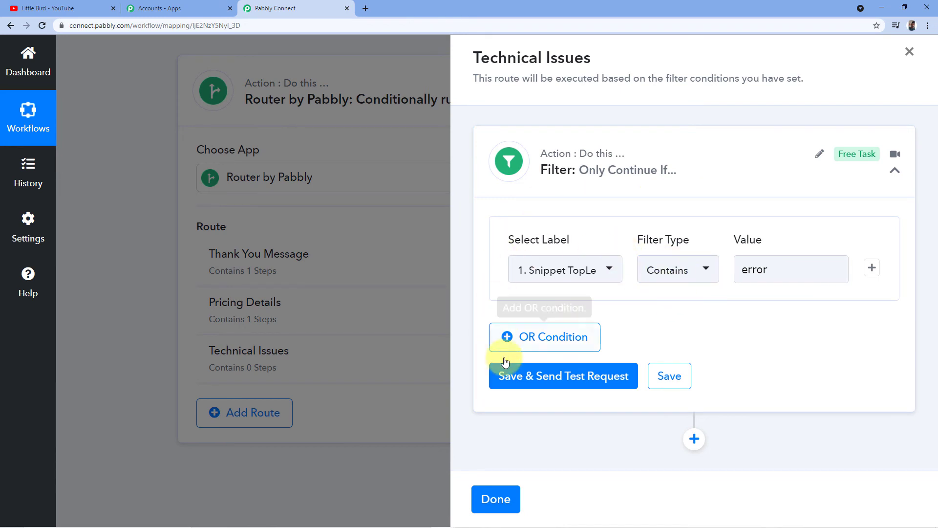
Add an OR condition to the Technical Issues filter, using the Snippet TopLevelComment Snippet TextDisplay label
click(539, 332)
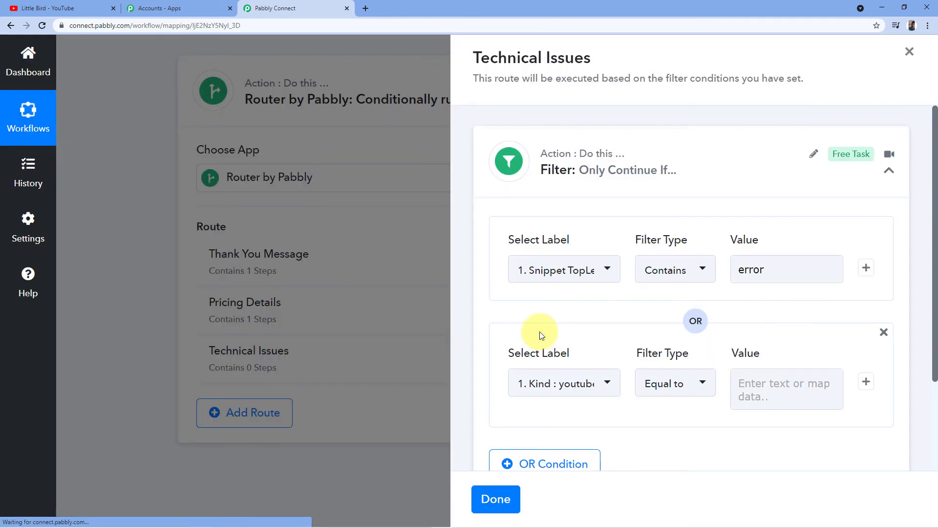
scroll(540, 335, down, 1)
click(593, 331)
scroll(606, 240, down, 1)
click(614, 224)
scroll(606, 283, down, 5)
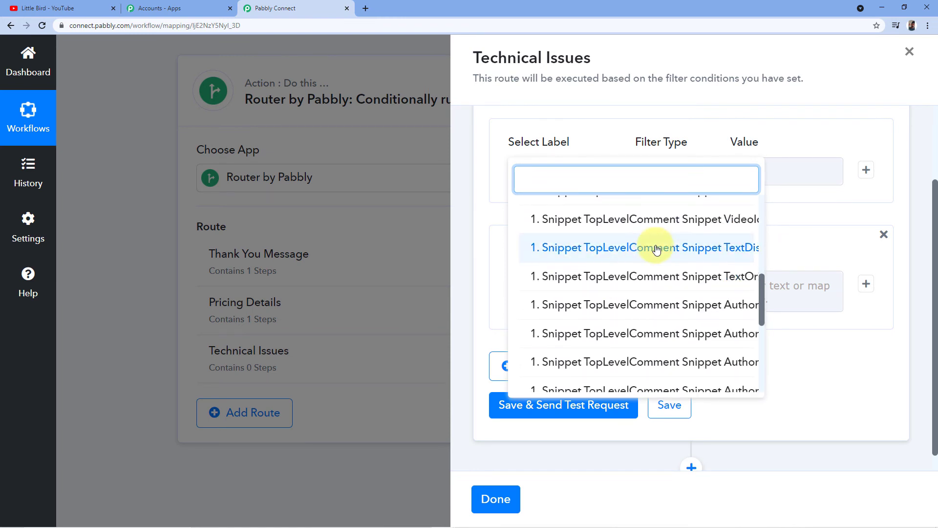
click(658, 250)
Set the OR condition's filter type to Contains with the value "issue"
click(670, 287)
click(675, 219)
click(774, 290)
text(issue)
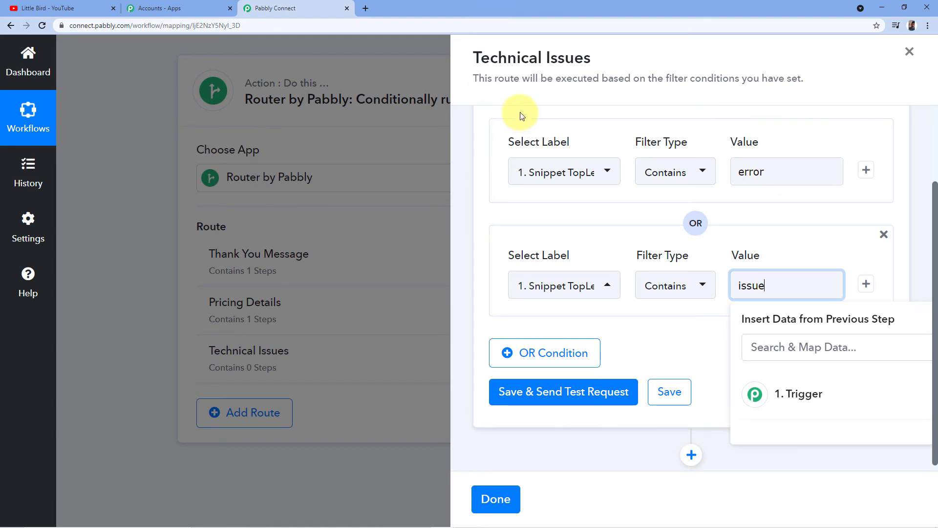
click(521, 116)
Check both Technical Issues filter conditions, then save the filter with a test request and view its response
scroll(521, 120, up, 2)
scroll(520, 136, down, 1)
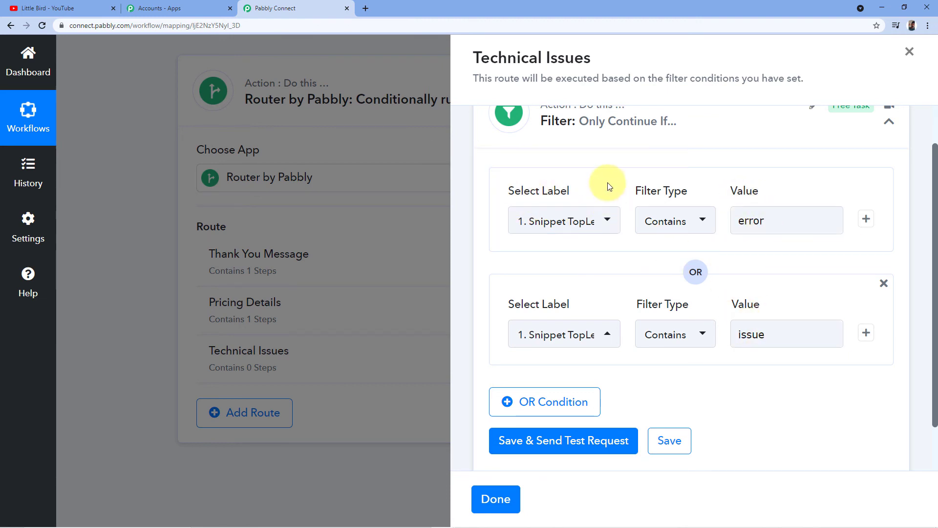
scroll(587, 178, down, 1)
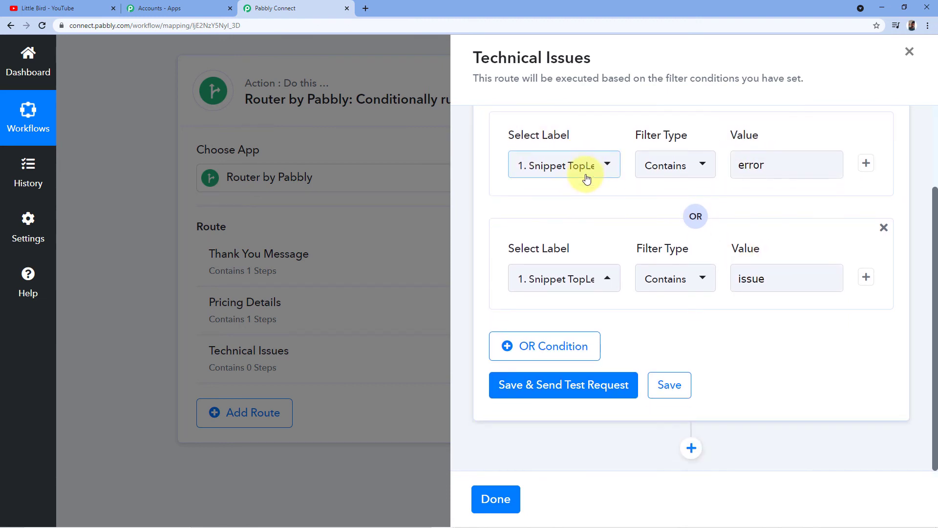
click(558, 389)
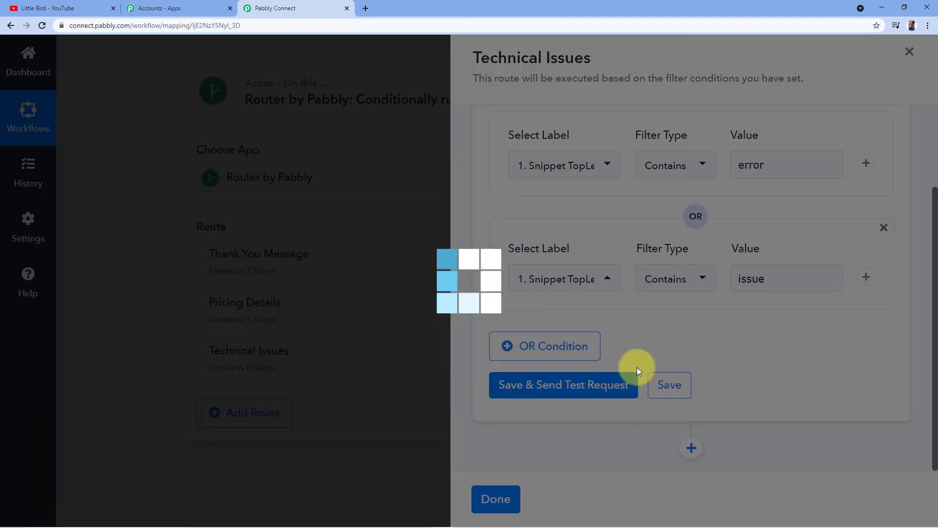
scroll(697, 334, down, 2)
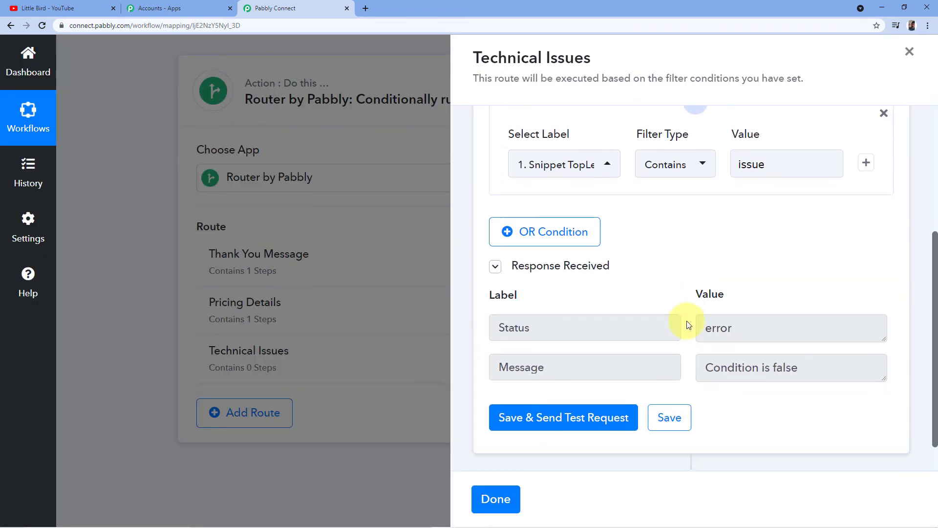
Leave the Technical Issues route, examine the "Nice Video" comment on YouTube, and return to Pabbly Connect
click(391, 122)
click(25, 10)
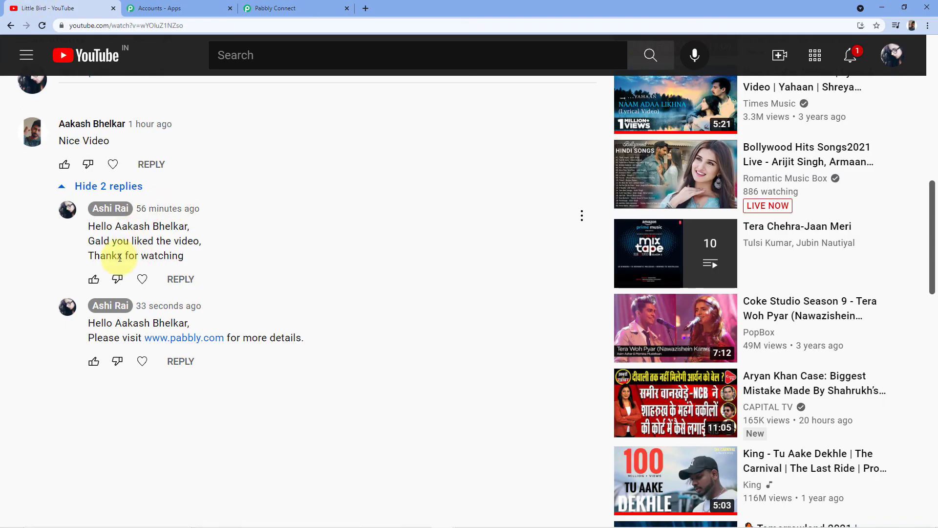
scroll(64, 181, up, 1)
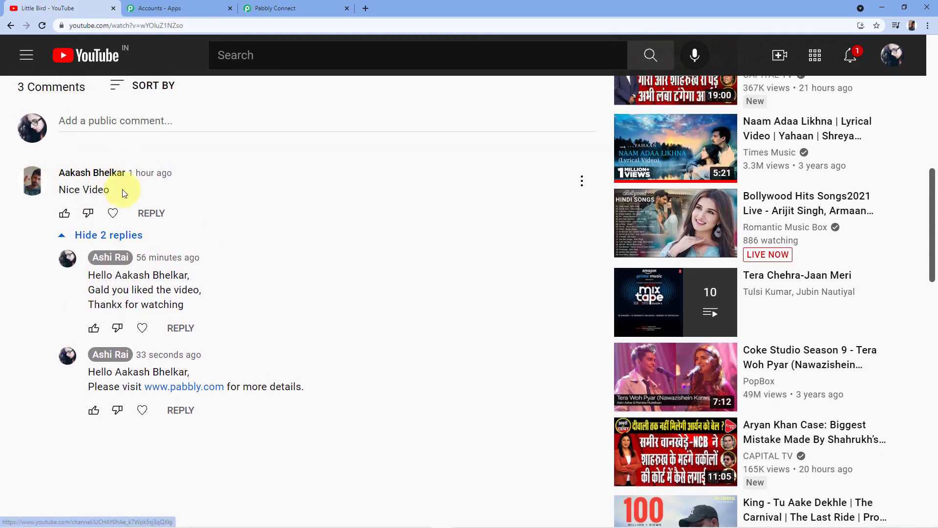
click(274, 8)
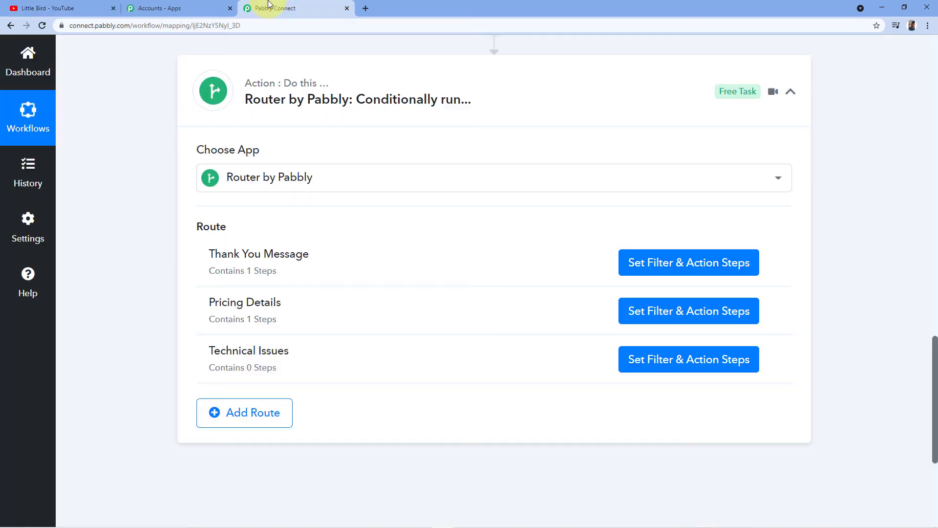
Reopen the Technical Issues route and add a YouTube action after its filter
click(659, 365)
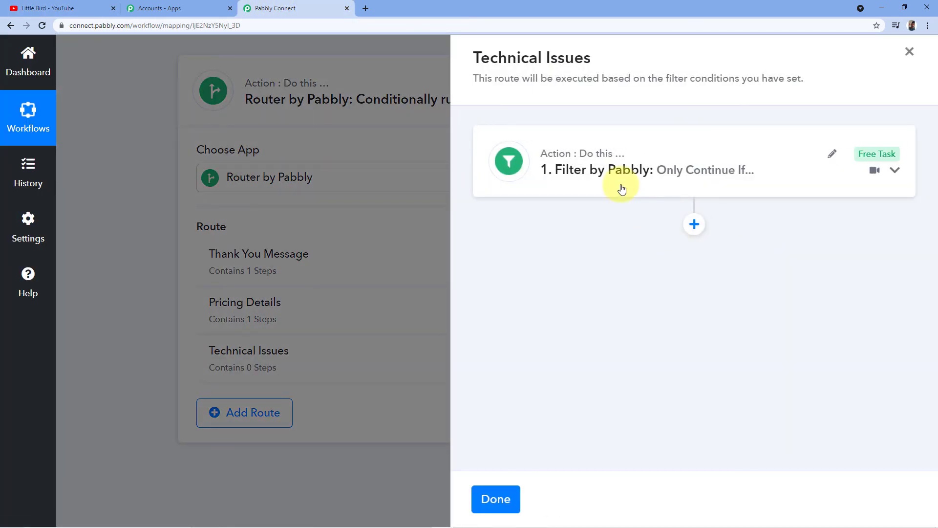
click(622, 189)
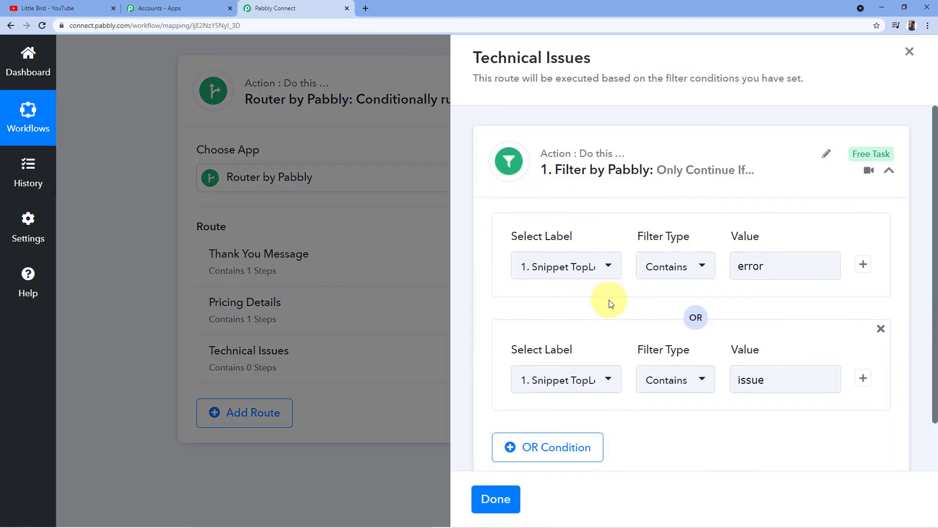
scroll(633, 206, down, 3)
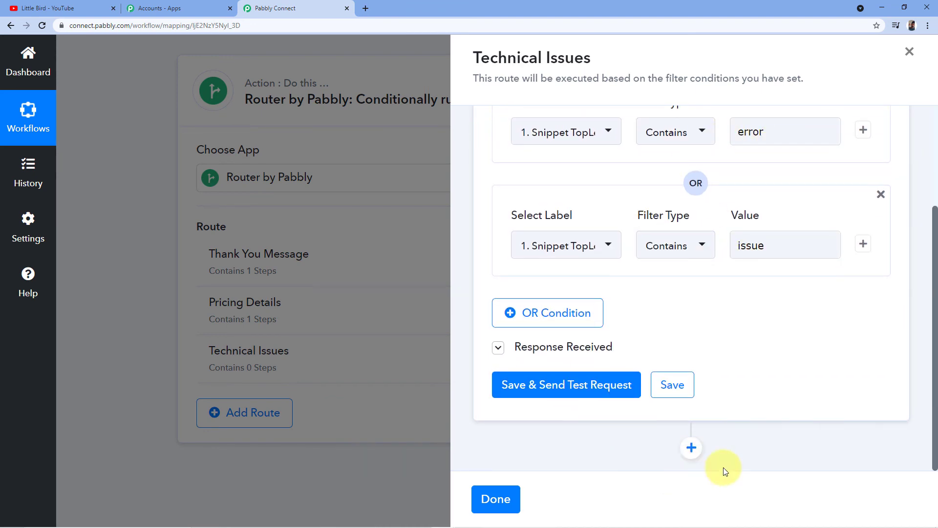
click(691, 448)
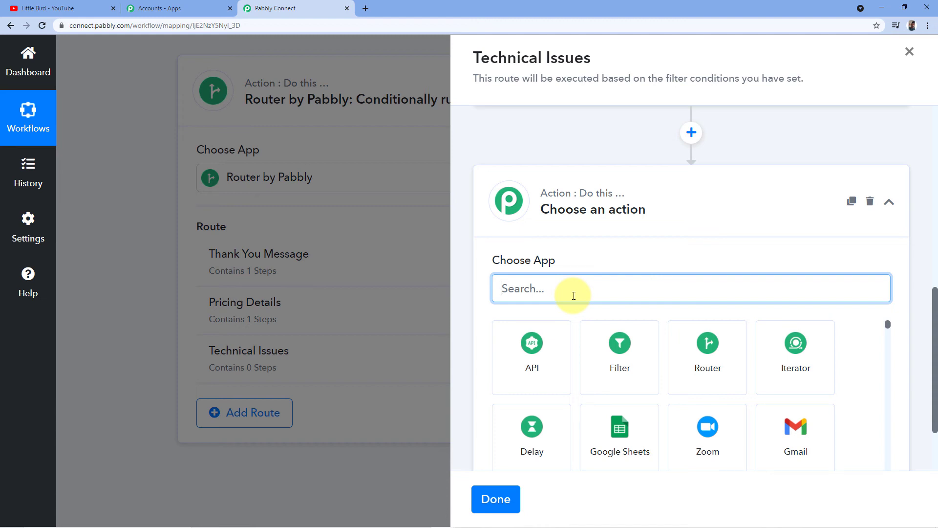
text(YouTube)
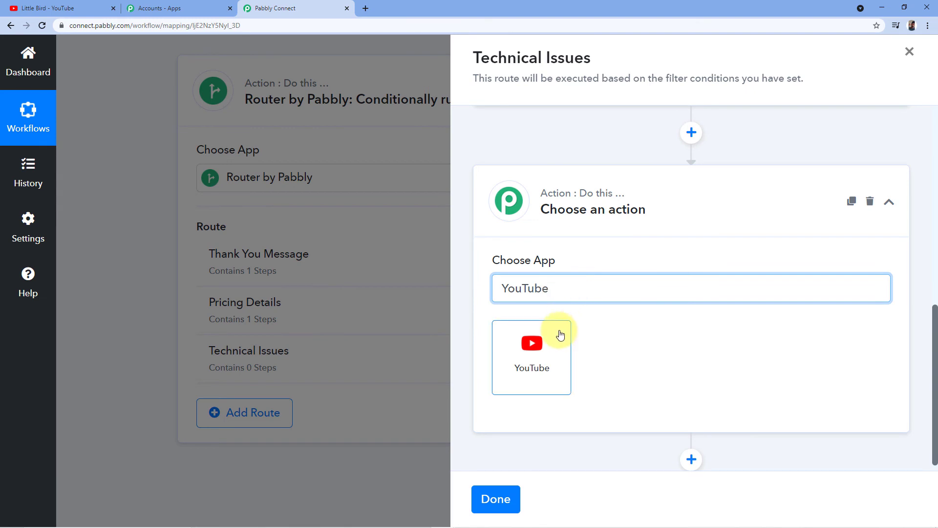
click(559, 337)
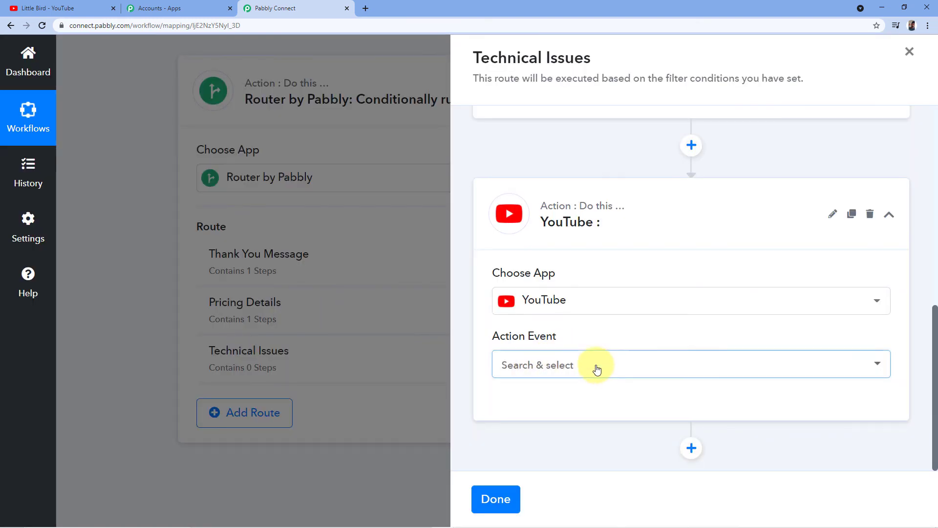
Set the YouTube action event to Reply to Comment and connect it through the existing connection YouTube #30
click(596, 367)
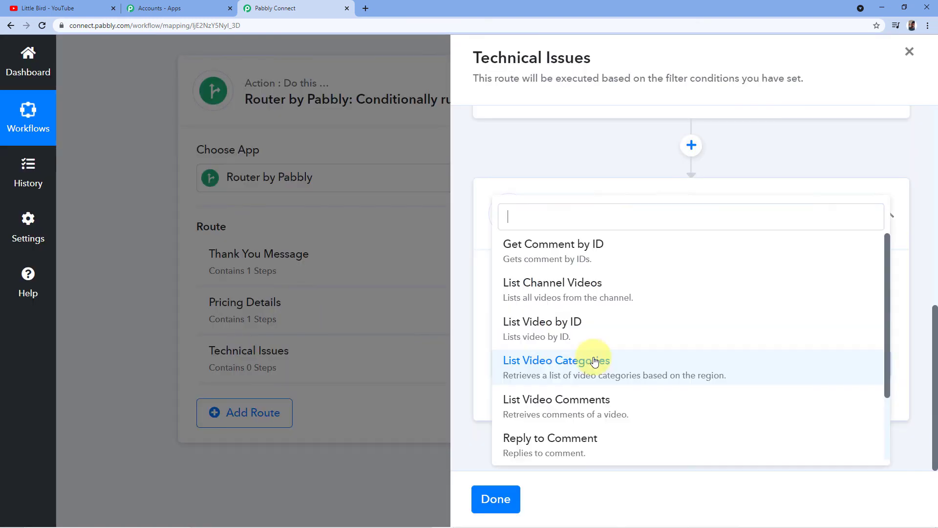
scroll(576, 333, down, 1)
click(566, 388)
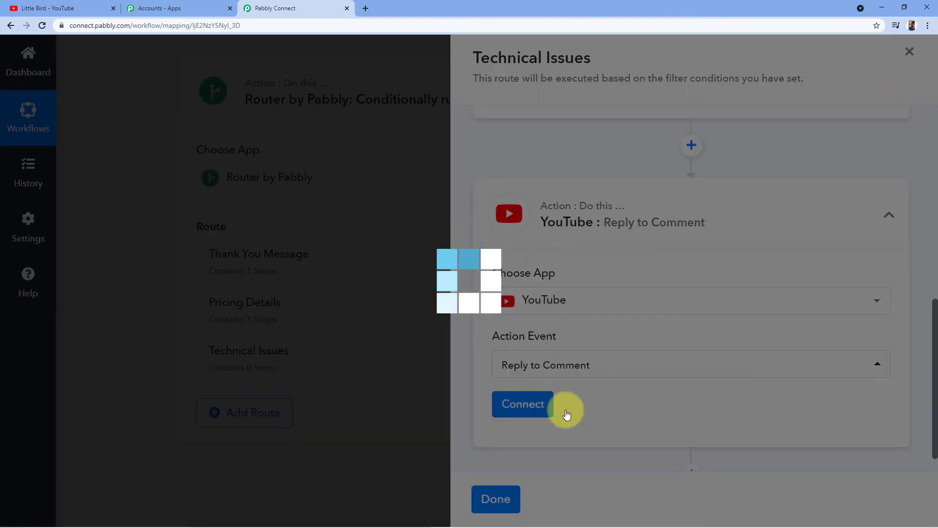
click(527, 409)
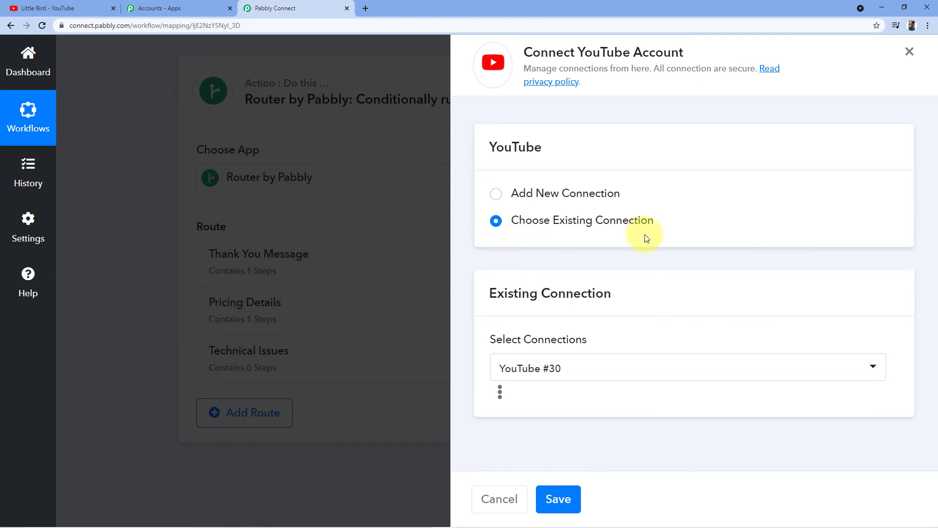
click(567, 498)
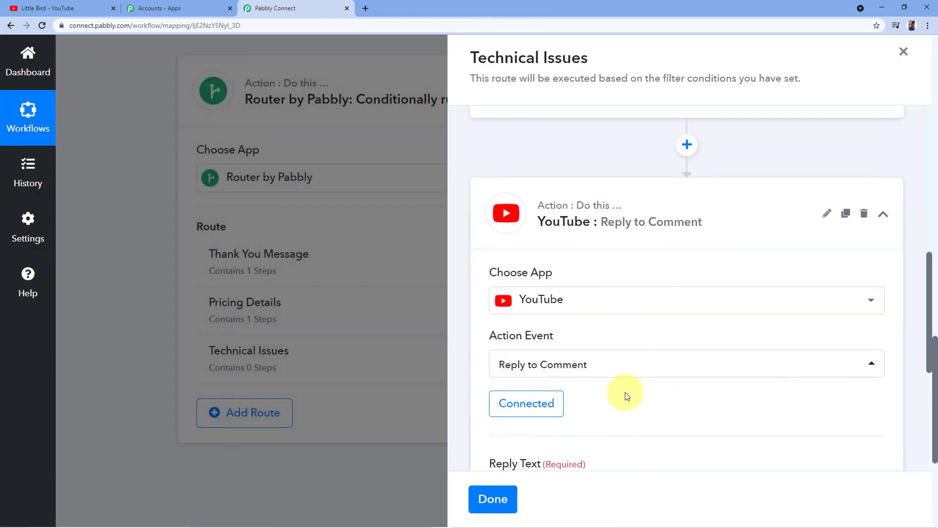
Begin the Technical Issues reply text with "Hello", the mapped Snippet TopLevelComment Snippet AuthorDisplayName and a comma
scroll(626, 391, down, 2)
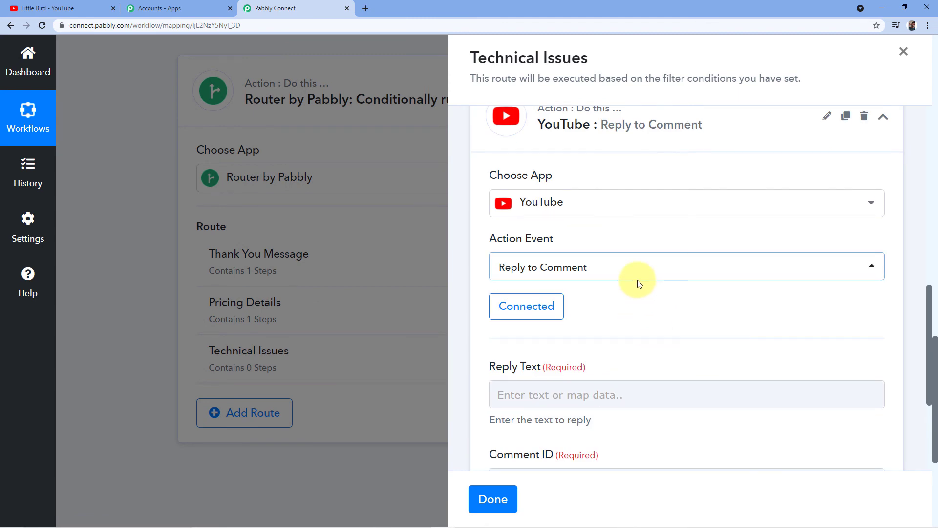
scroll(638, 283, down, 1)
scroll(639, 273, down, 2)
click(544, 236)
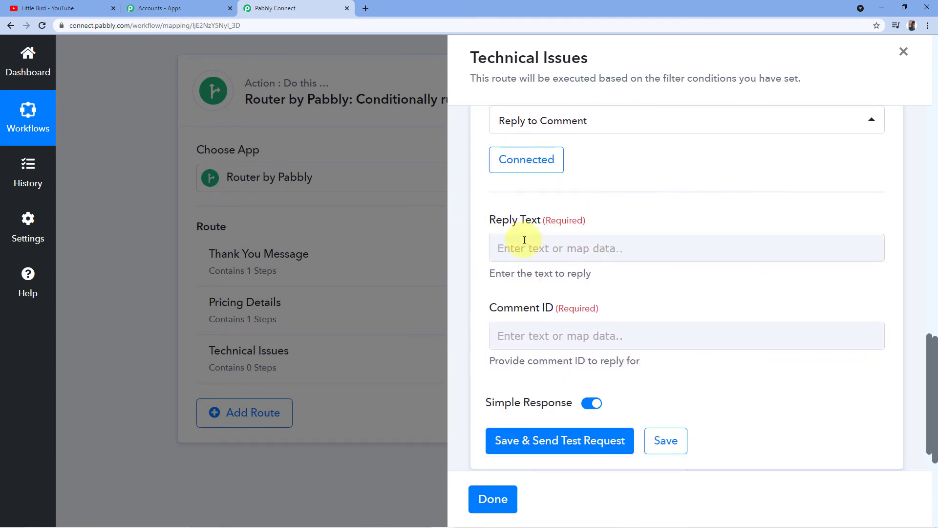
click(542, 249)
scroll(701, 215, up, 13)
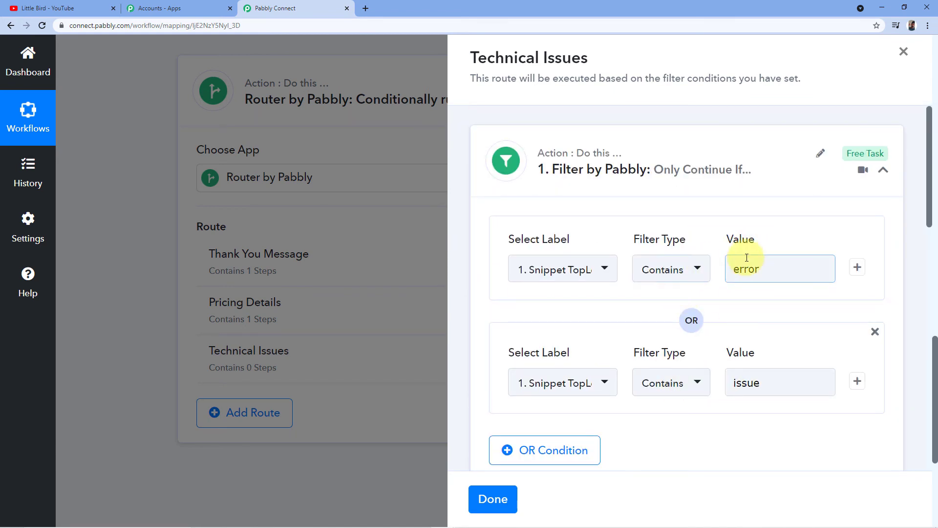
scroll(531, 325, down, 12)
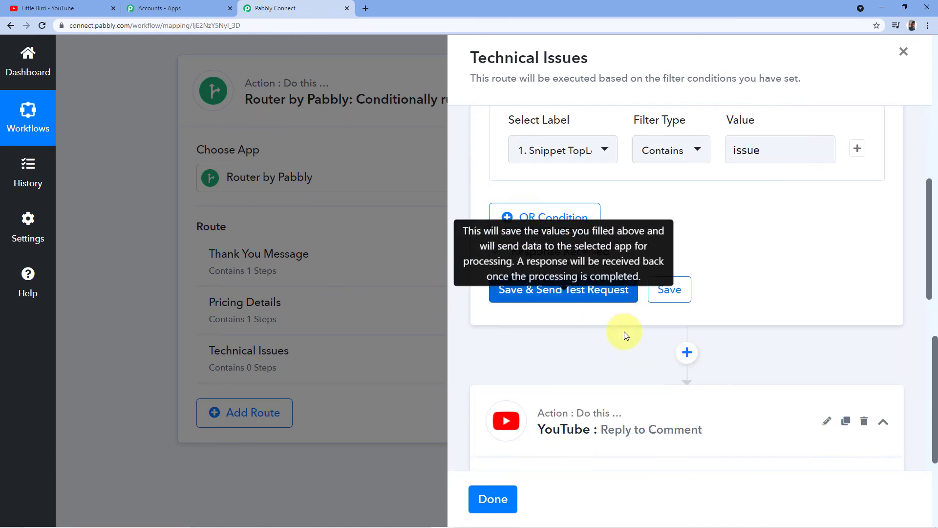
scroll(614, 315, down, 2)
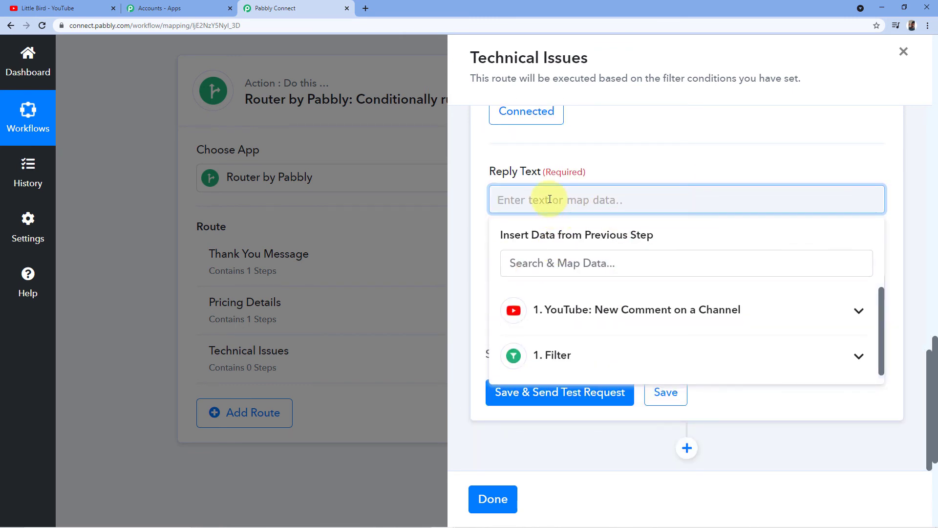
text(He)
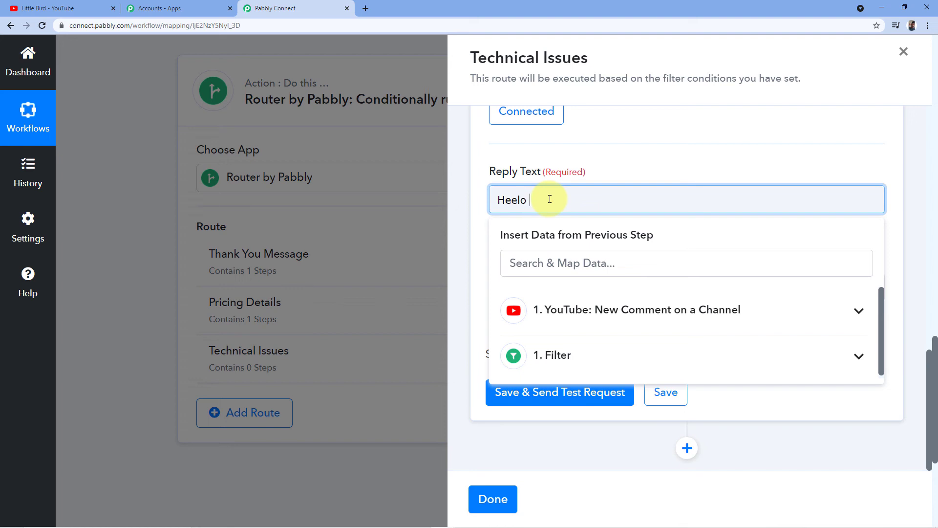
text(llo)
click(584, 315)
scroll(671, 335, down, 2)
scroll(671, 335, down, 5)
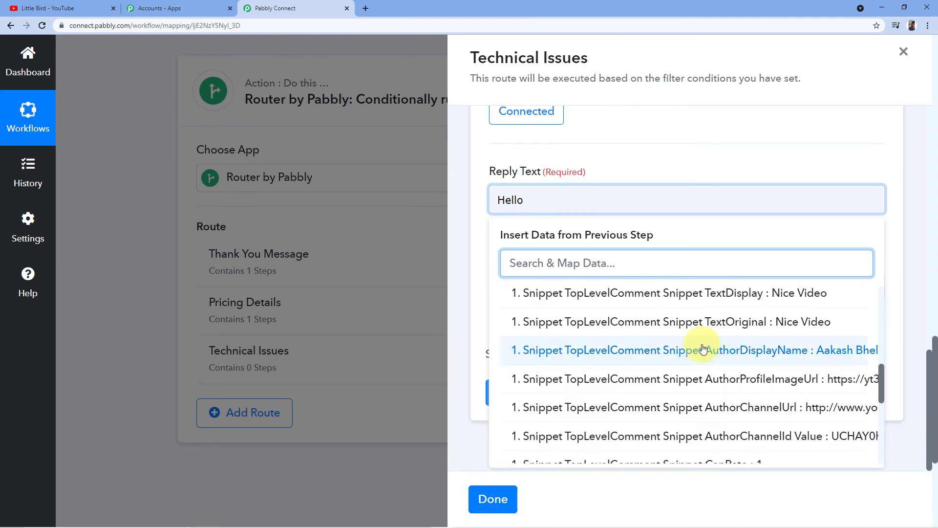
click(701, 351)
text(,)
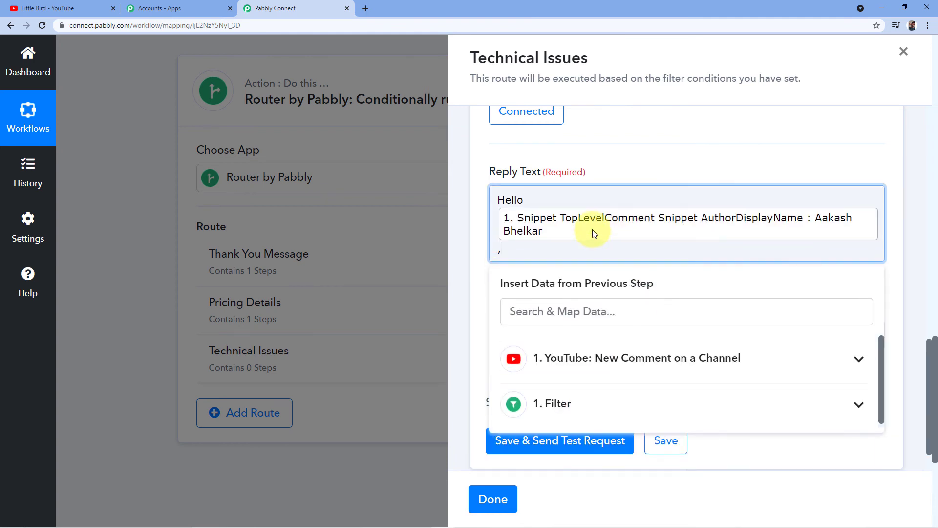
Add a second line to the reply text reading "For any issue please contact us at:" followed by the support e-mail address
key(Return)
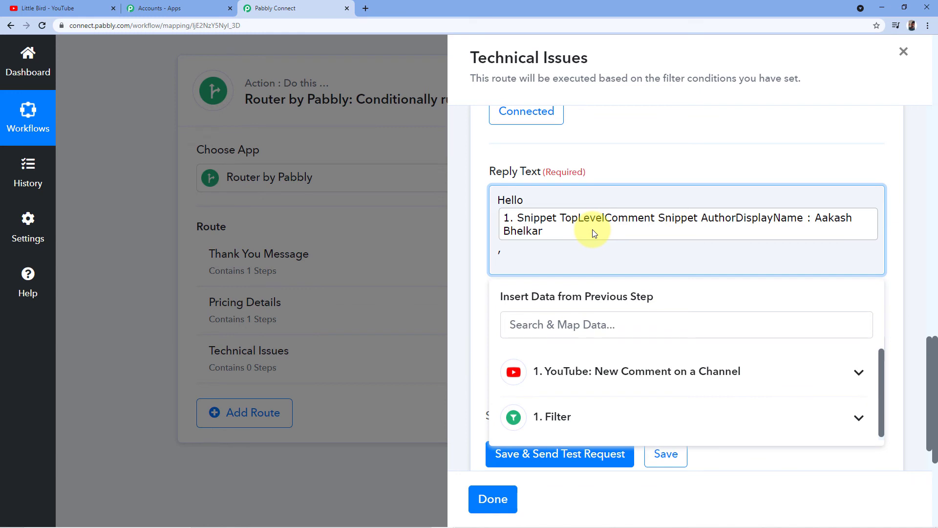
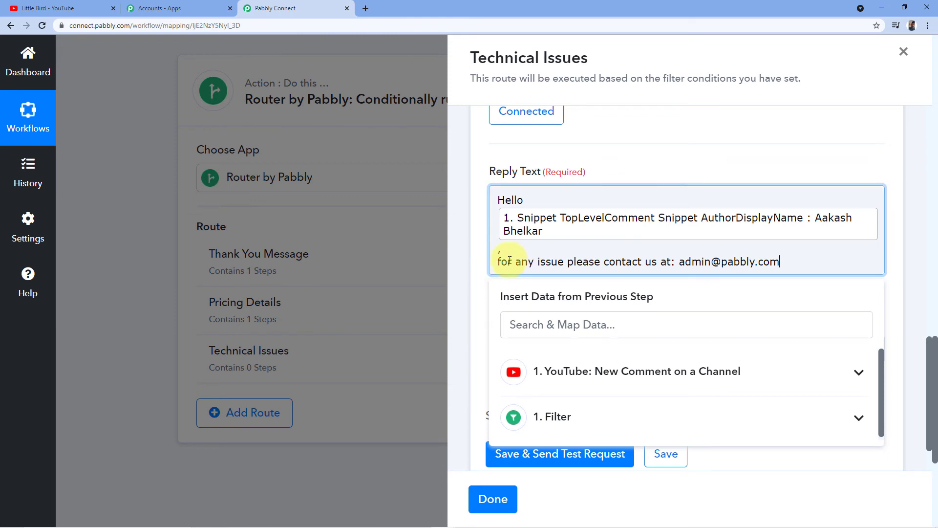
key(BackSpace)
text(F)
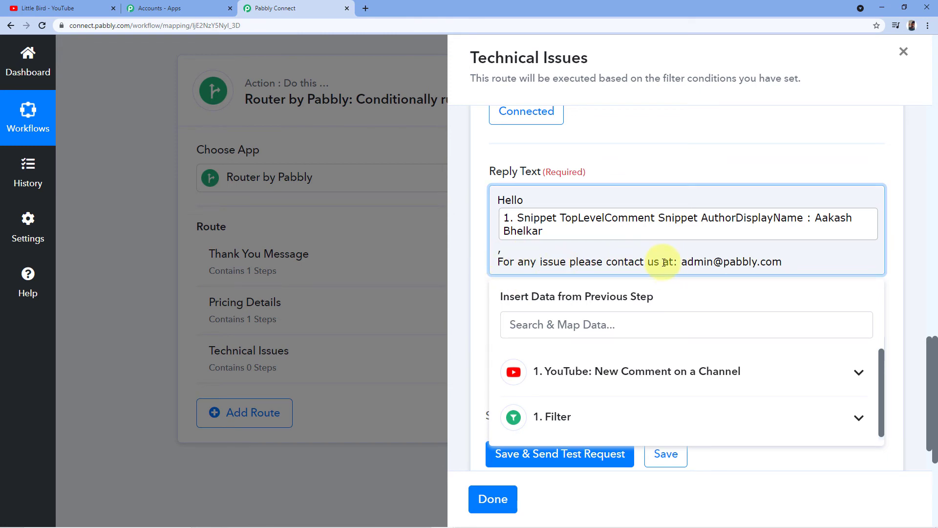
click(728, 167)
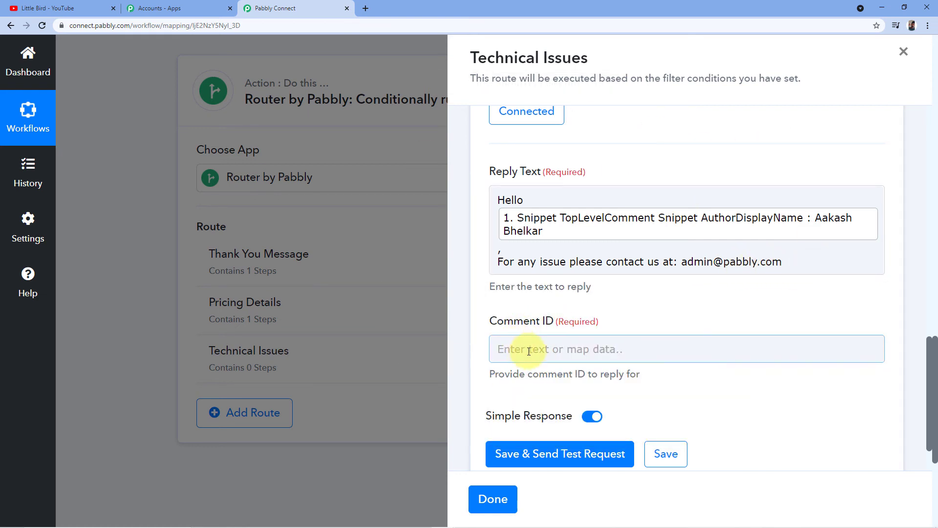
Map the reply action's Comment ID to Snippet TopLevelComment Id from the New Comment on a Channel trigger
click(513, 349)
click(614, 394)
scroll(608, 391, down, 5)
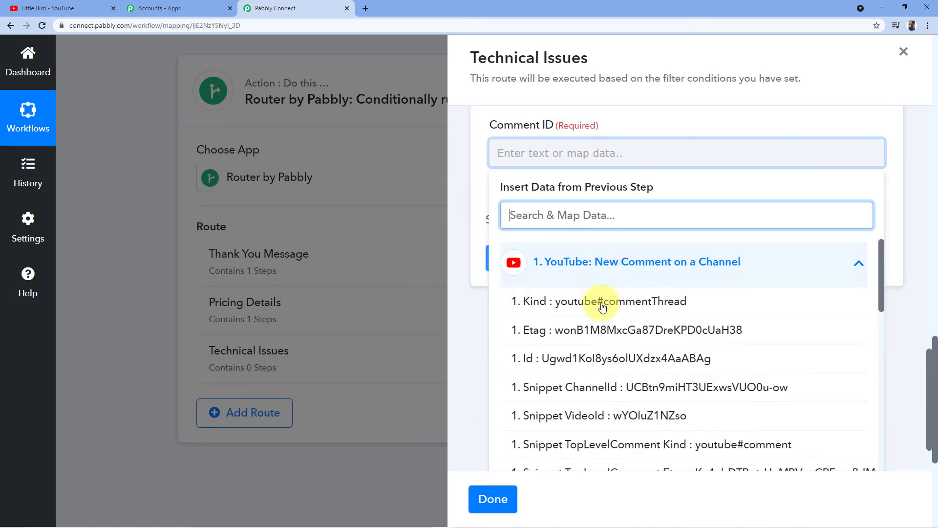
scroll(530, 344, down, 2)
click(529, 295)
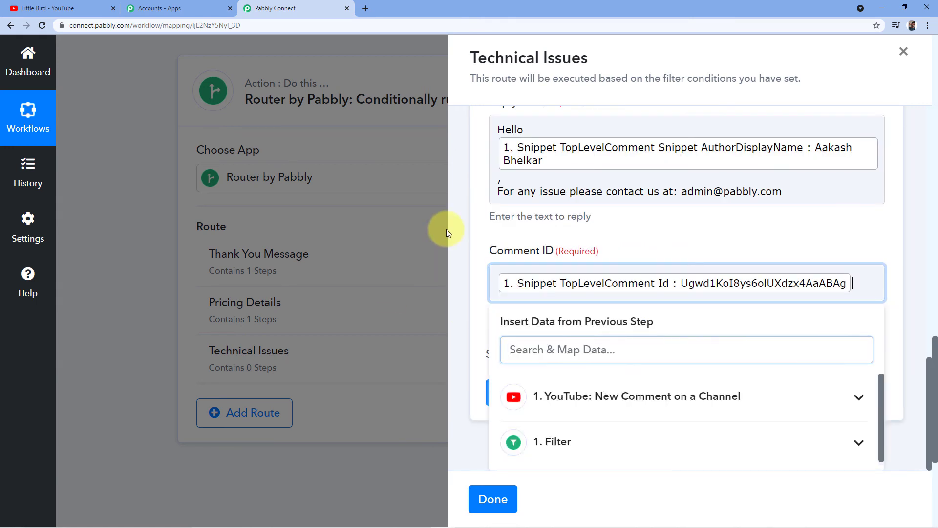
click(482, 234)
Save the reply action without sending a test request, and finish the Technical Issues route
click(662, 392)
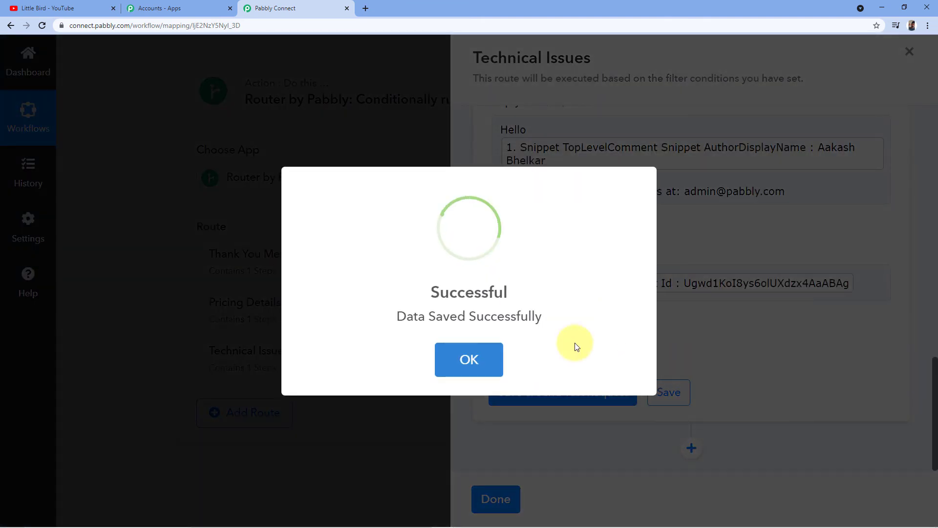
click(483, 362)
click(496, 504)
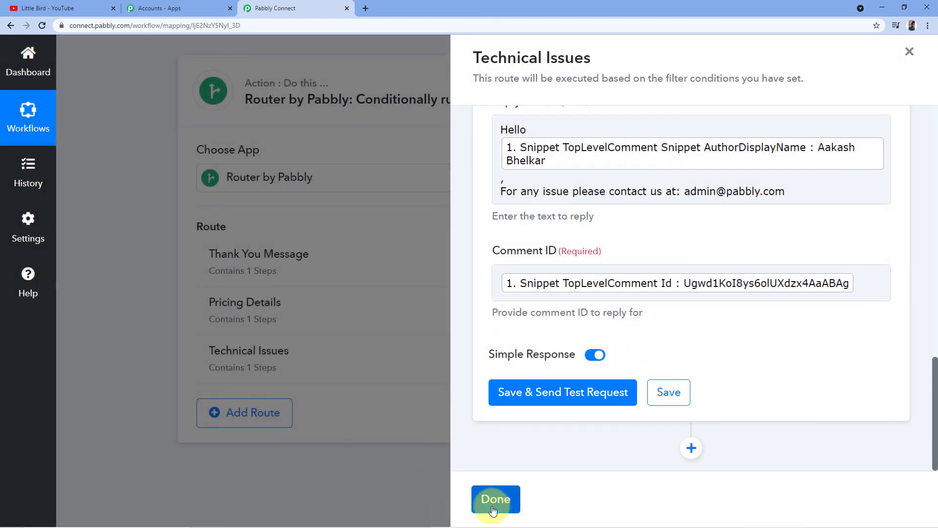
Collapse the Router action and the YouTube trigger in the workflow
scroll(440, 445, up, 3)
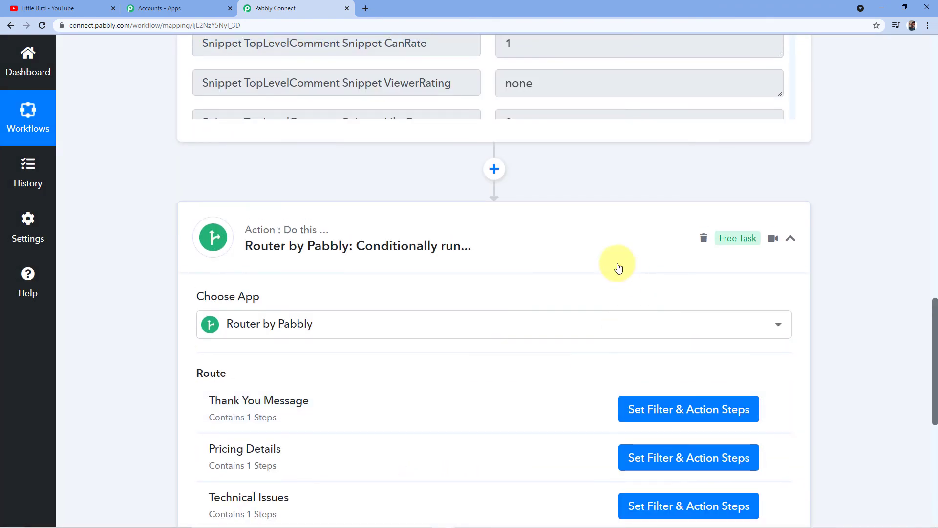
click(601, 238)
scroll(796, 207, up, 10)
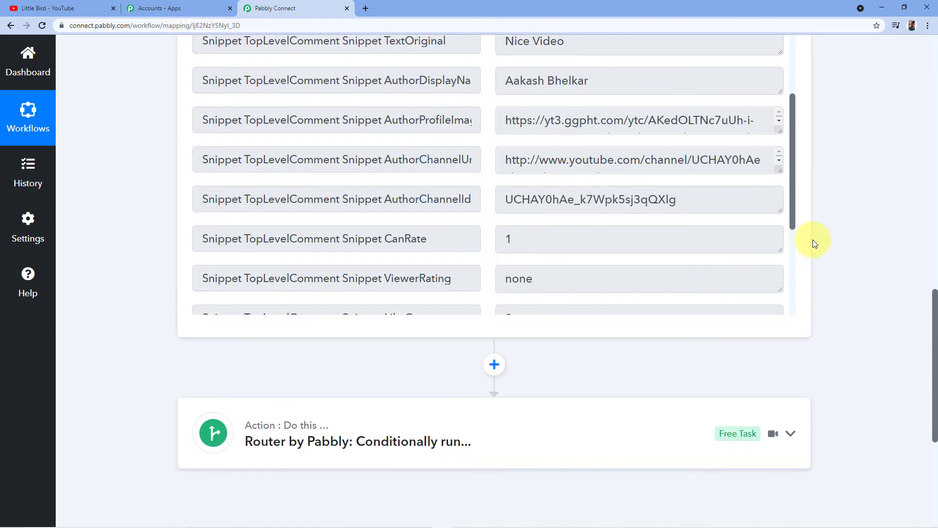
scroll(807, 246, up, 8)
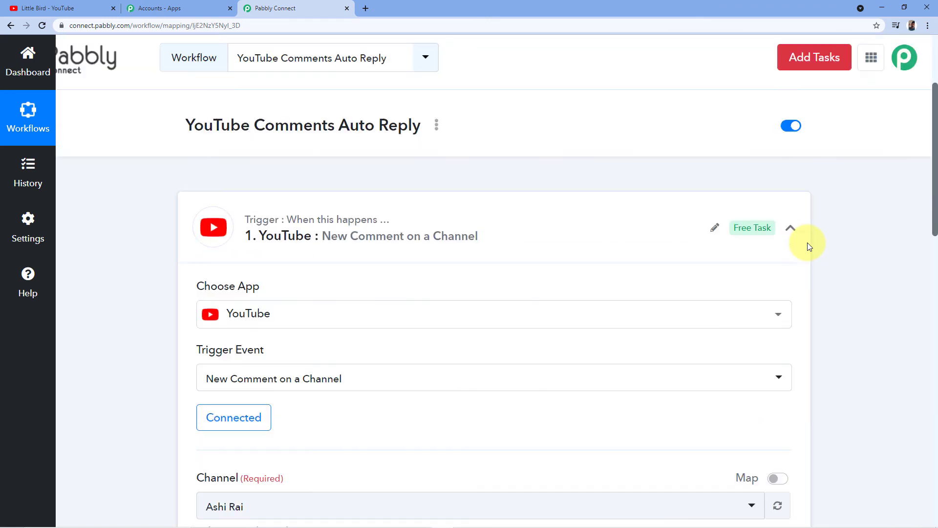
click(790, 236)
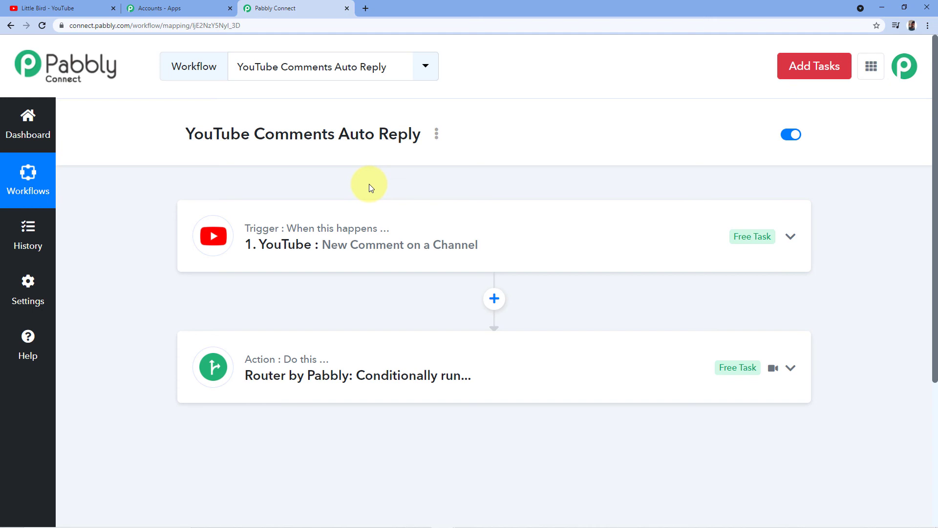
Examine the Little Bird video's comments on YouTube, first as the channel owner and also in the commenter's incognito window
click(68, 7)
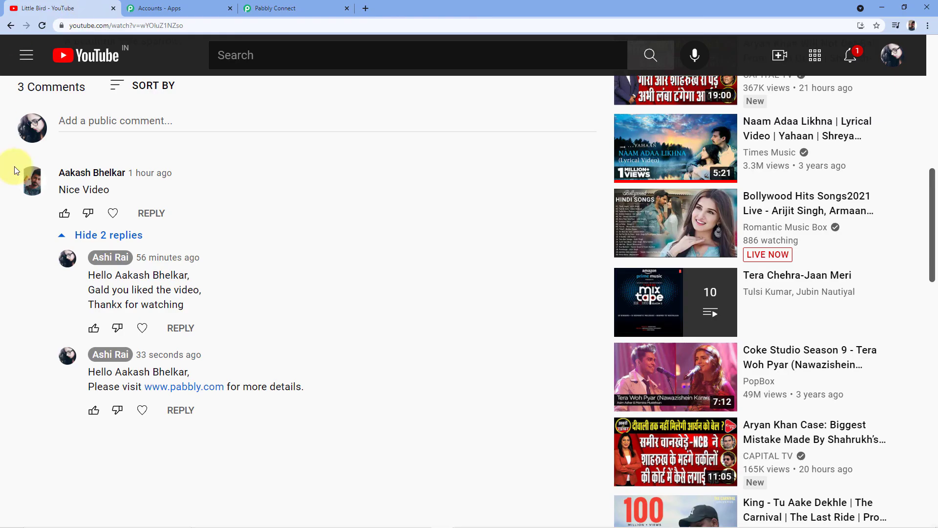
scroll(226, 164, up, 1)
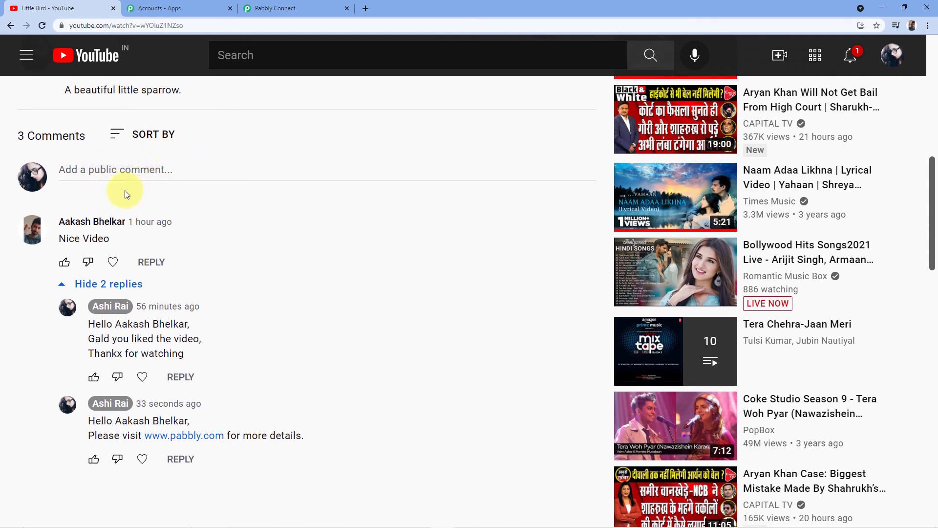
key(alt+Tab)
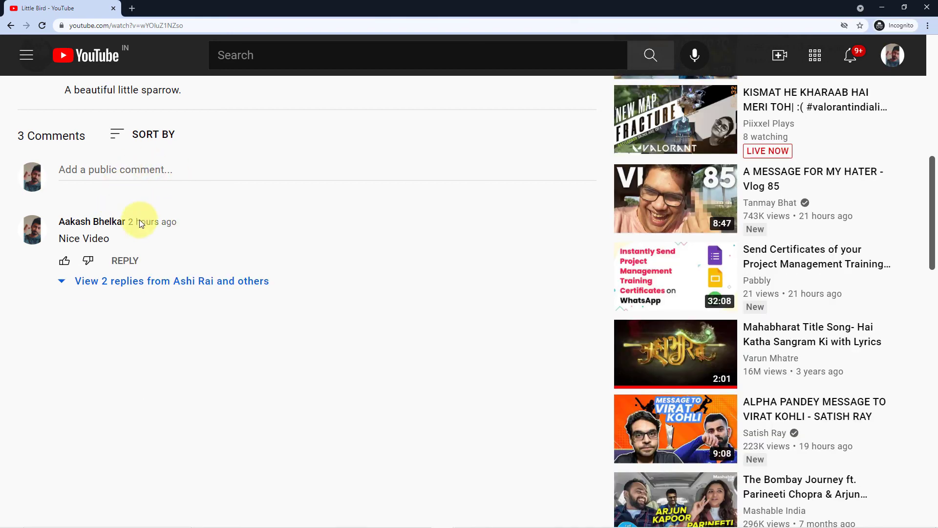
scroll(215, 164, up, 1)
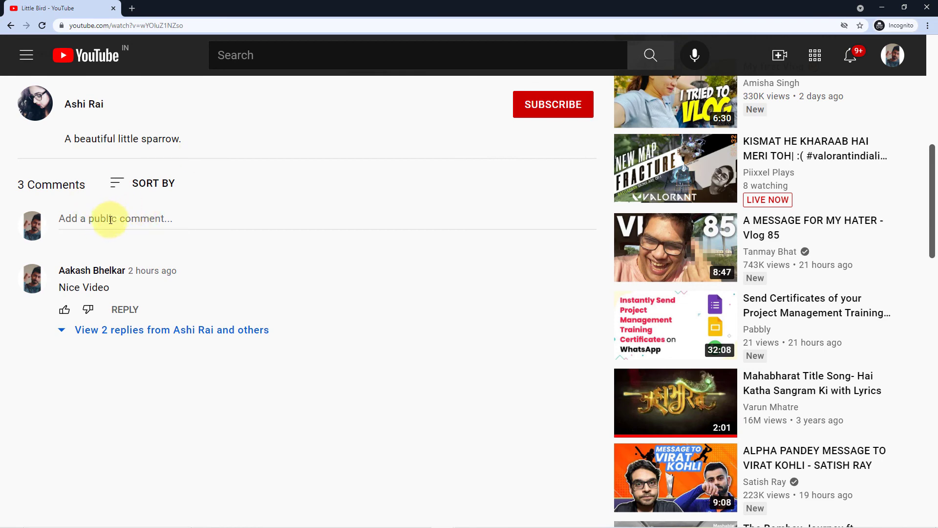
scroll(140, 205, up, 5)
scroll(133, 235, down, 6)
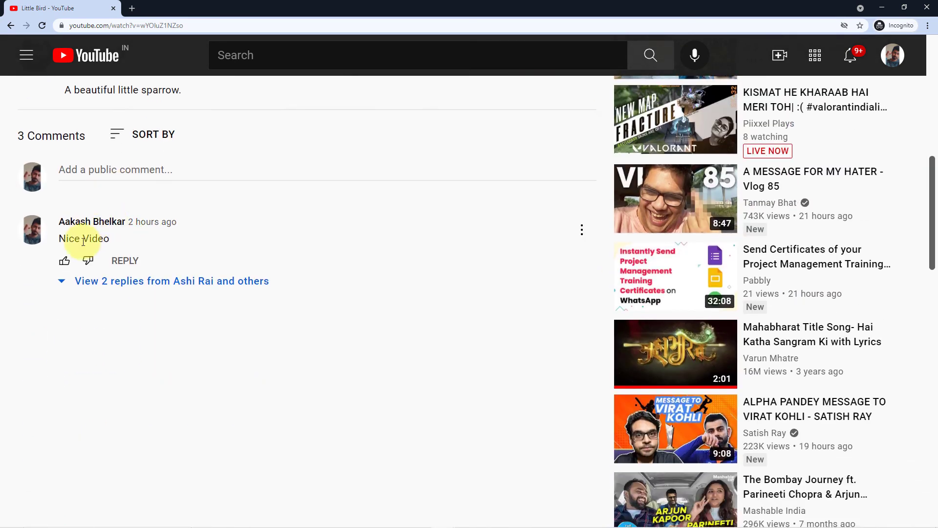
Post the public comment "I am facing an issue with my workflow." on the Little Bird video from the commenter's account
click(104, 170)
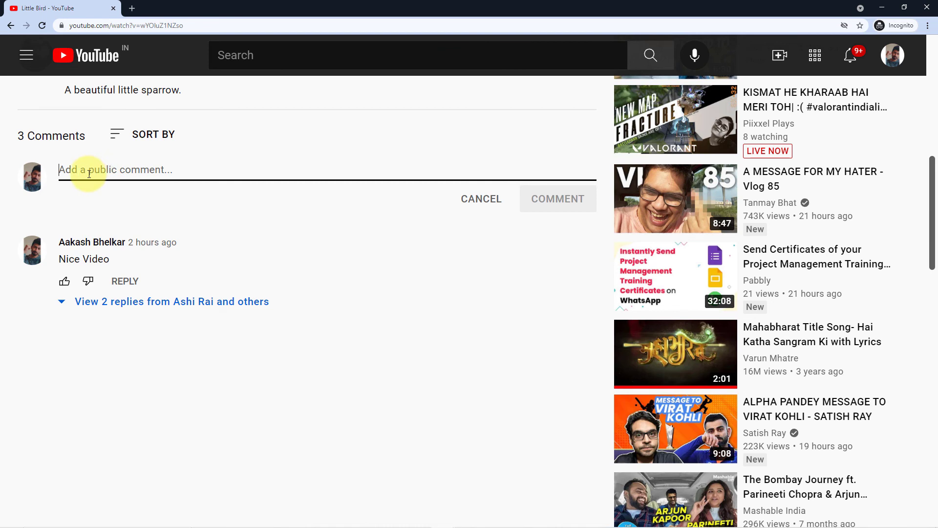
text(I am facing an issue with my workflow.)
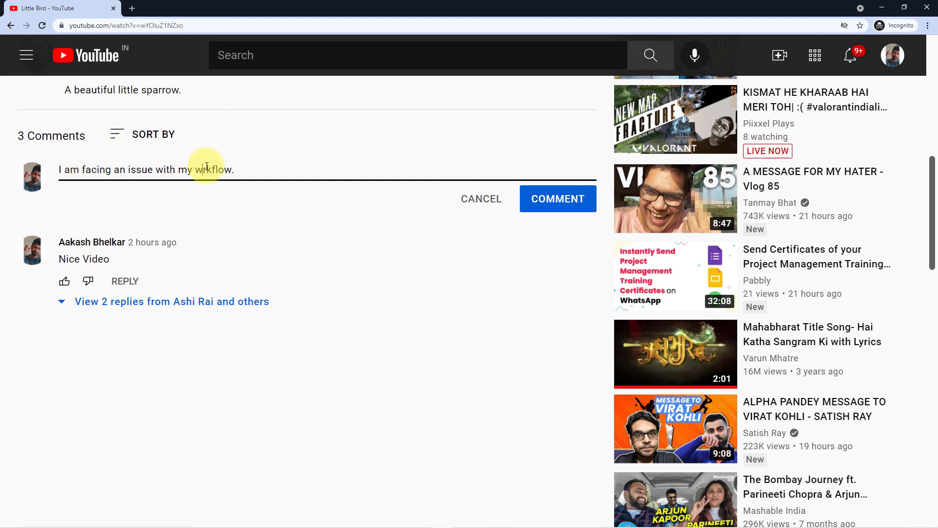
text(o)
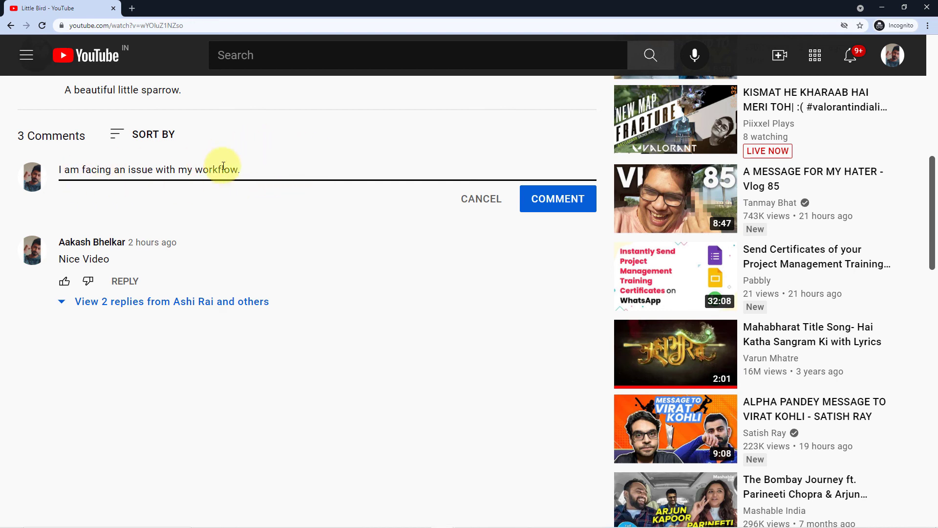
click(558, 199)
Expand the replies under the new workflow issue comment and examine the automatic reply
scroll(454, 193, up, 3)
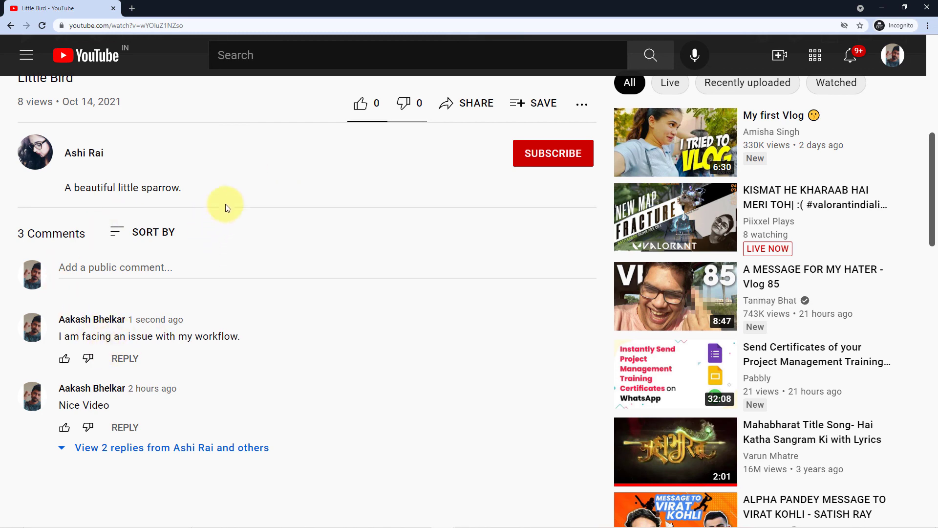
scroll(257, 204, up, 4)
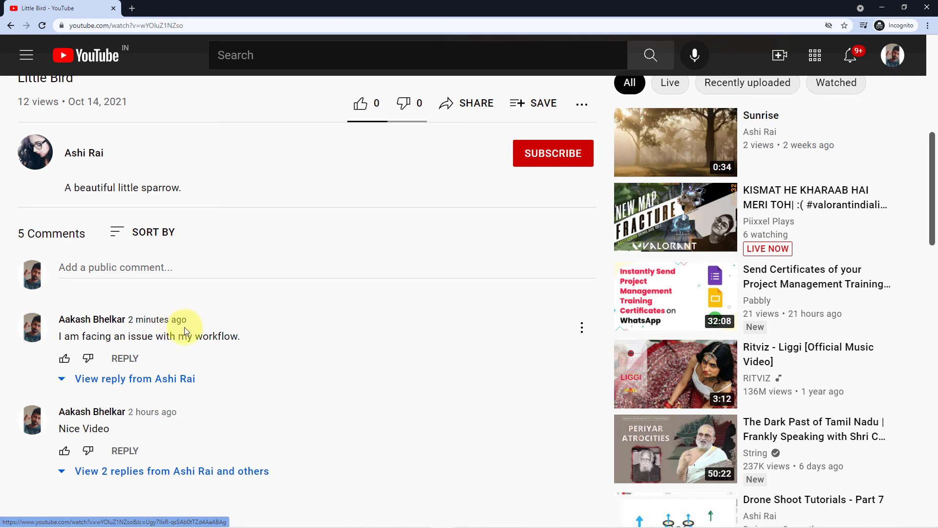
scroll(200, 315, down, 1)
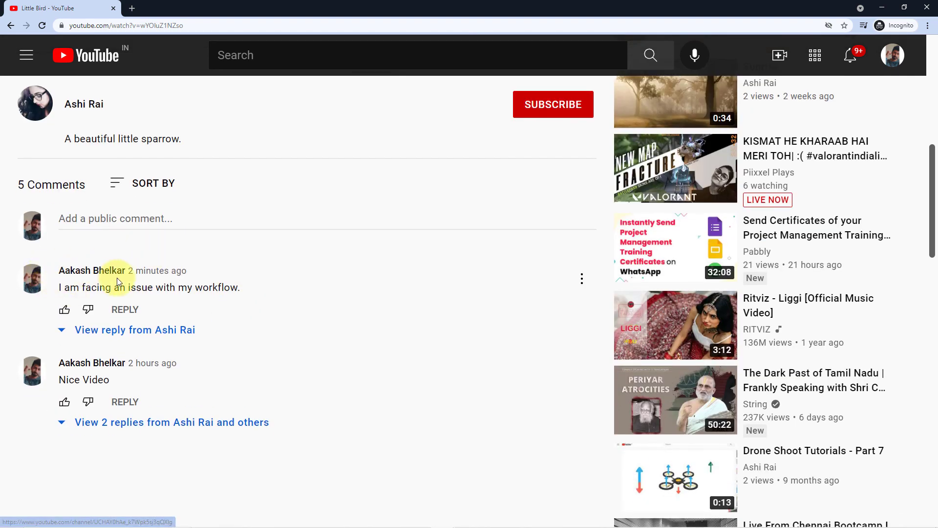
scroll(146, 274, down, 1)
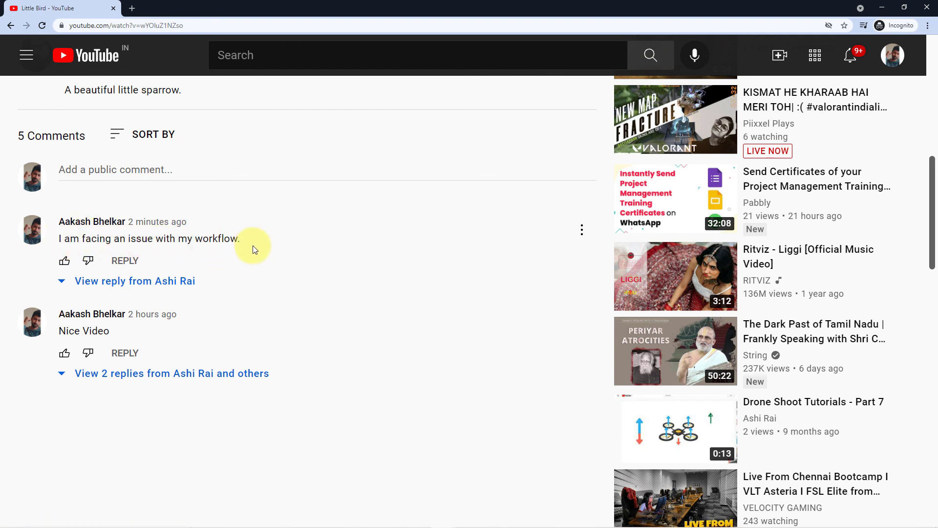
click(63, 282)
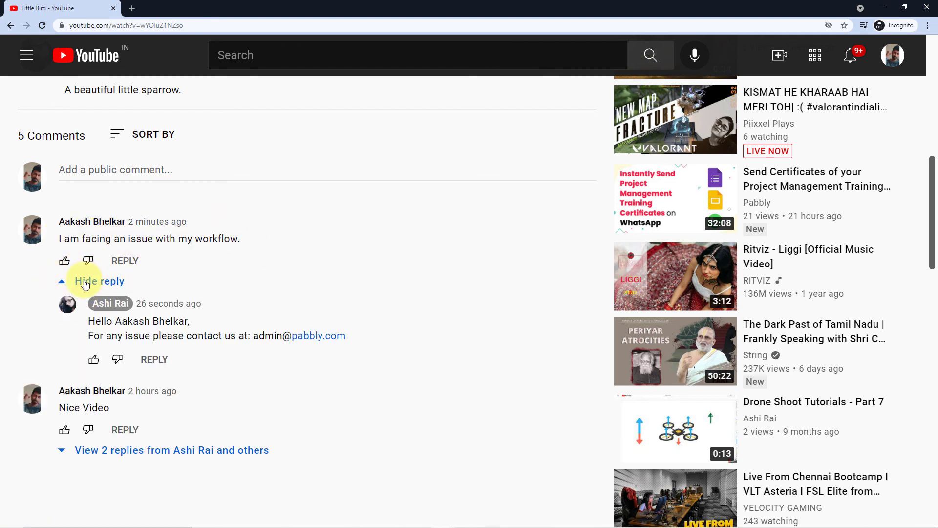
Return to Pabbly Connect and review the Router's Thank You Message, Pricing Details and Technical Issues routes
scroll(68, 282, down, 1)
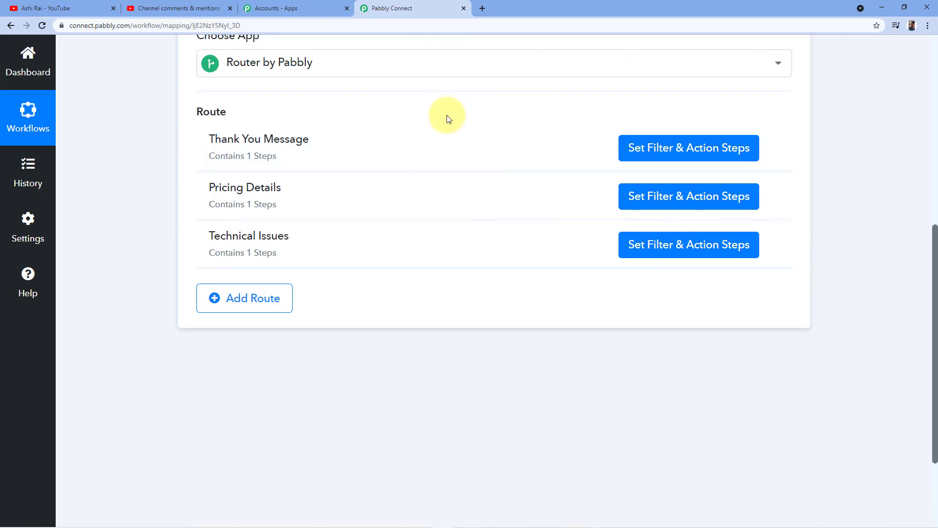
scroll(837, 136, up, 4)
scroll(838, 135, up, 1)
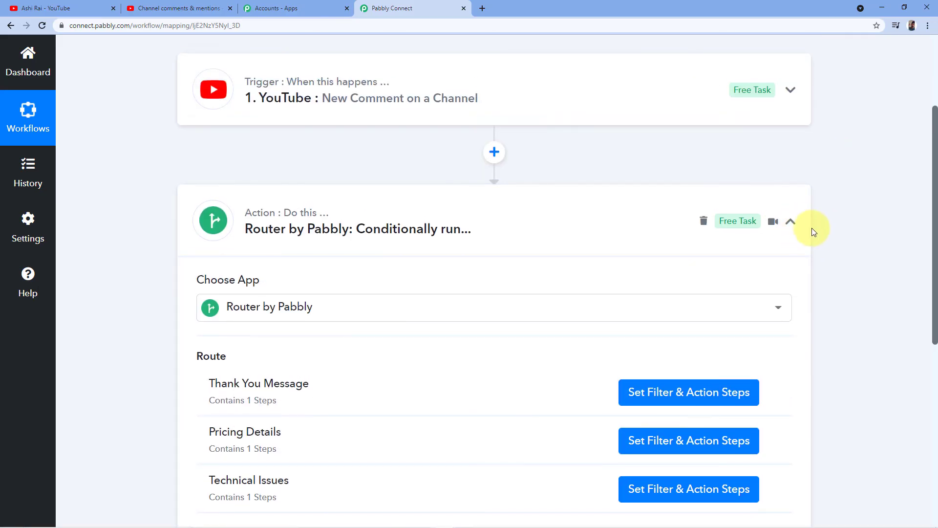
Collapse the Router step and review the YouTube trigger's event, connection, channel and max results settings
click(791, 221)
scroll(618, 192, up, 3)
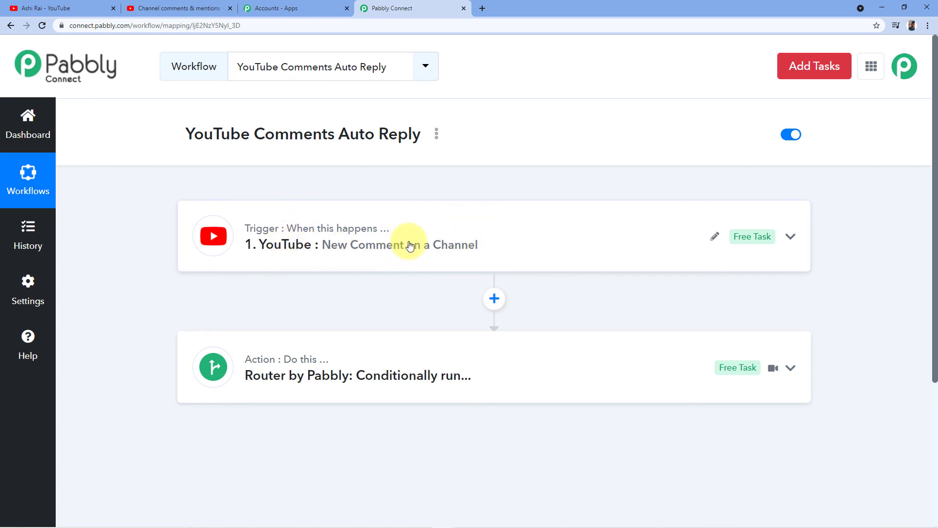
scroll(296, 178, down, 1)
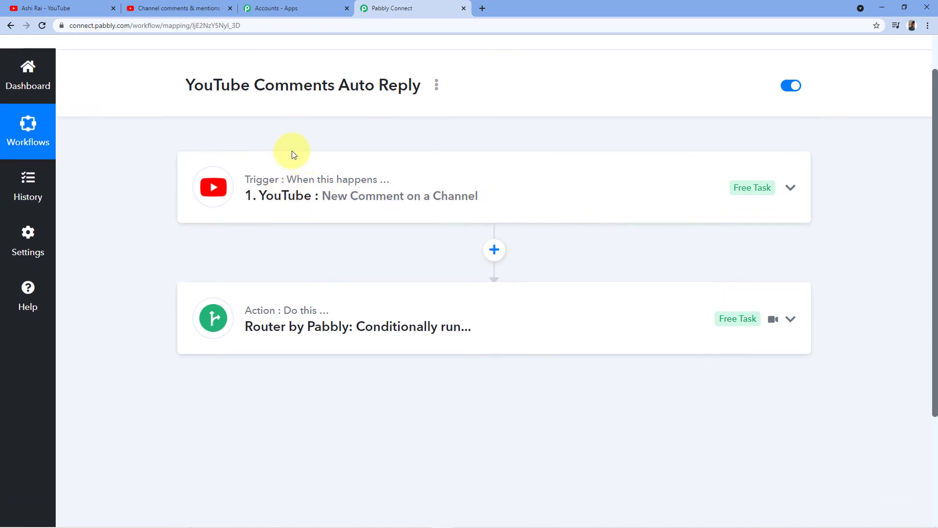
click(317, 182)
scroll(308, 200, down, 2)
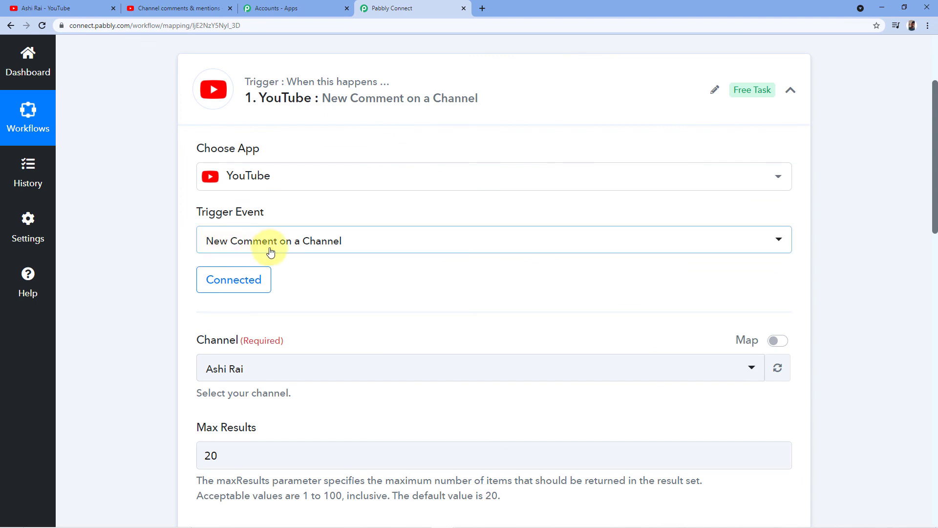
scroll(337, 195, down, 4)
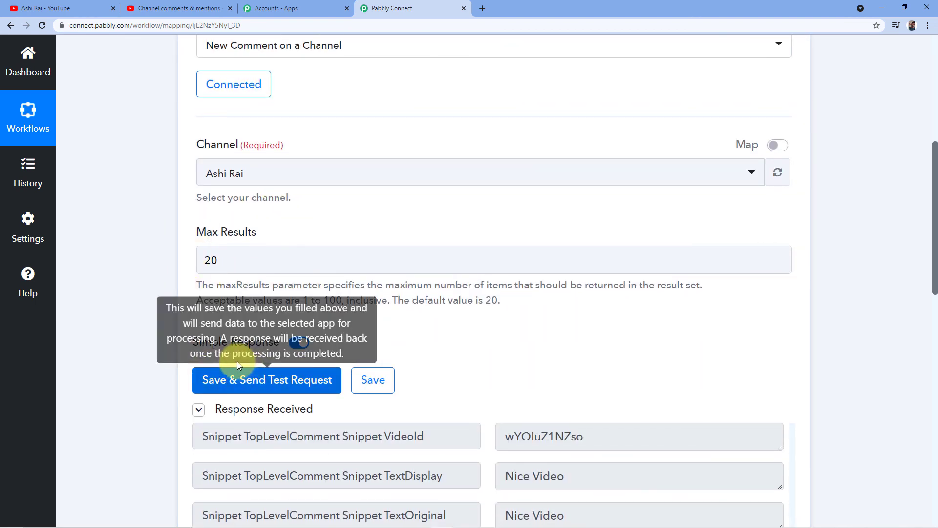
scroll(309, 220, up, 4)
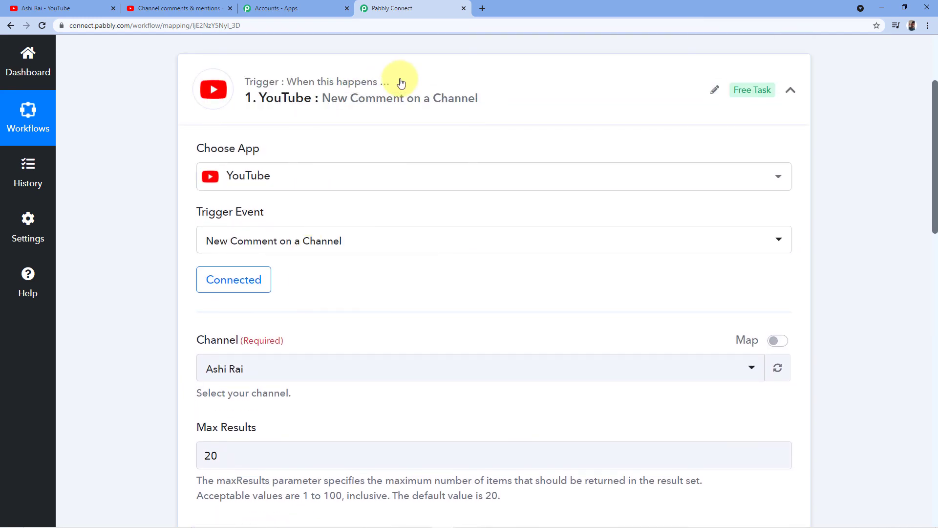
Examine the trigger's received response, highlighting the comment author's display name and the original comment text, and collapse the response
scroll(363, 234, down, 10)
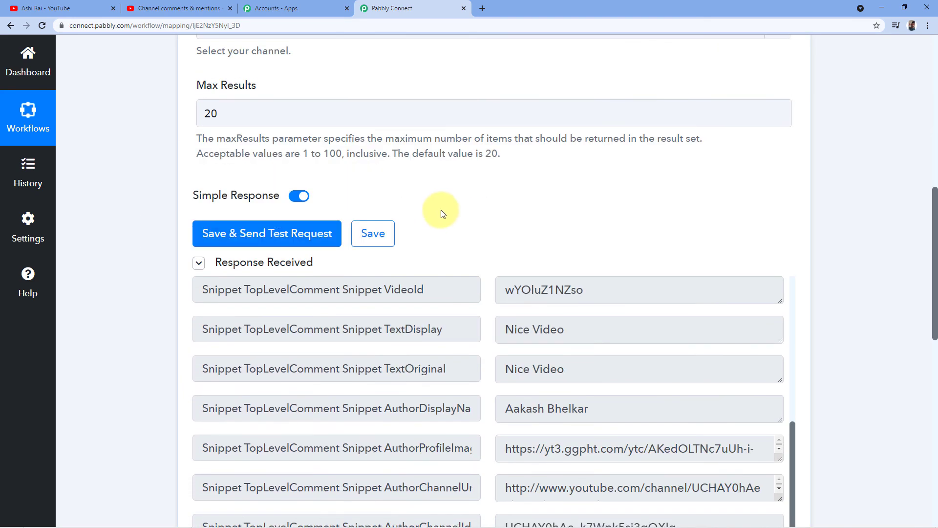
scroll(456, 195, down, 1)
scroll(459, 196, up, 2)
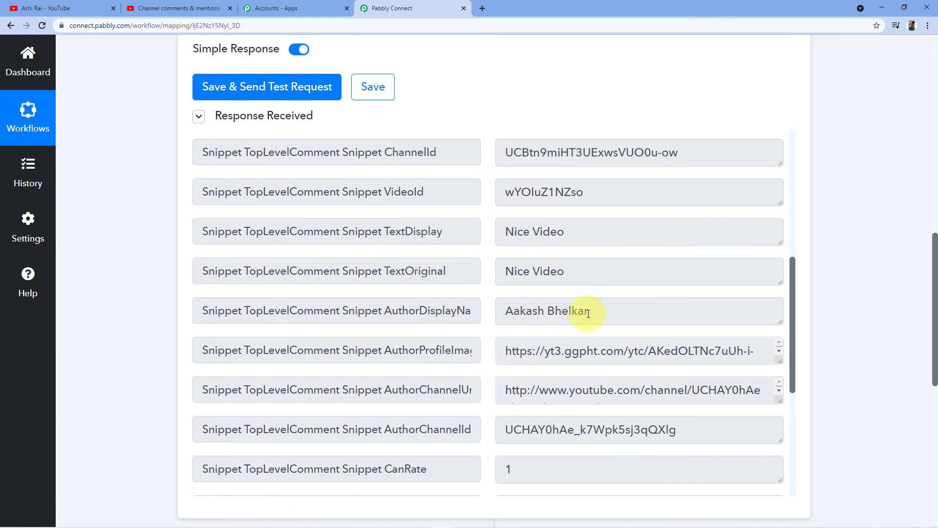
click(558, 312)
drag(590, 311, 504, 310)
drag(576, 274, 489, 283)
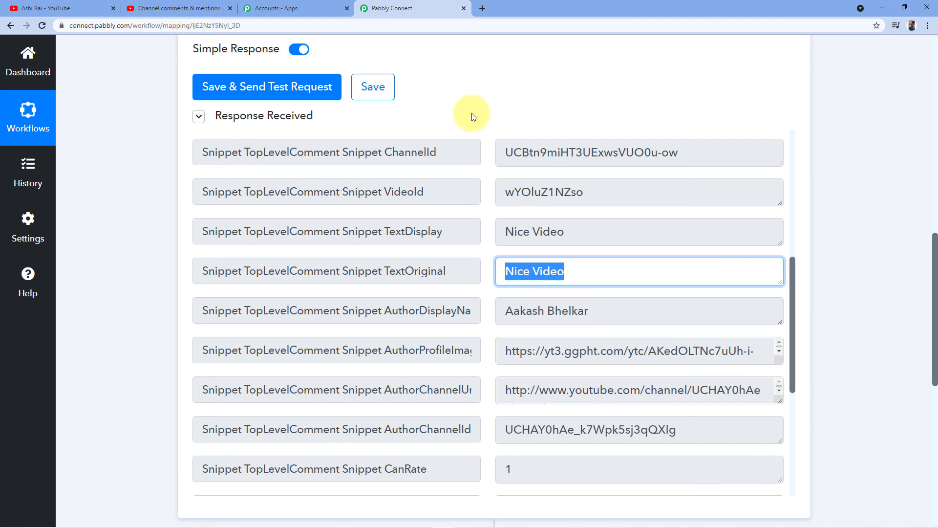
click(198, 117)
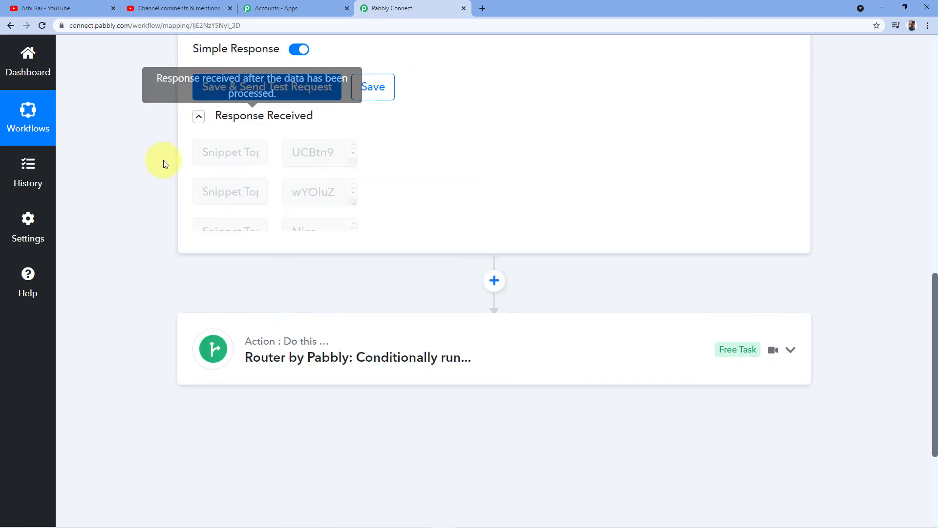
Expand the Router step to review its three routes, and collapse both the trigger and Router steps
scroll(169, 154, down, 3)
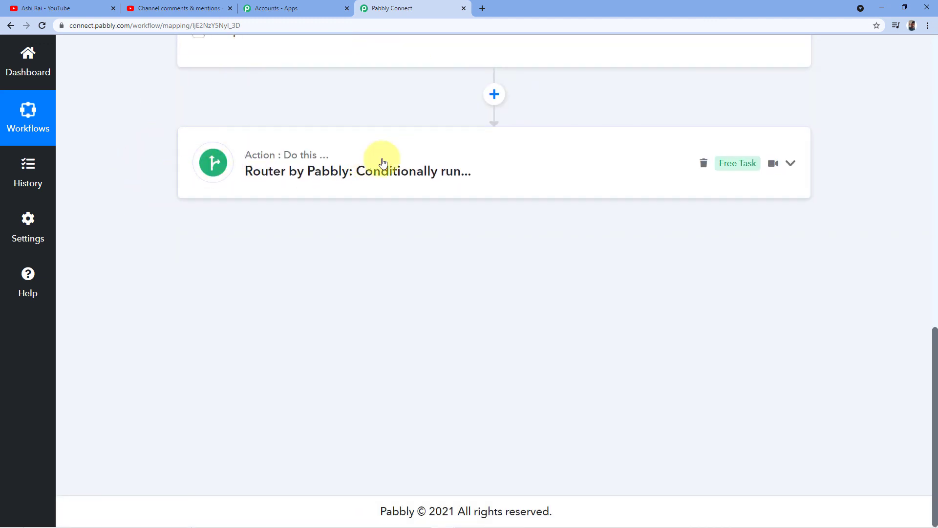
click(382, 163)
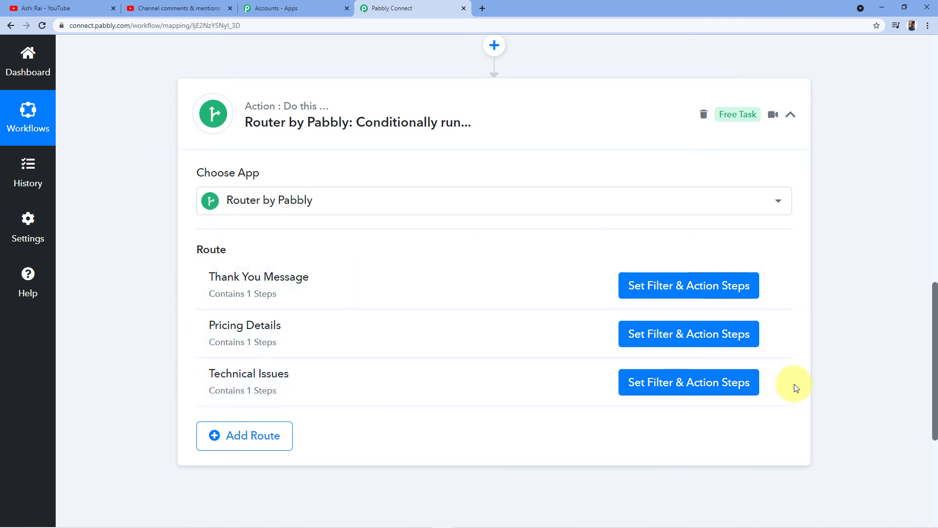
scroll(854, 369, up, 15)
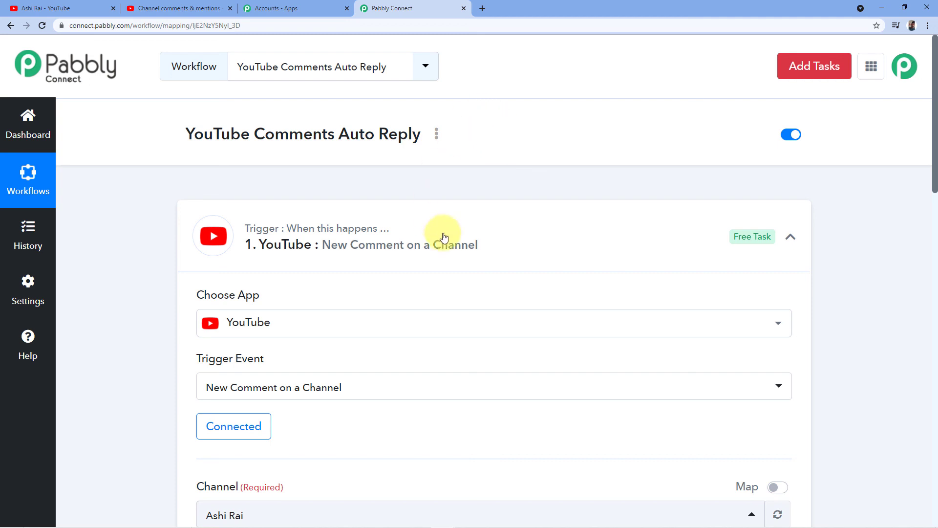
click(494, 218)
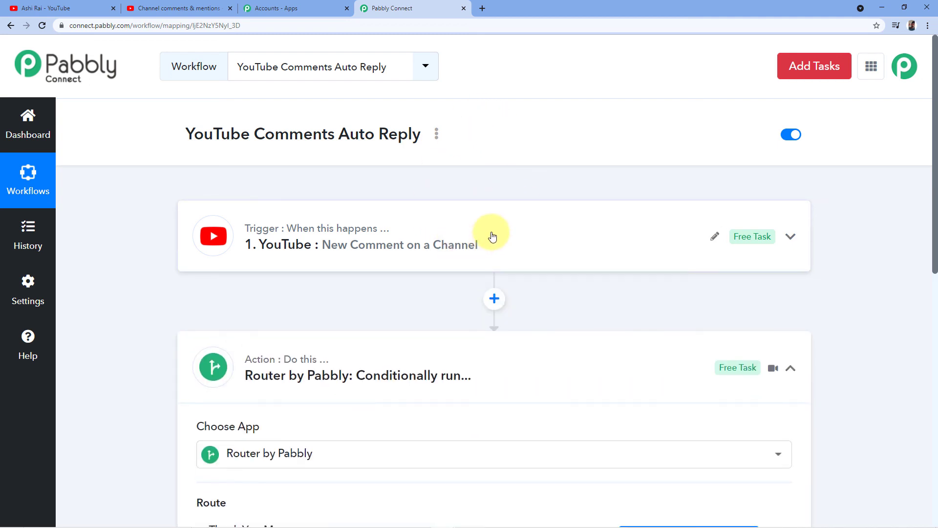
click(503, 374)
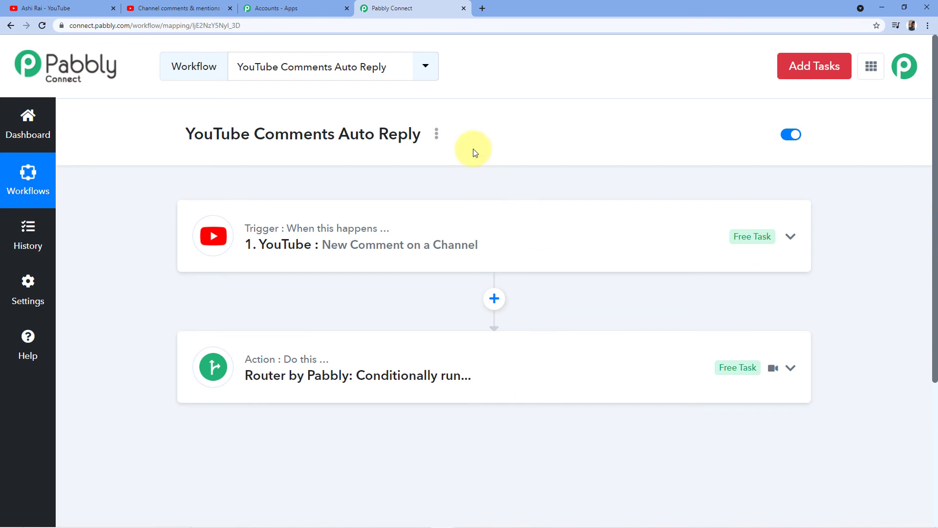